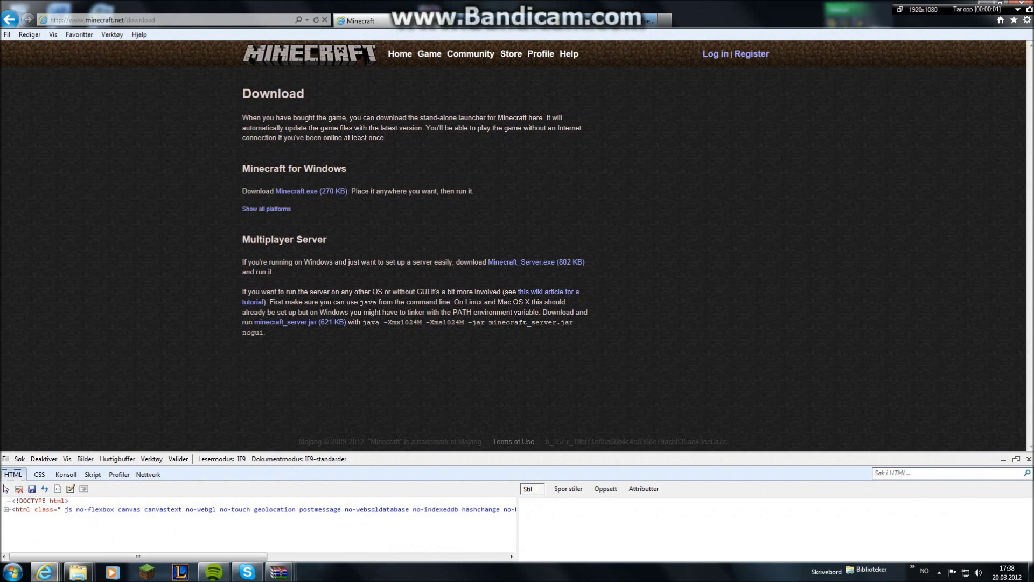
Step: Close the F12 developer tools and start downloading minecraft_server.jar from minecraft.net
{"action": "left_click", "coordinate": [1029, 459]}
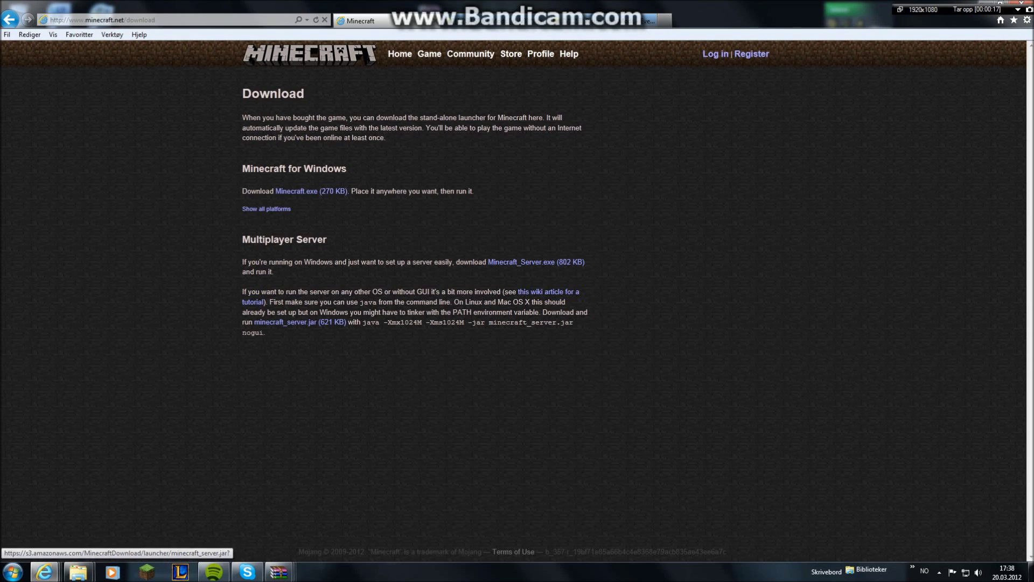
{"action": "left_click", "coordinate": [299, 322]}
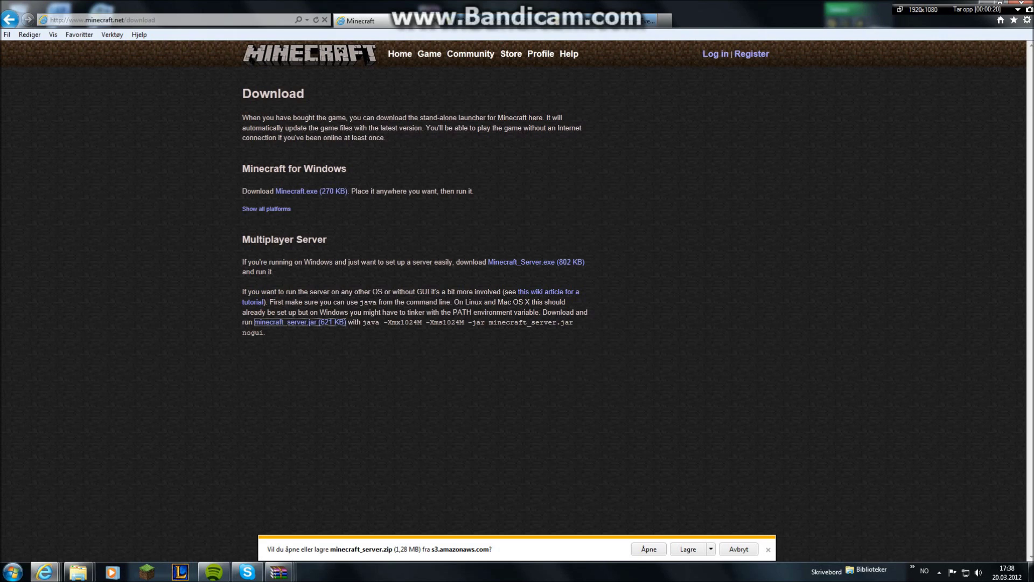
Step: Save the download to Downloads as minecraft_server.jar with file type All files, then go to the SDK's Mods forum tab
{"action": "left_click", "coordinate": [711, 549]}
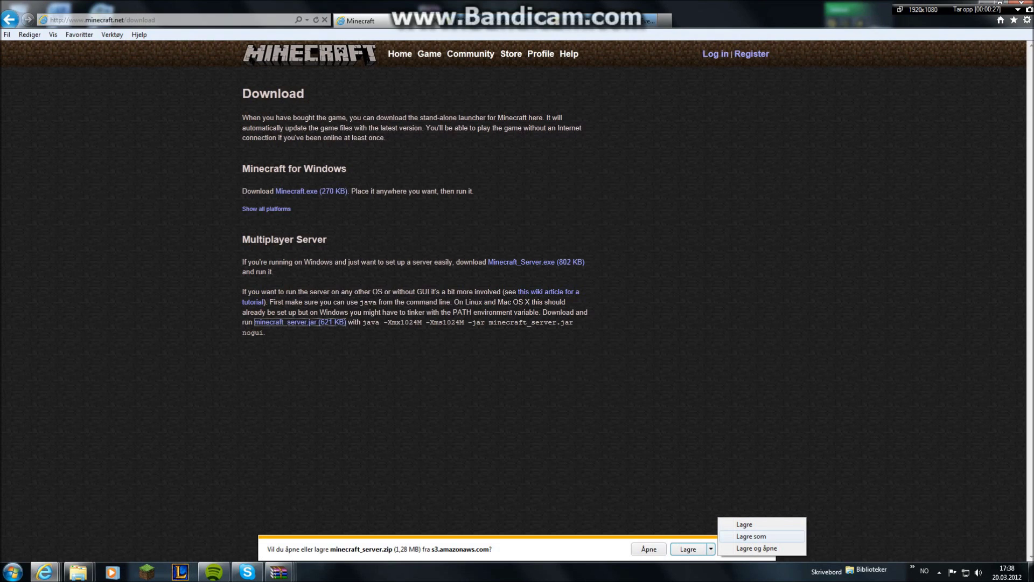
{"action": "left_click", "coordinate": [750, 536]}
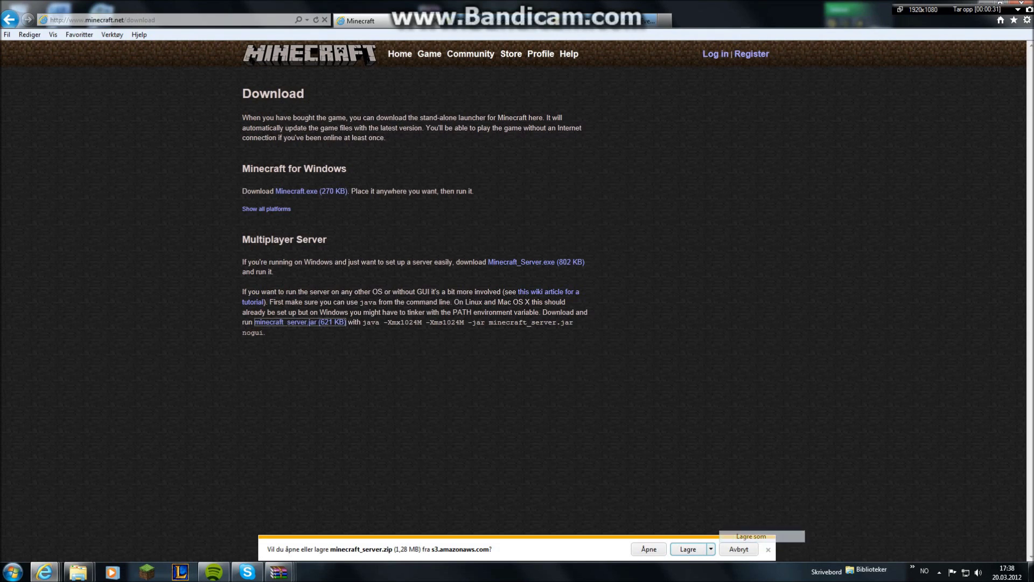
{"action": "key", "text": "End"}
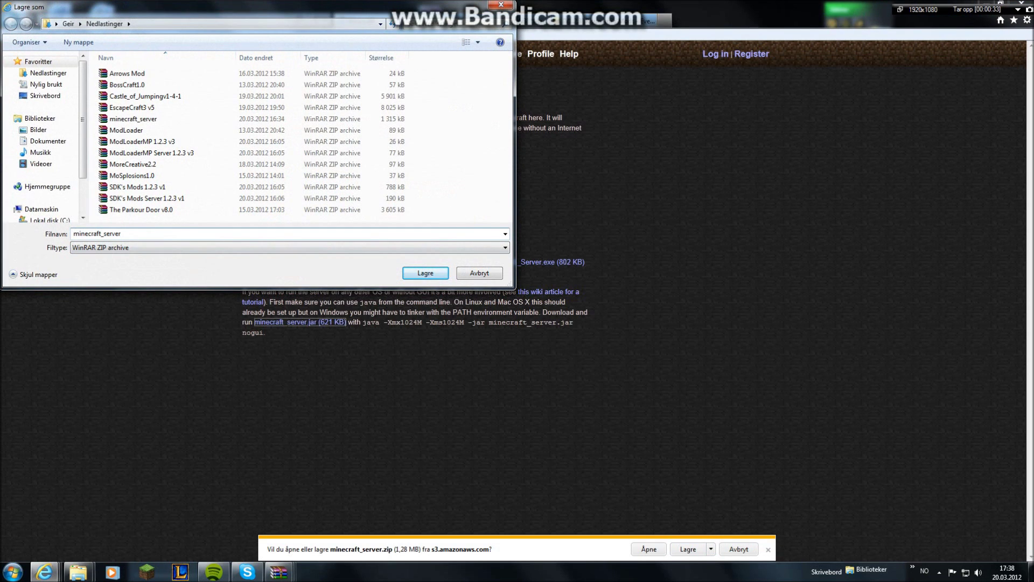
{"action": "key", "text": "Tab"}
{"action": "key", "text": "alt+Down"}
{"action": "key", "text": "Down"}
{"action": "key", "text": "Return"}
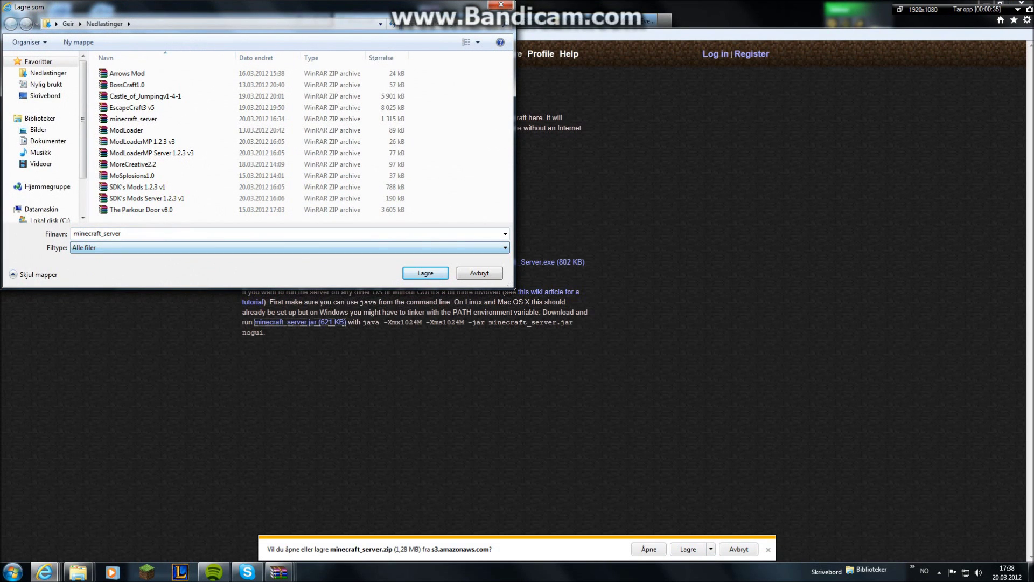
{"action": "key", "text": "End"}
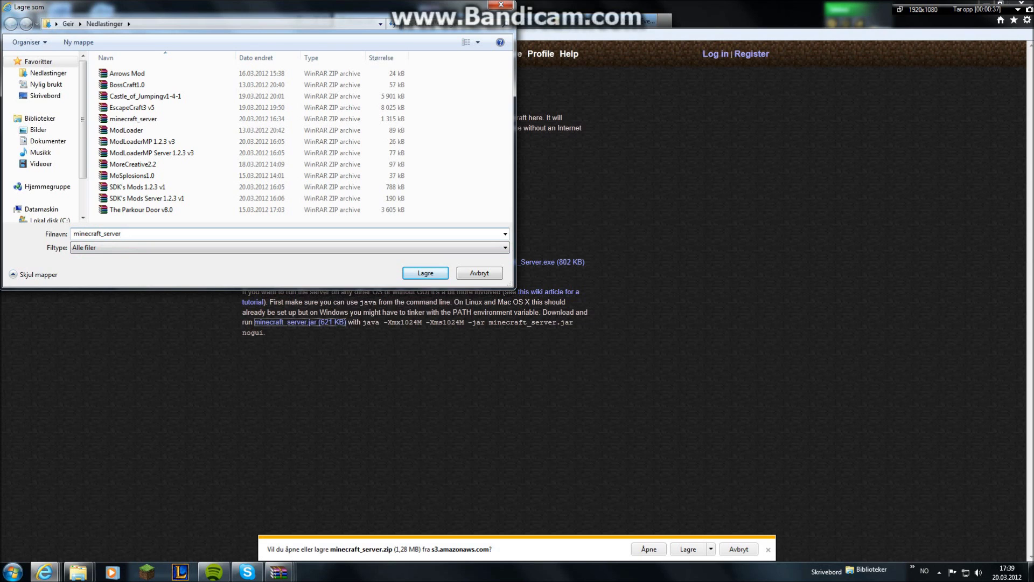
{"action": "type", "text": ".jar"}
{"action": "key", "text": "Return"}
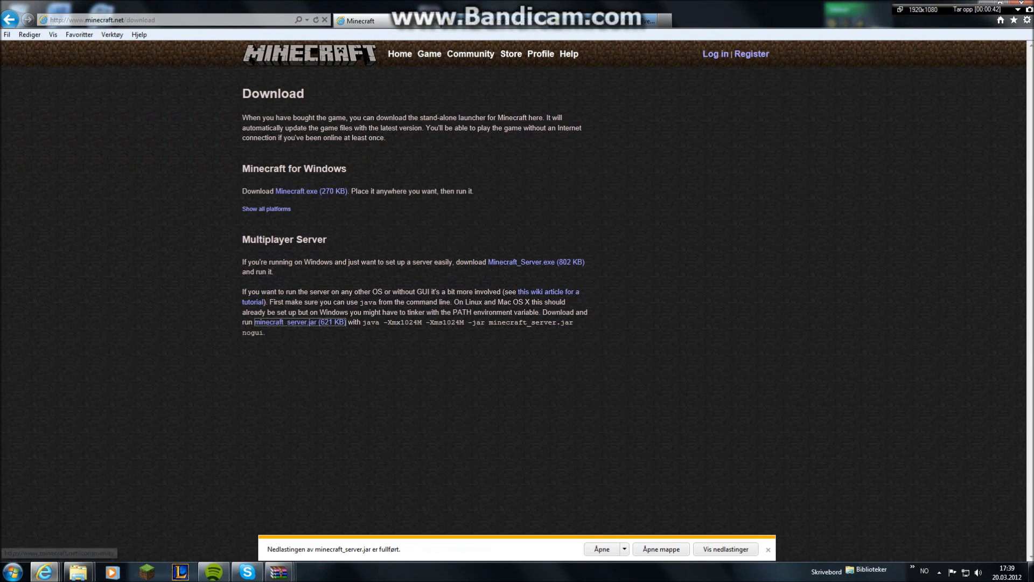
{"action": "key", "text": "ctrl+Tab"}
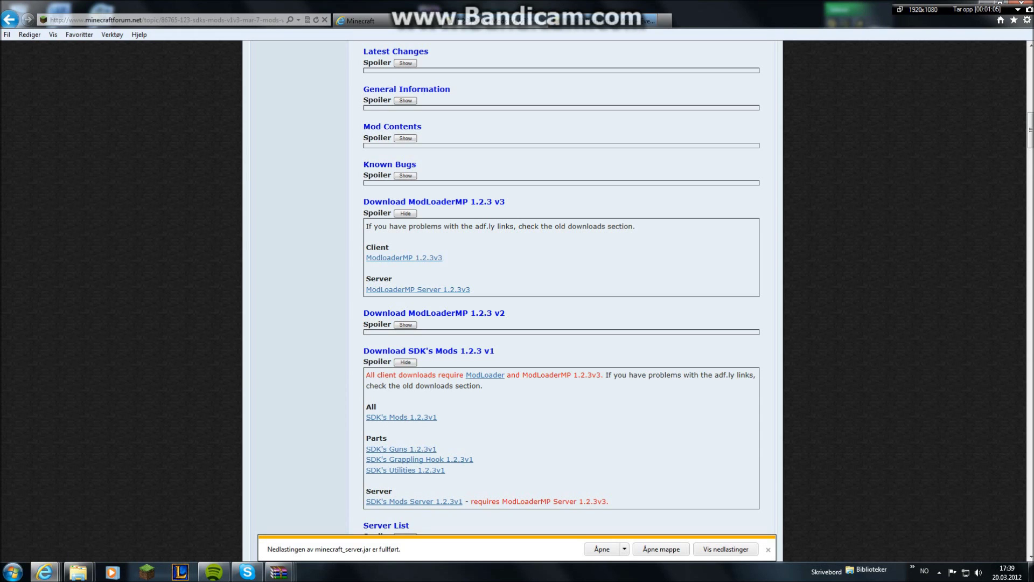
Step: Read the ModLoader section in Risugami's mods topic, then minimize the browser to the desktop
{"action": "key", "text": "ctrl+Tab"}
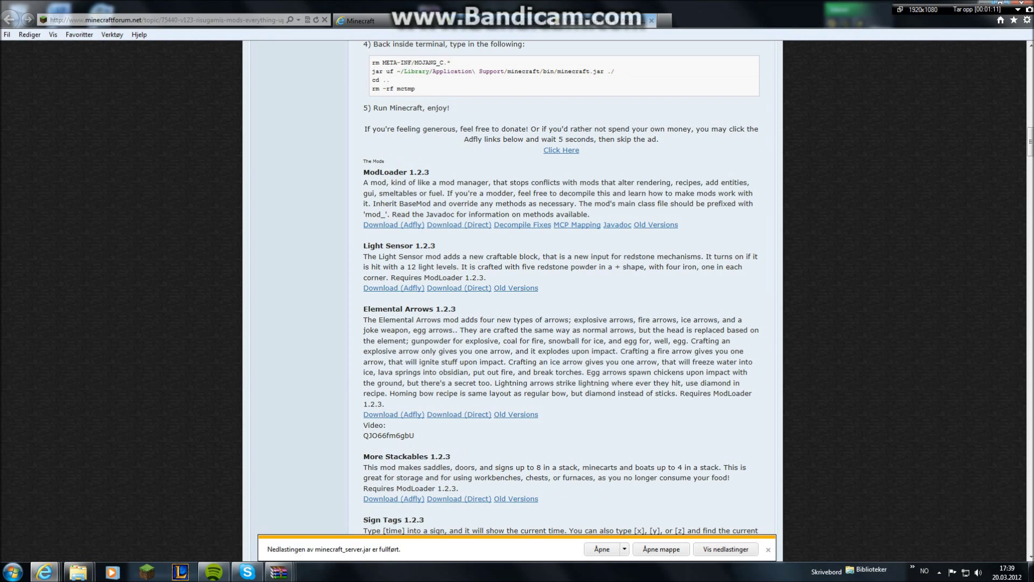
{"action": "key", "text": "super+d"}
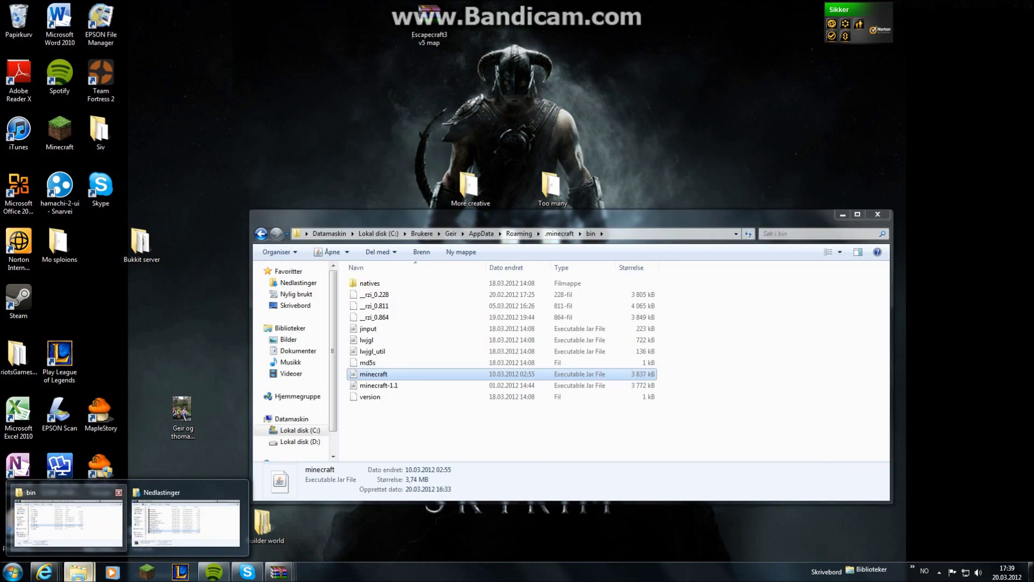
Step: Create a new desktop folder named 'SDK server'
{"action": "left_click", "coordinate": [186, 519]}
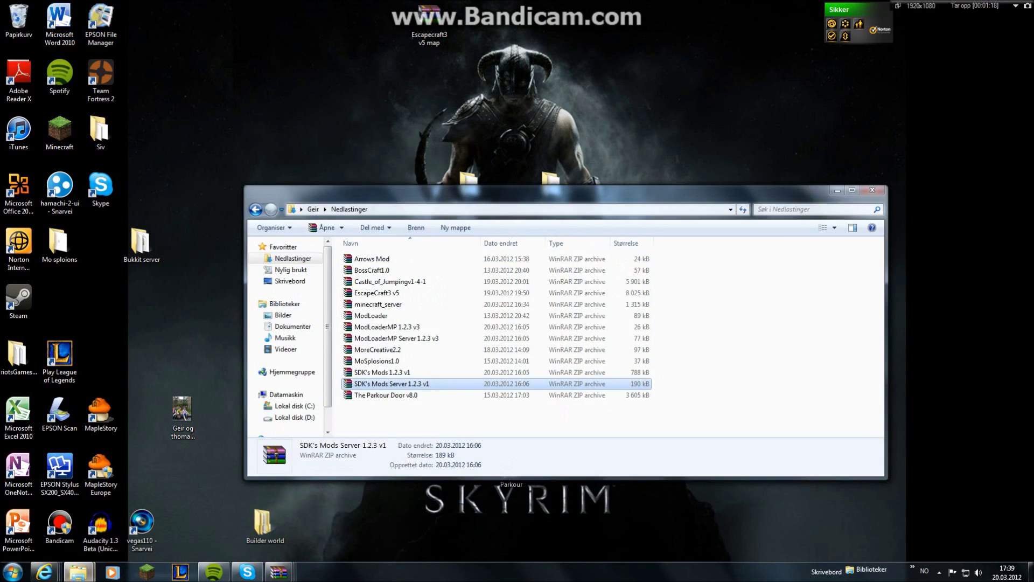
{"action": "right_click", "coordinate": [645, 52]}
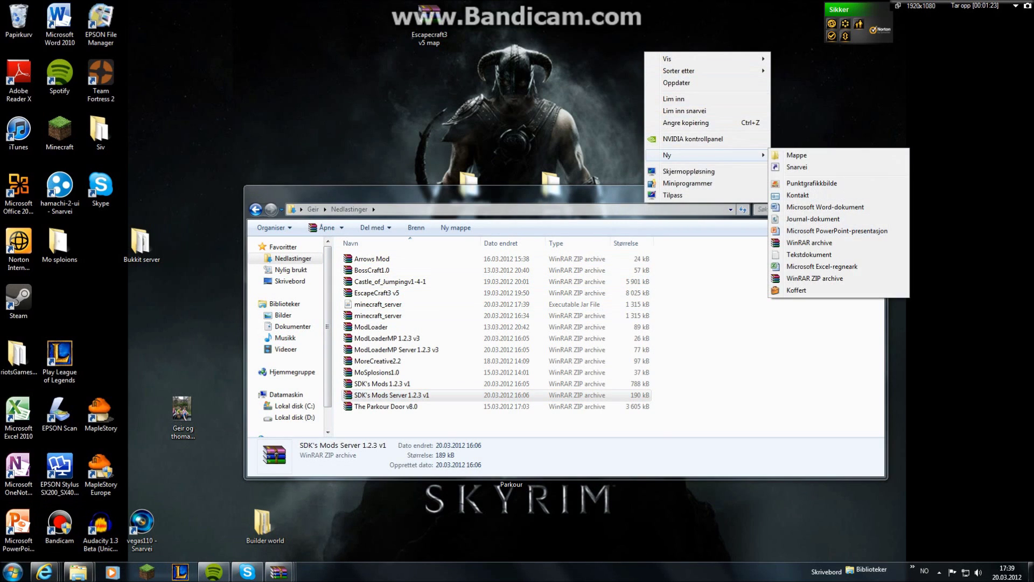
{"action": "left_click", "coordinate": [794, 158]}
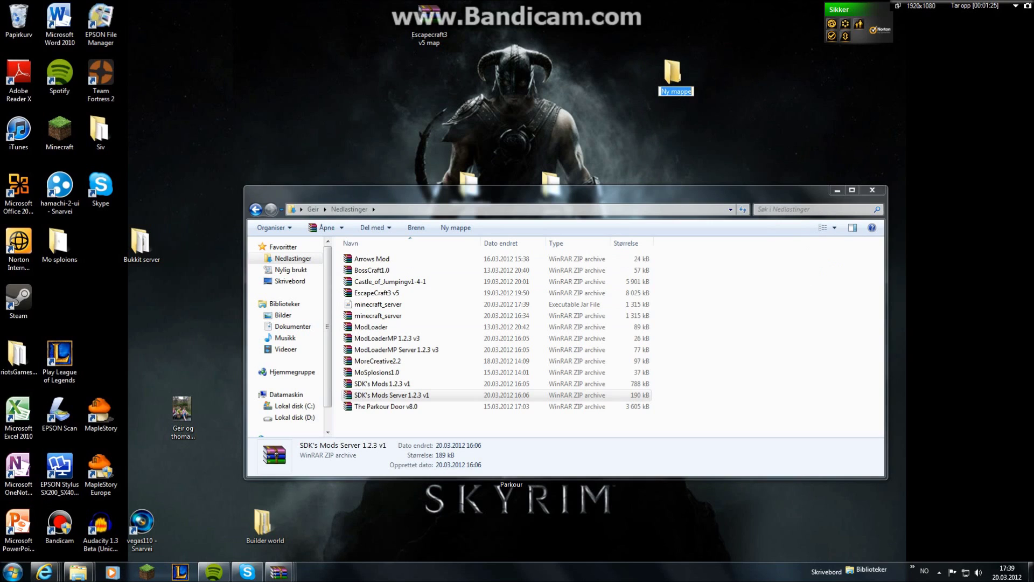
{"action": "key", "text": "BackSpace"}
{"action": "type", "text": "SDK"}
{"action": "type", "text": " server"}
Step: Move minecraft_server.jar from Nedlastinger into SDK server and open the folder
{"action": "mouse_move", "coordinate": [377, 303]}
{"action": "left_mouse_down"}
{"action": "mouse_move", "coordinate": [379, 286]}
{"action": "mouse_move", "coordinate": [674, 75]}
{"action": "left_mouse_up"}
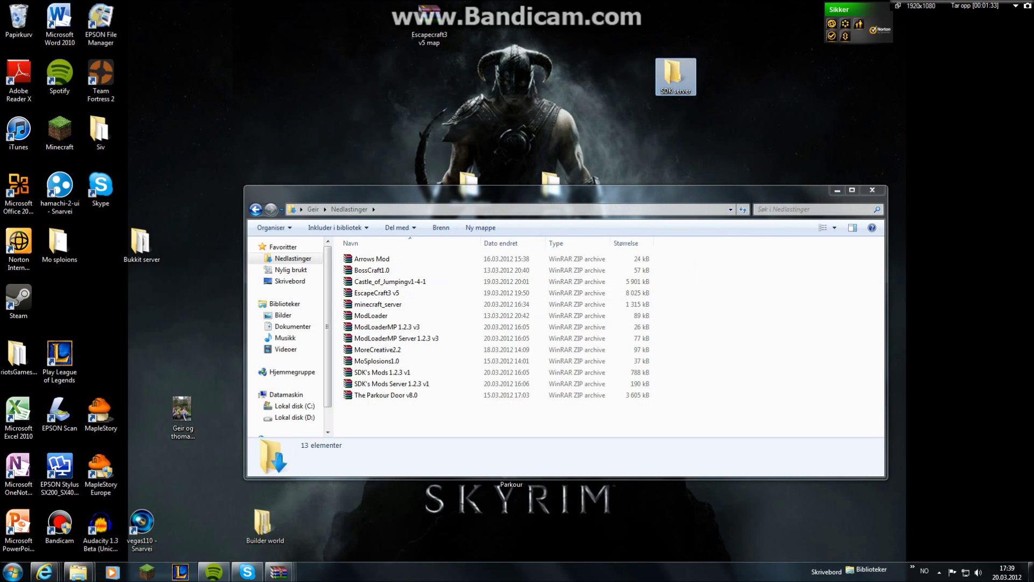
{"action": "double_click", "coordinate": [674, 75]}
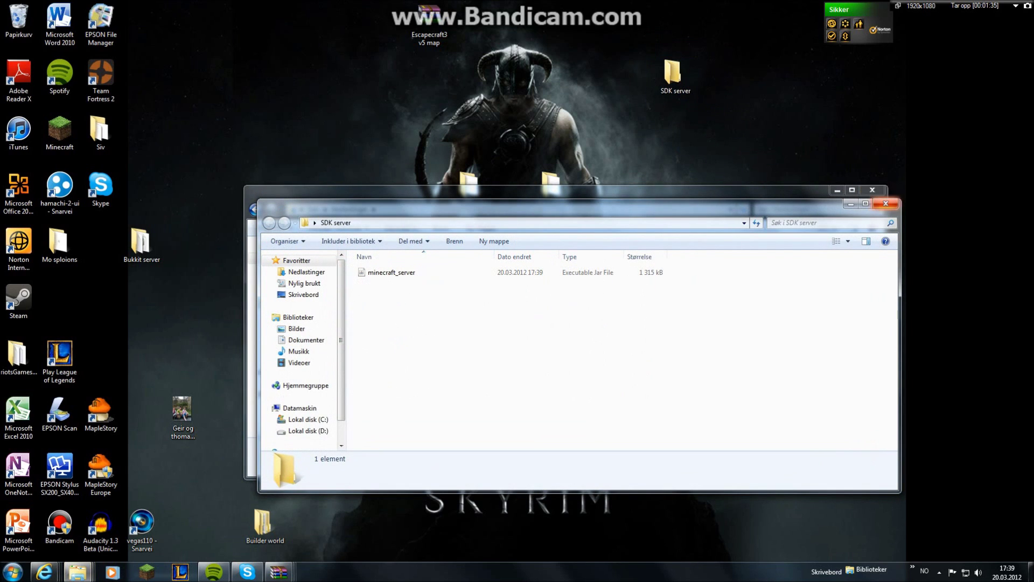
{"action": "key", "text": "super+d"}
Step: Open %appdata%\.minecraft\bin\minecraft.jar in WinRAR archiver
{"action": "left_click", "coordinate": [12, 571]}
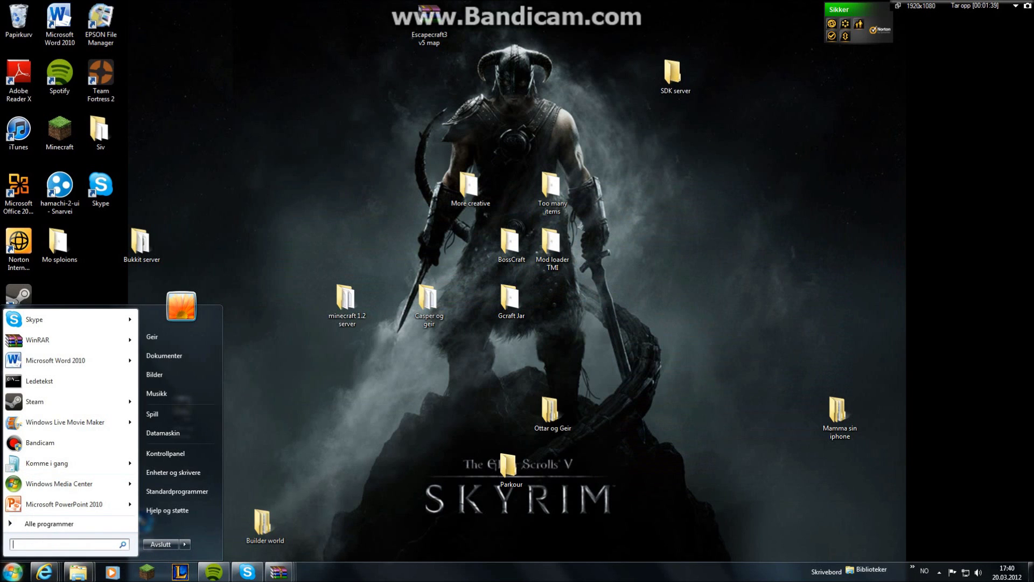
{"action": "type", "text": "%appda"}
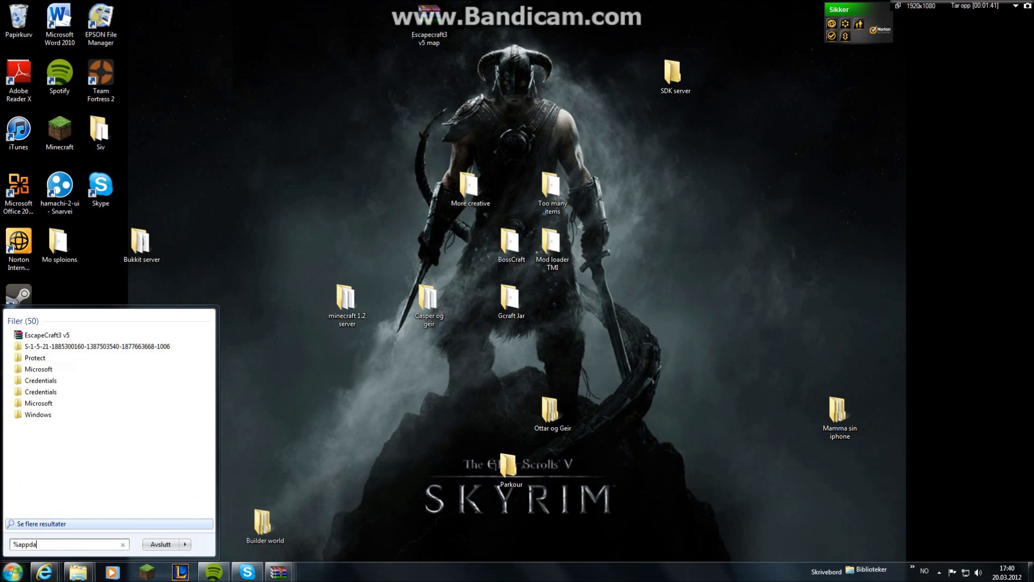
{"action": "type", "text": "ta%"}
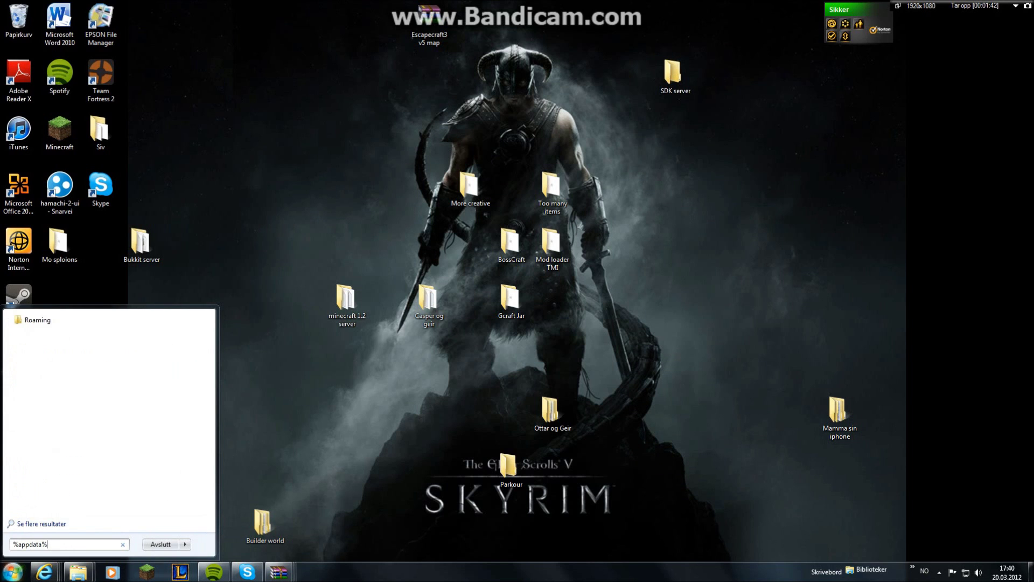
{"action": "key", "text": "Return"}
{"action": "double_click", "coordinate": [385, 286]}
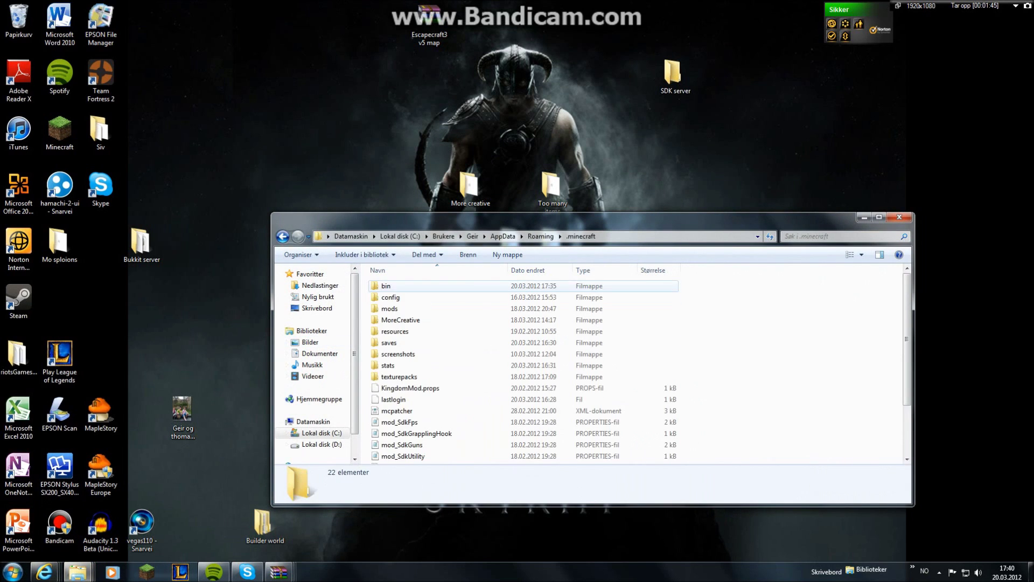
{"action": "double_click", "coordinate": [386, 285]}
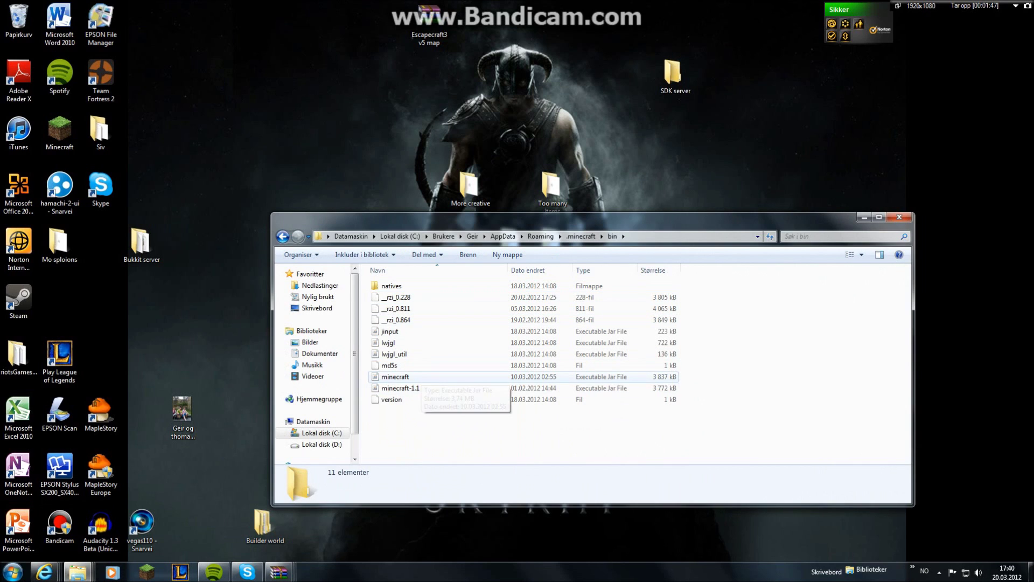
{"action": "right_click", "coordinate": [411, 382]}
{"action": "right_click", "coordinate": [387, 376]}
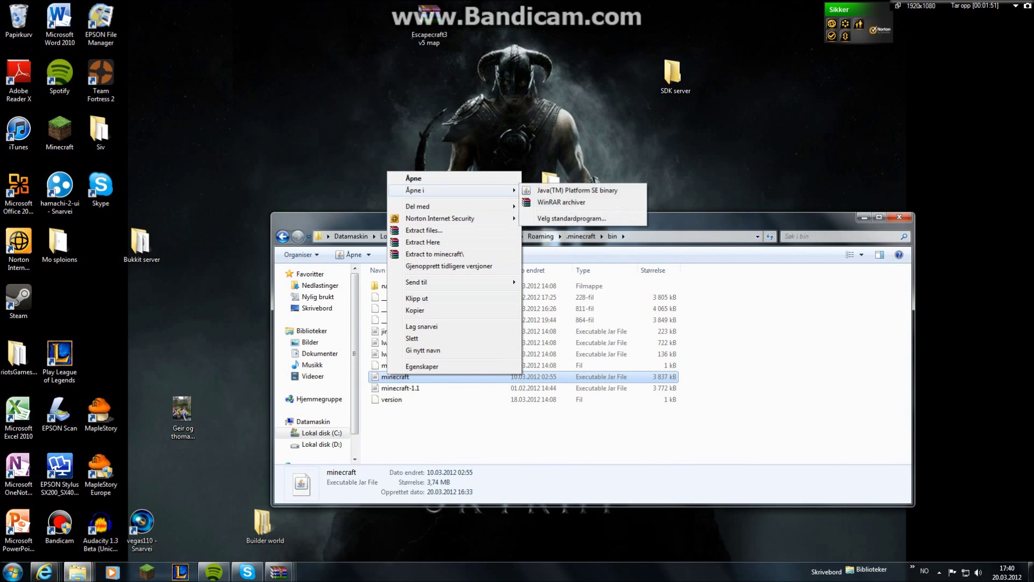
{"action": "left_click", "coordinate": [561, 202]}
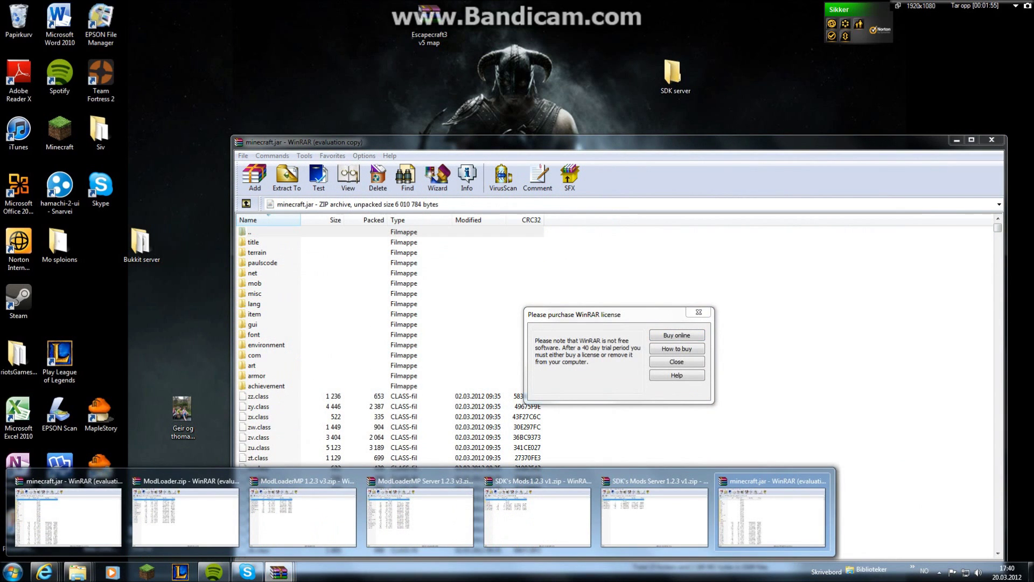
Step: Drag all 16 ModLoader.zip files into minecraft.jar and confirm the add
{"action": "left_click", "coordinate": [278, 571]}
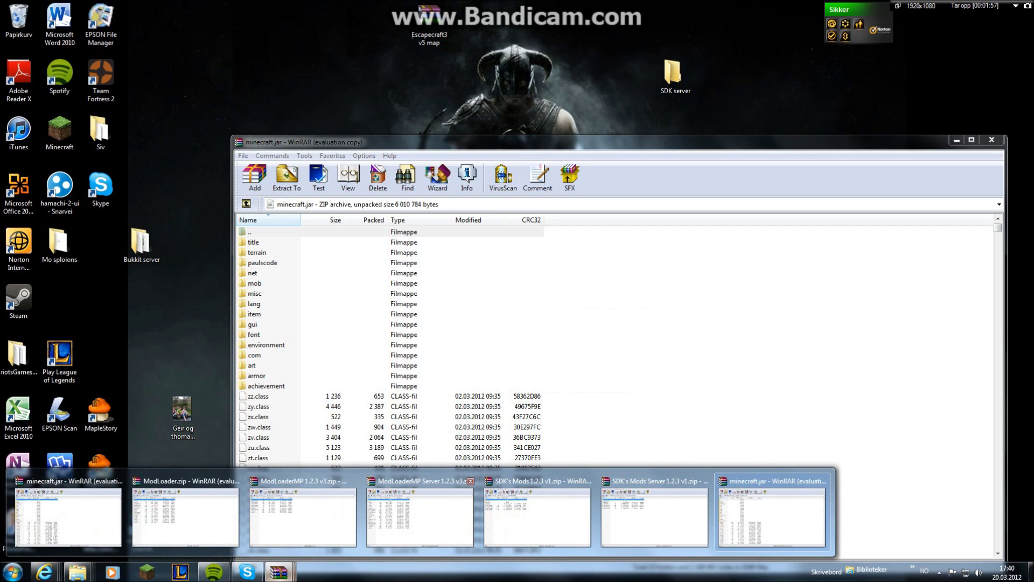
{"action": "left_click", "coordinate": [185, 516]}
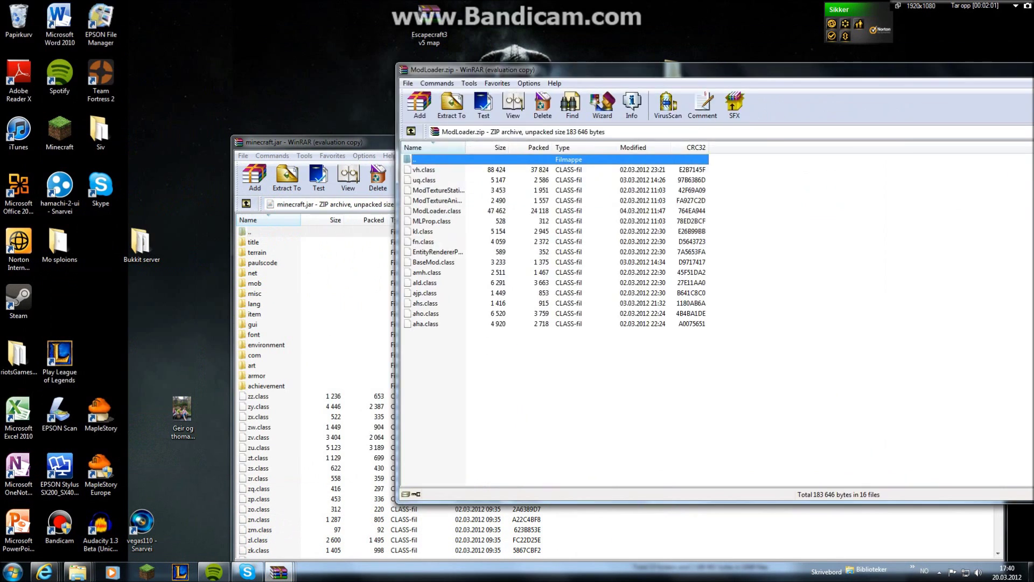
{"action": "left_click_drag", "start_coordinate": [161, 34], "coordinate": [732, 69]}
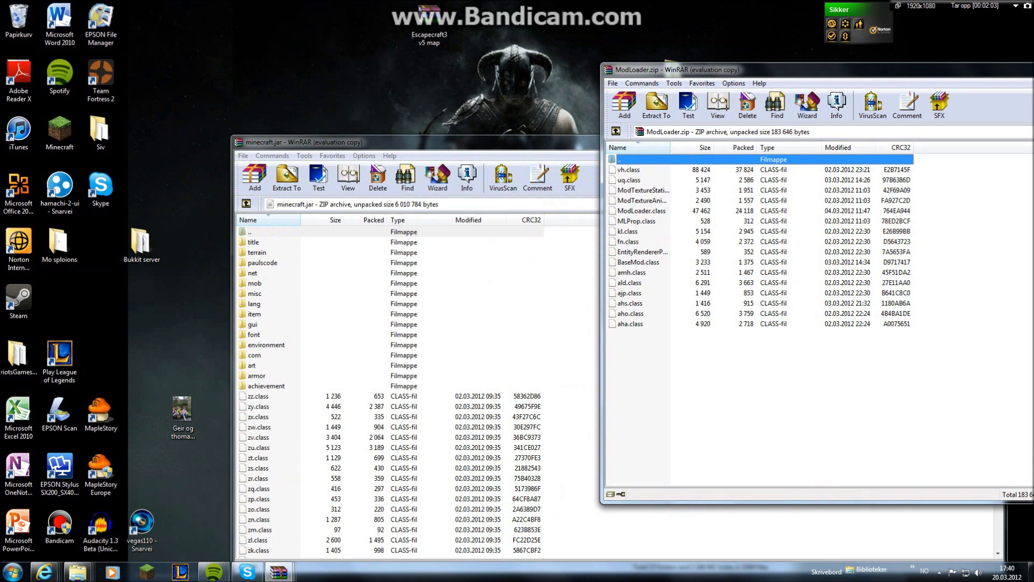
{"action": "left_click_drag", "start_coordinate": [649, 342], "coordinate": [649, 164]}
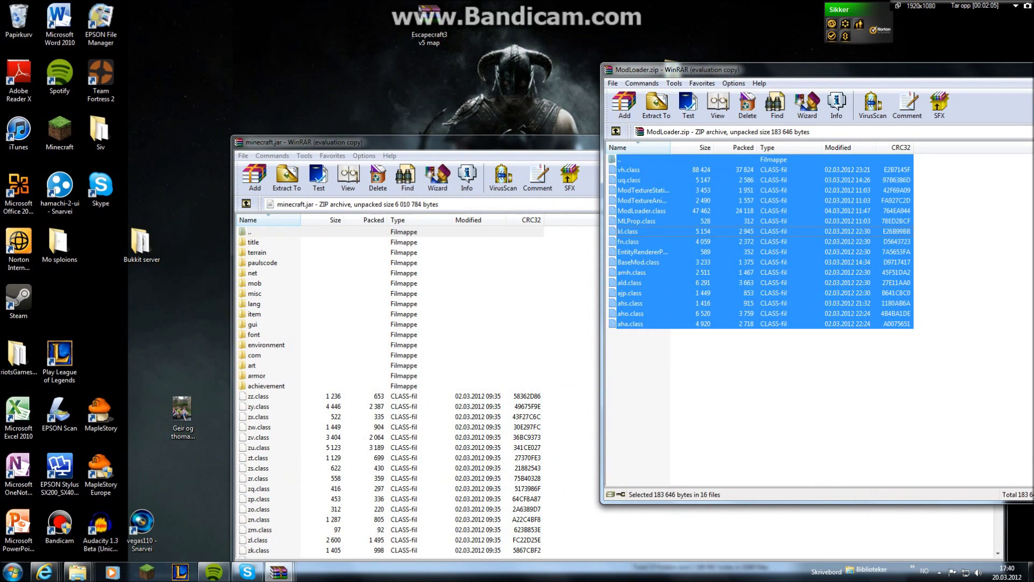
{"action": "left_click_drag", "start_coordinate": [630, 242], "coordinate": [377, 323]}
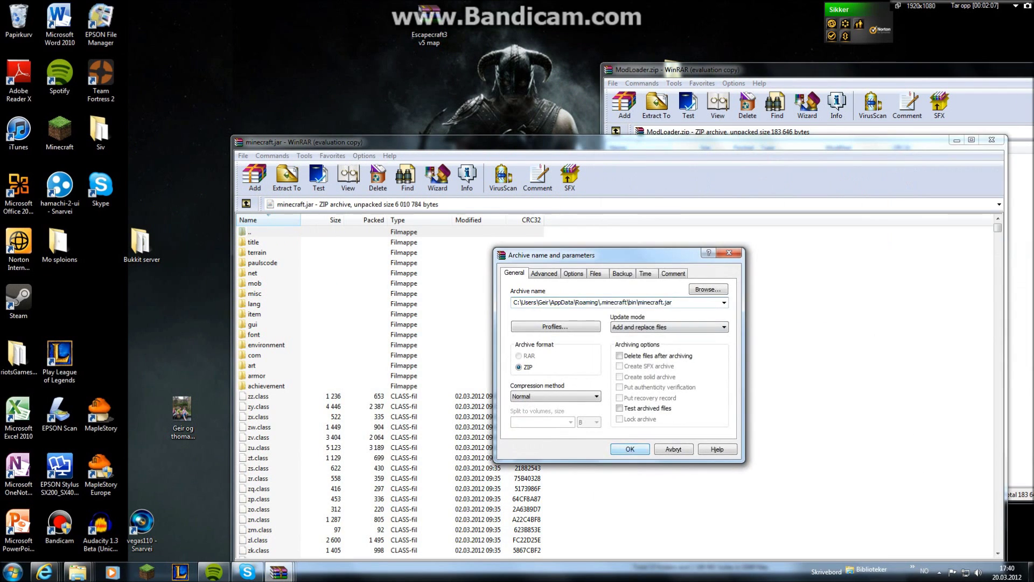
{"action": "left_click", "coordinate": [630, 448]}
{"action": "left_click", "coordinate": [278, 571]}
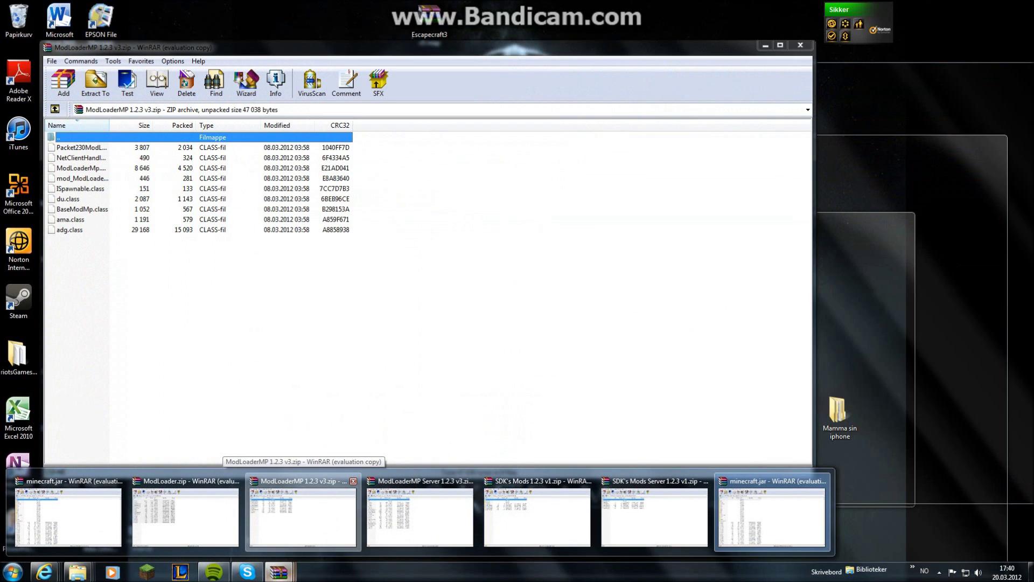
Step: Drag all nine ModLoaderMP 1.2.3 v3.zip files into minecraft.jar and confirm with OK
{"action": "left_click", "coordinate": [301, 515]}
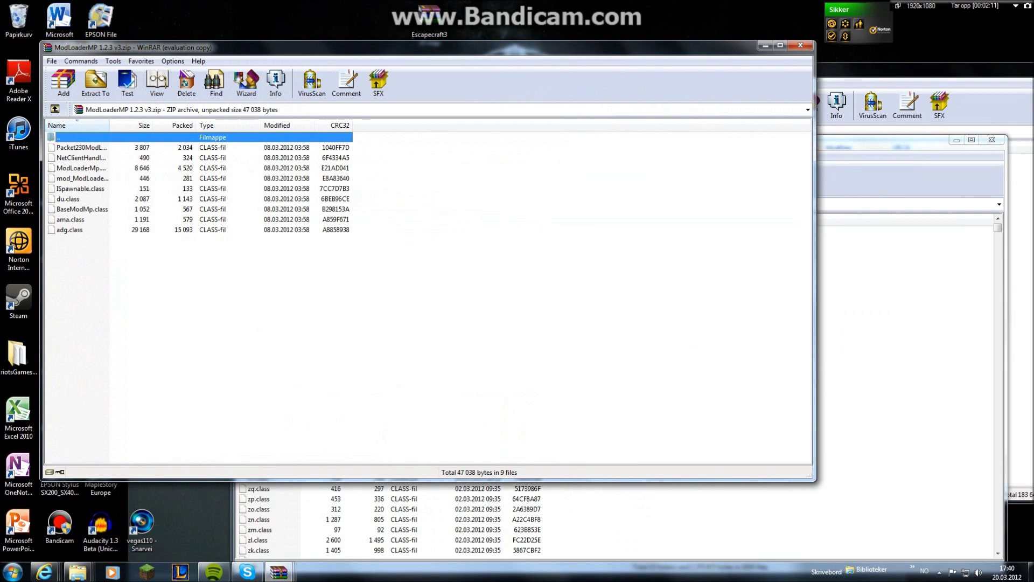
{"action": "left_click_drag", "start_coordinate": [431, 48], "coordinate": [946, 75]}
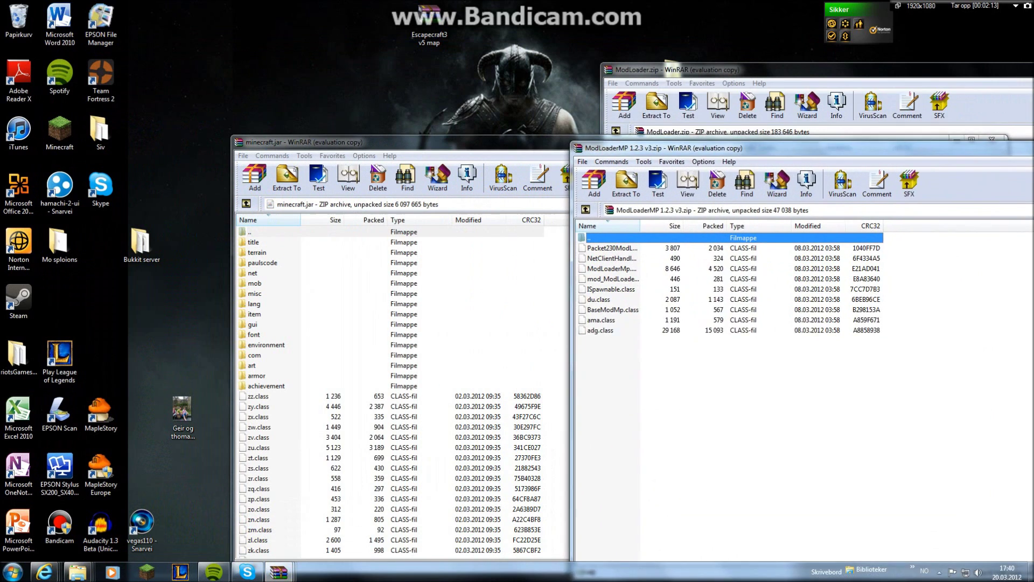
{"action": "left_click_drag", "start_coordinate": [628, 294], "coordinate": [627, 162]}
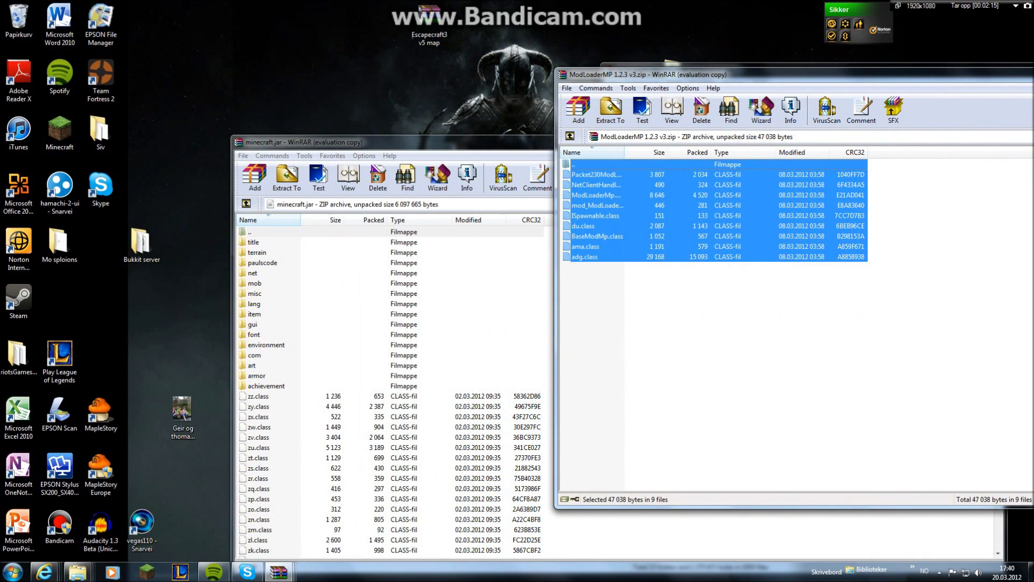
{"action": "left_click_drag", "start_coordinate": [603, 215], "coordinate": [431, 324]}
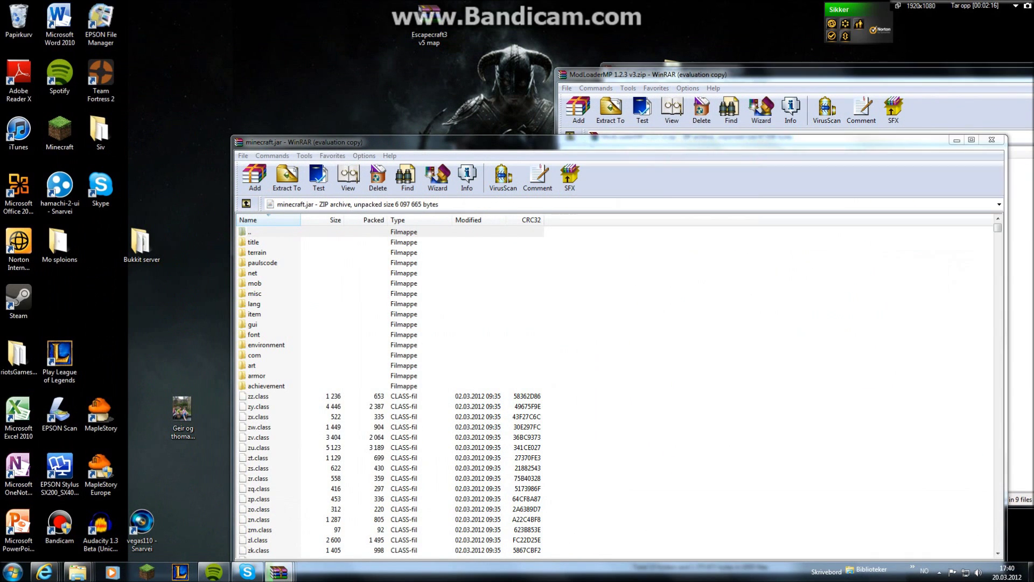
{"action": "left_click", "coordinate": [630, 448]}
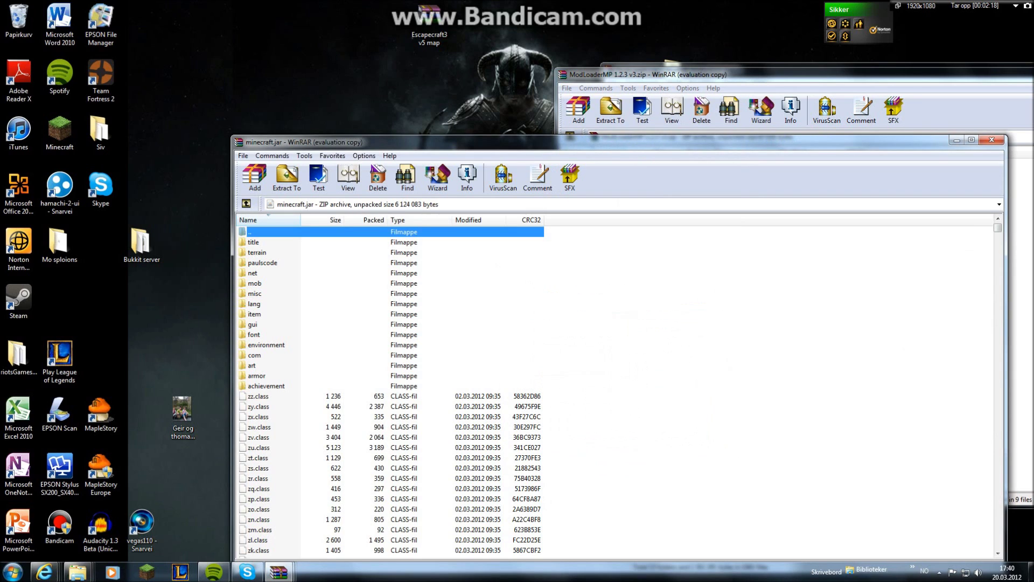
{"action": "left_click", "coordinate": [279, 571]}
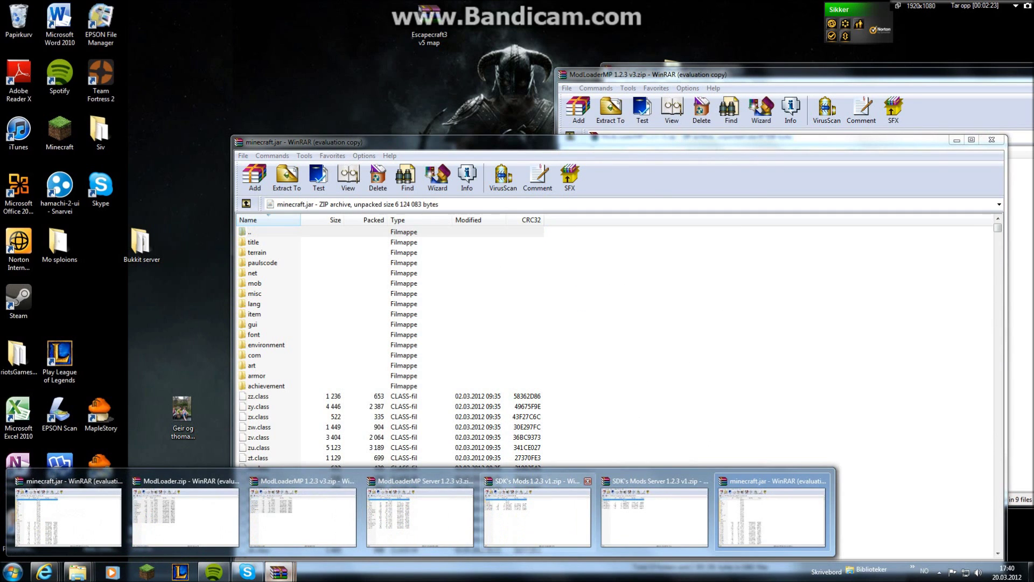
Step: Add all contents of SDK's Mods 1.2.3 v1.zip's minecraft folder, including sdk, into minecraft.jar
{"action": "left_click", "coordinate": [537, 506]}
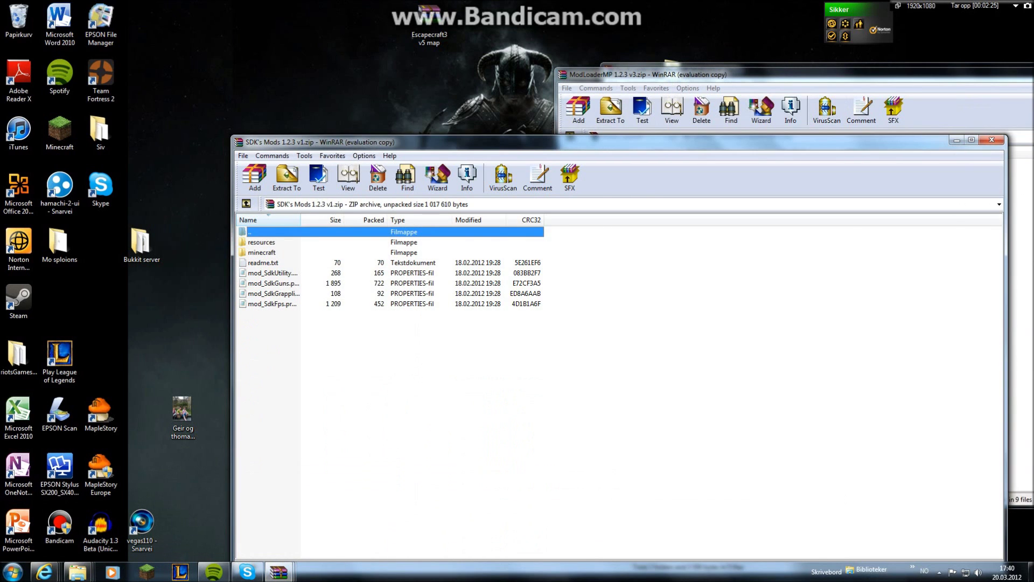
{"action": "left_click_drag", "start_coordinate": [539, 142], "coordinate": [885, 103]}
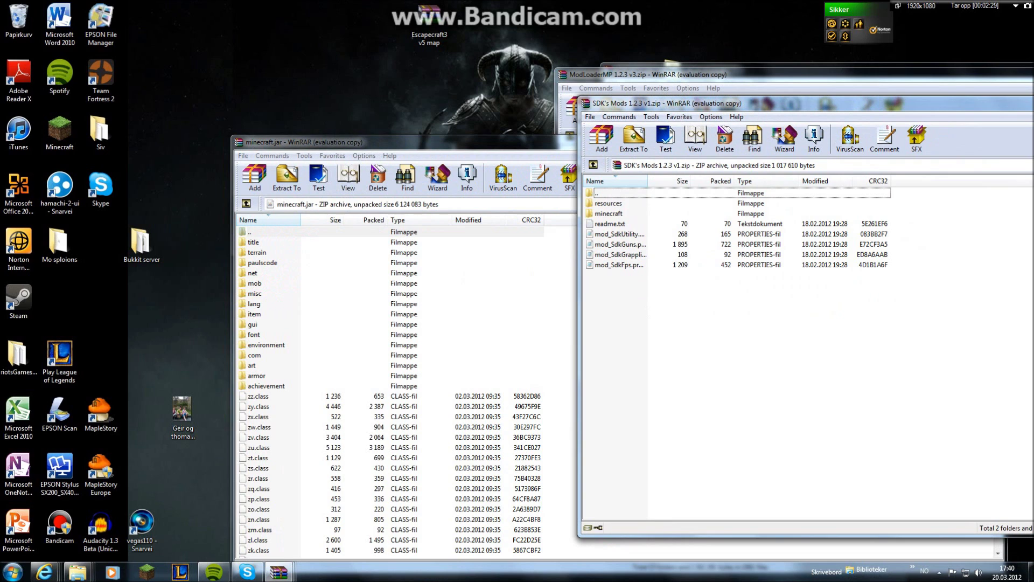
{"action": "key", "text": "Down"}
{"action": "key", "text": "Down"}
{"action": "key", "text": "Return"}
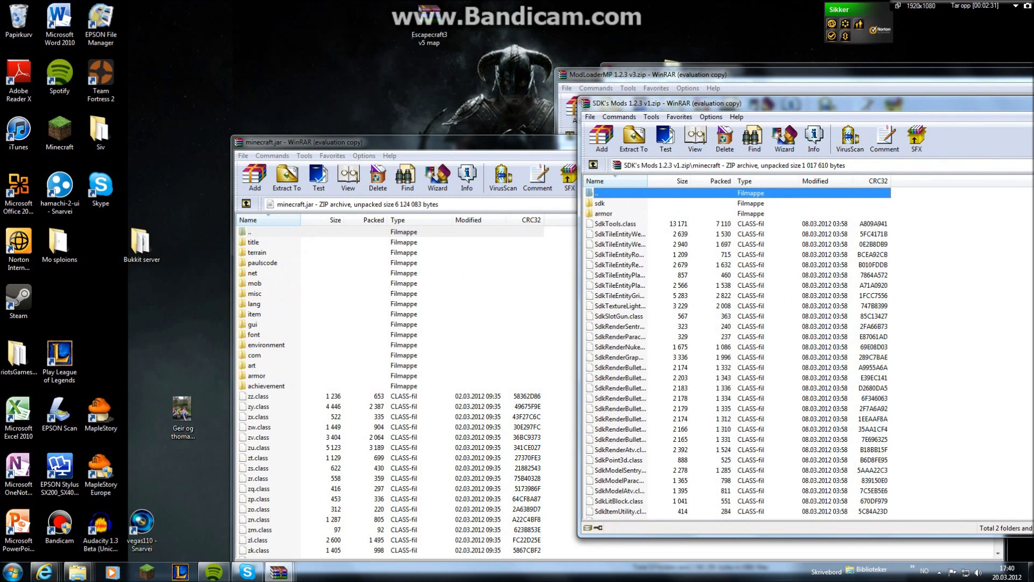
{"action": "key", "text": "ctrl+a"}
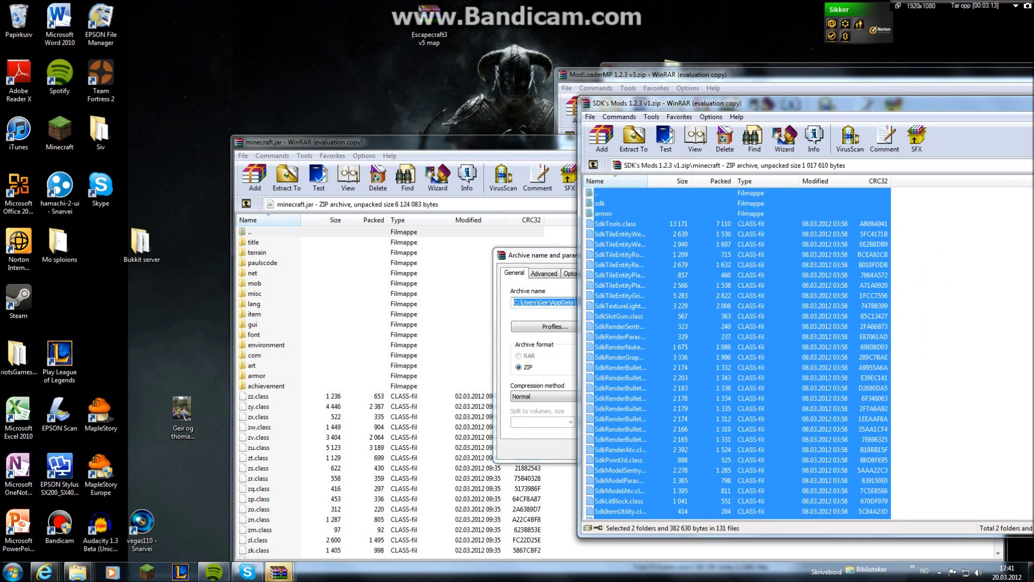
{"action": "key", "text": "Return"}
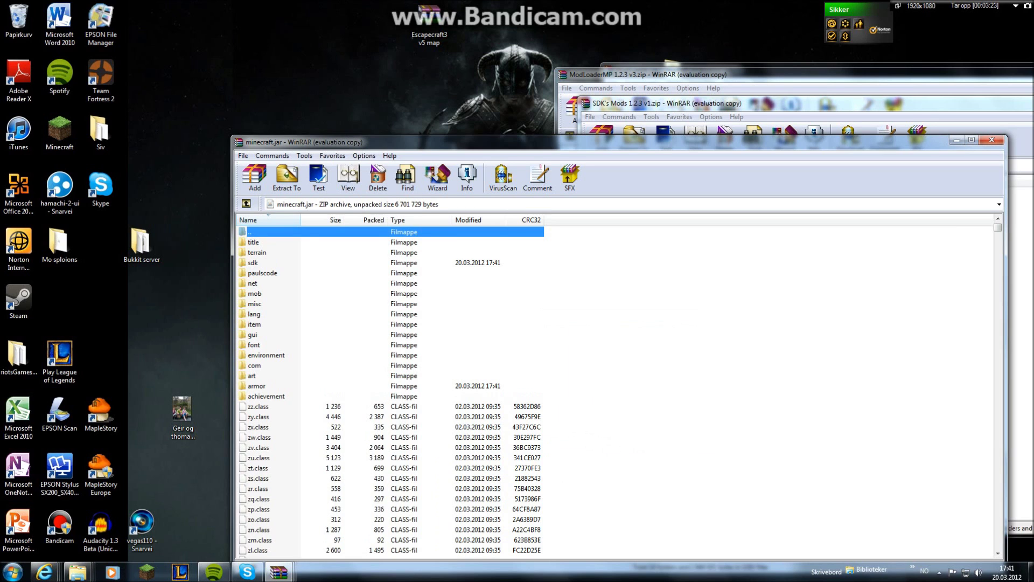
{"action": "left_click_drag", "start_coordinate": [377, 141], "coordinate": [288, 125]}
{"action": "left_click", "coordinate": [808, 103]}
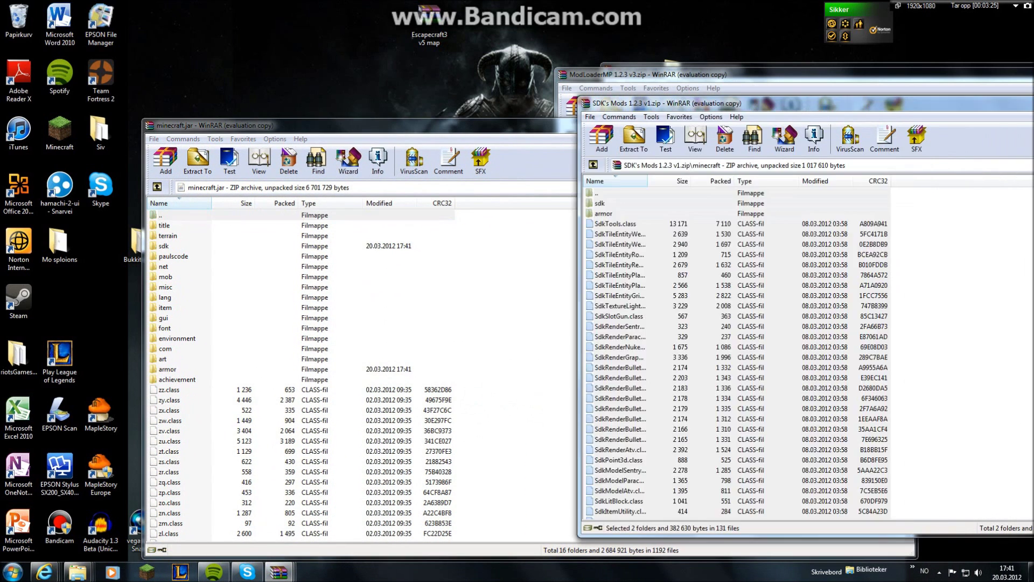
{"action": "left_click_drag", "start_coordinate": [808, 102], "coordinate": [777, 97]}
{"action": "left_click", "coordinate": [278, 572]}
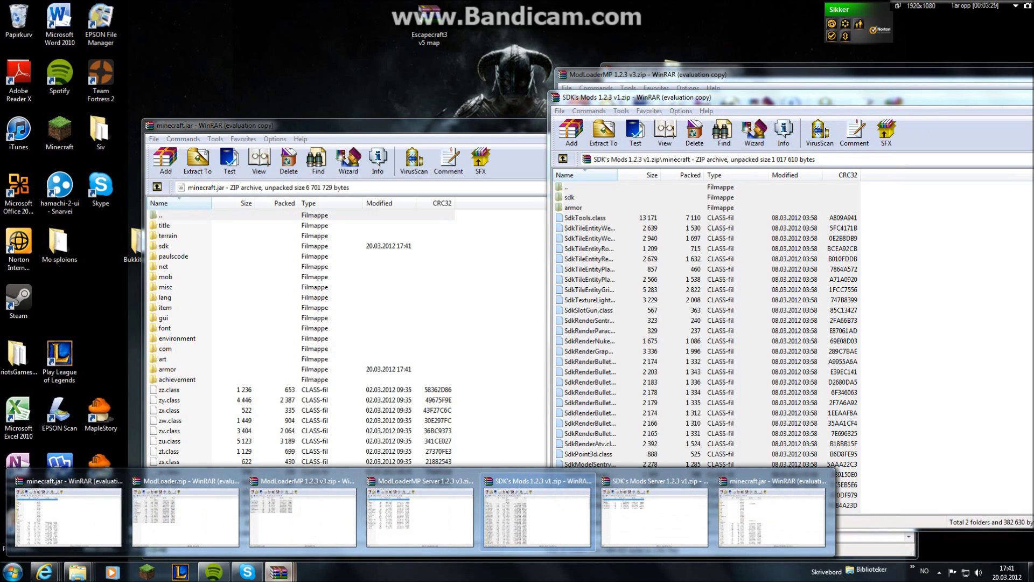
Step: Return the SDK's Mods archive to its root and close the minecraft.jar archive
{"action": "left_click", "coordinate": [537, 517]}
{"action": "left_click_drag", "start_coordinate": [628, 101], "coordinate": [377, 93]}
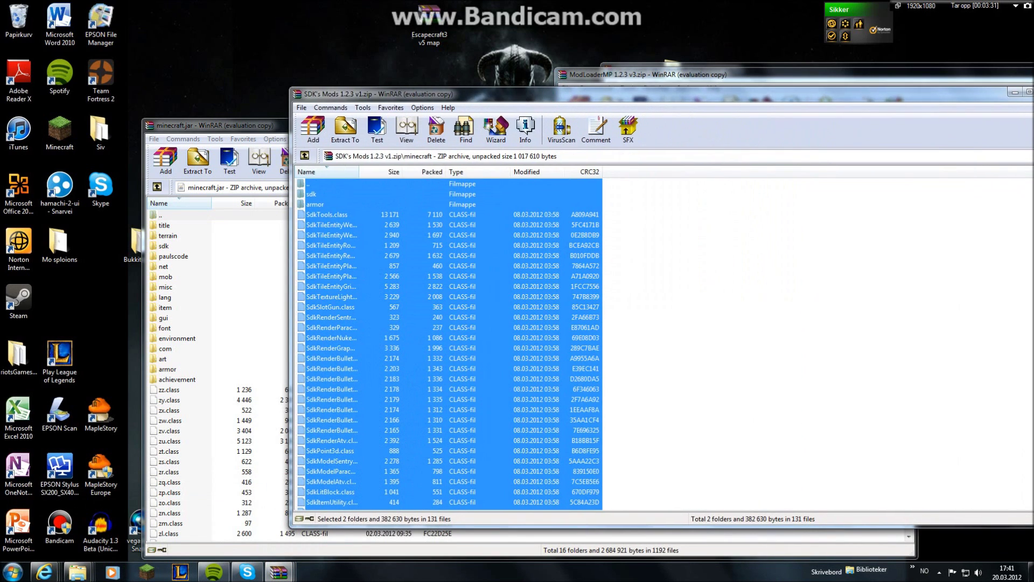
{"action": "left_click", "coordinate": [304, 155]}
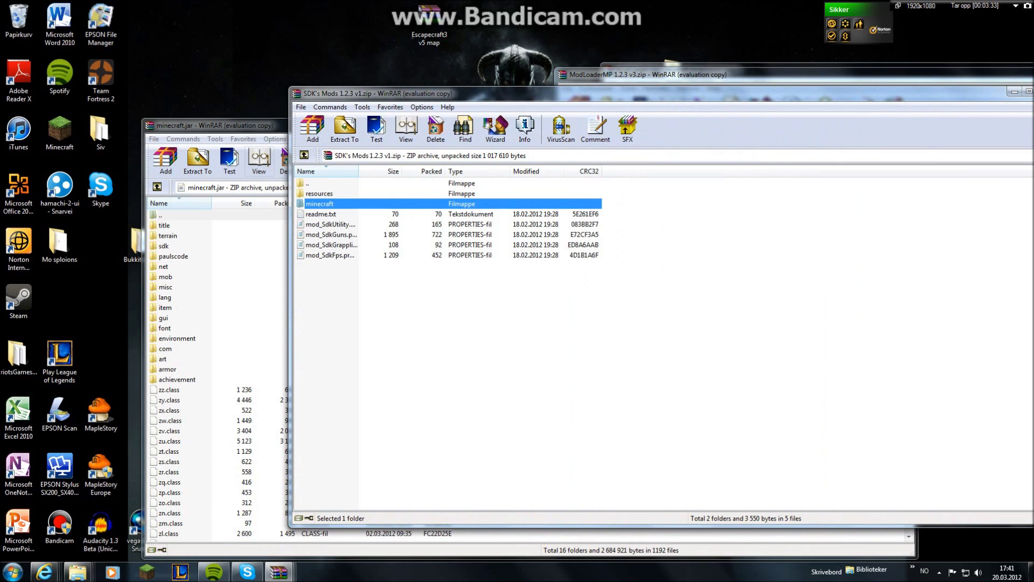
{"action": "left_click_drag", "start_coordinate": [227, 125], "coordinate": [201, 123]}
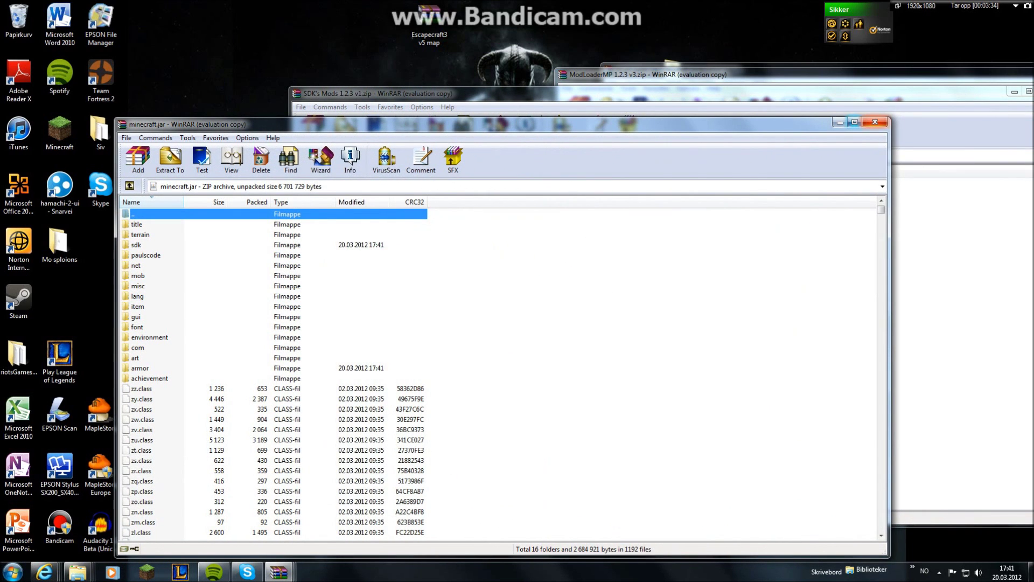
{"action": "left_click", "coordinate": [840, 121]}
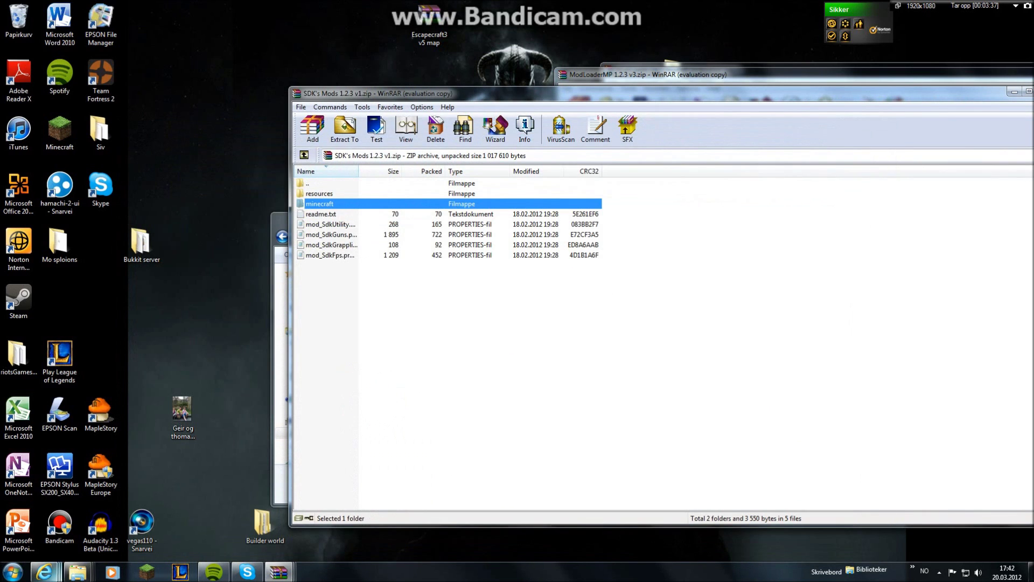
Step: Show .minecraft in Explorer, close the extra bin window, and select the four mod_Sdk properties files
{"action": "left_click", "coordinate": [78, 572]}
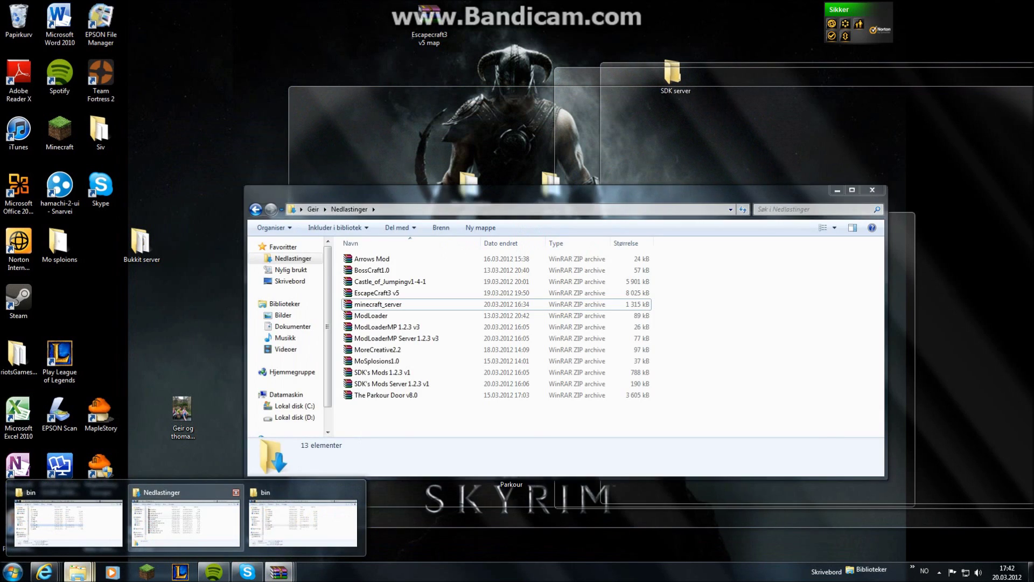
{"action": "left_click", "coordinate": [69, 520]}
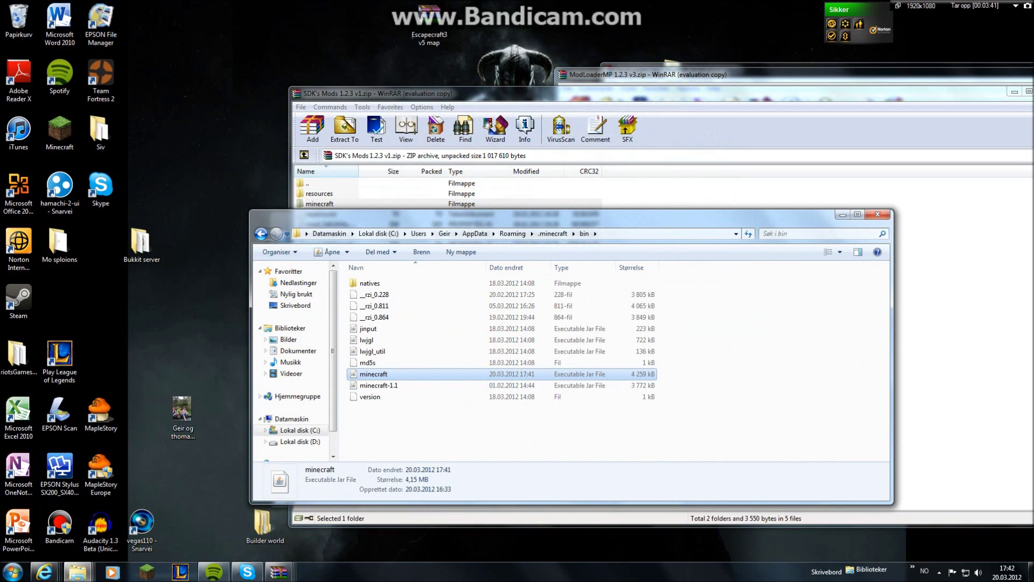
{"action": "left_click", "coordinate": [261, 233]}
{"action": "left_click_drag", "start_coordinate": [538, 214], "coordinate": [834, 185]}
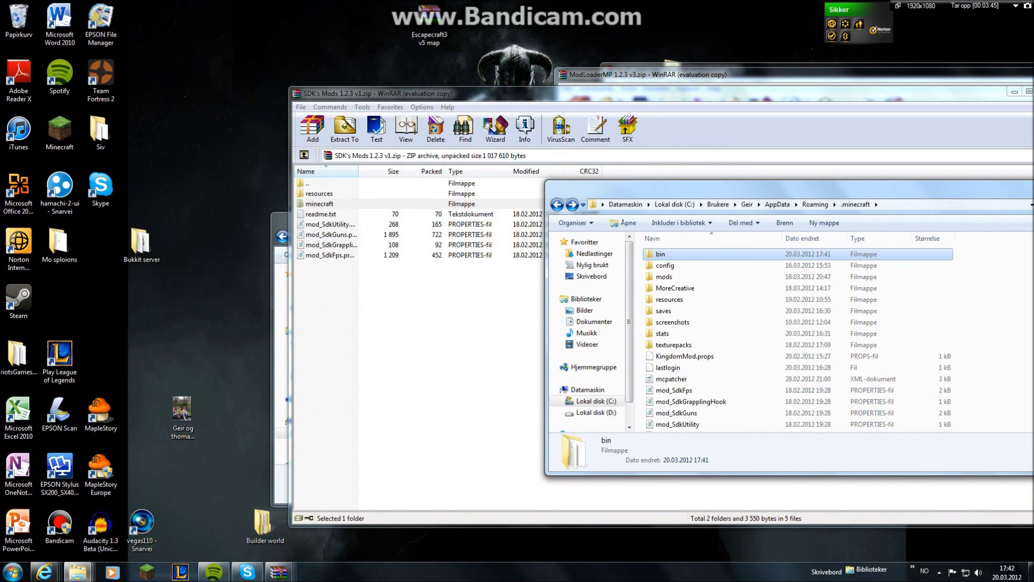
{"action": "left_click", "coordinate": [321, 214]}
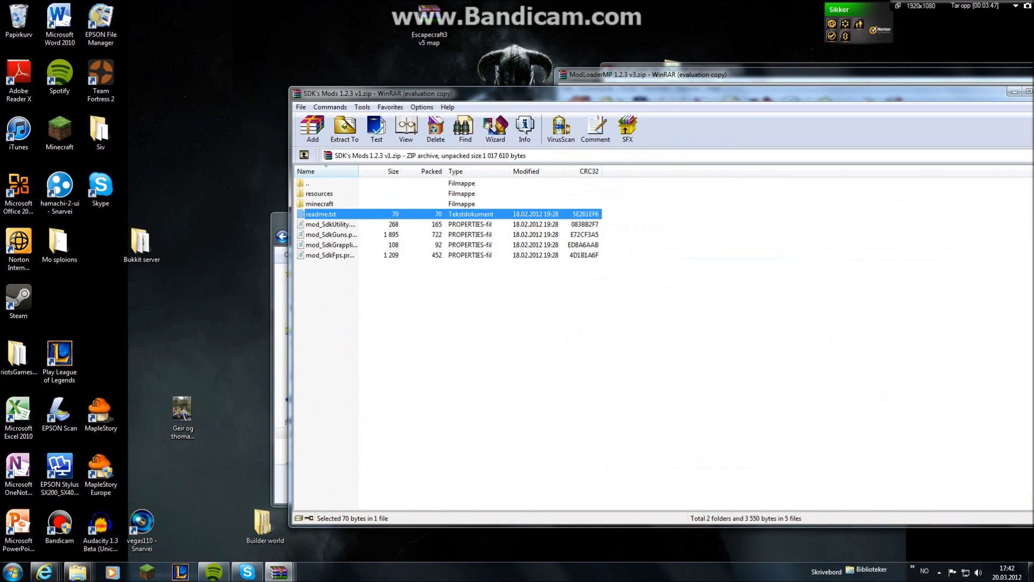
{"action": "left_click", "coordinate": [277, 220]}
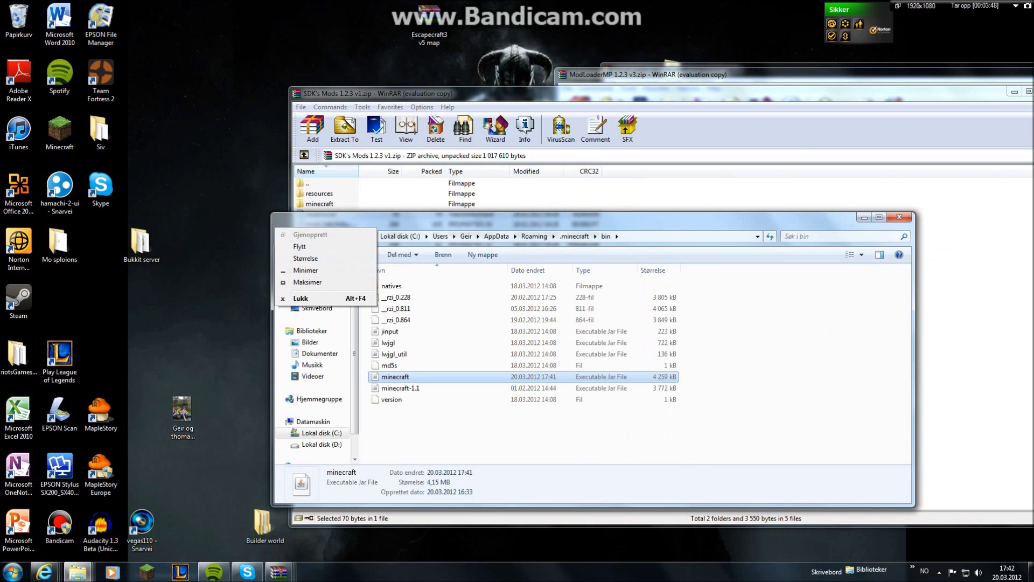
{"action": "left_click", "coordinate": [299, 246]}
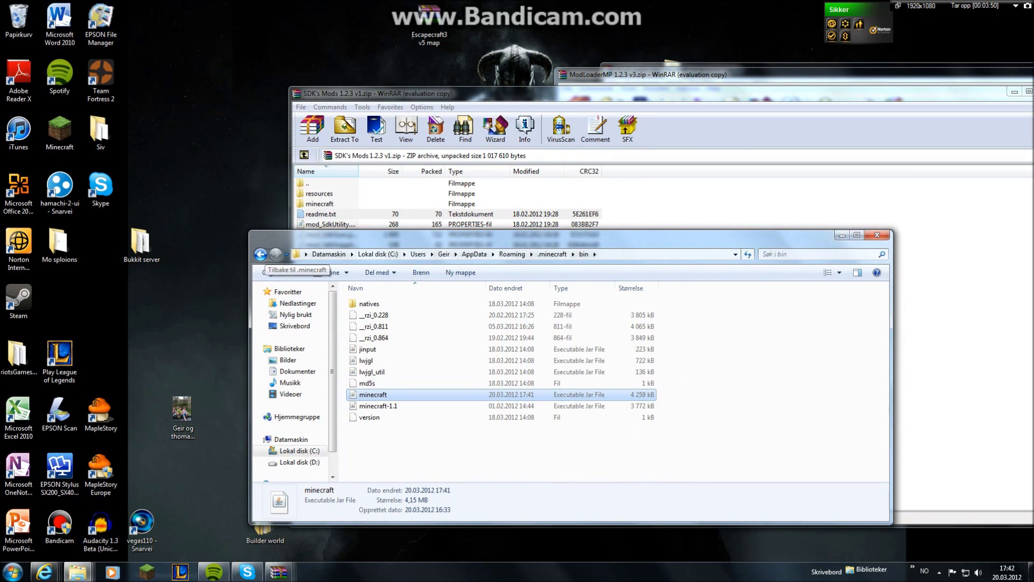
{"action": "left_click", "coordinate": [78, 571]}
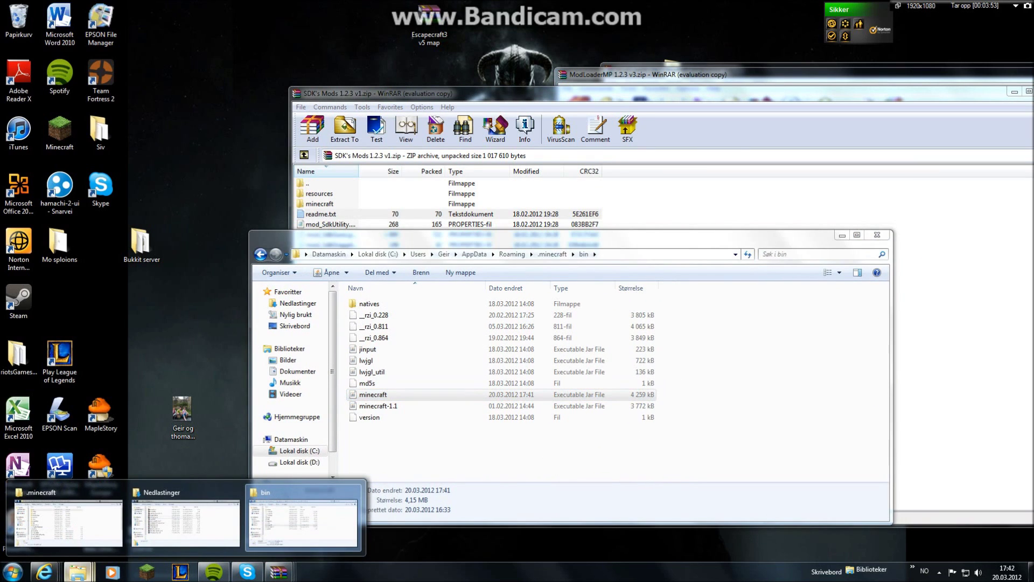
{"action": "left_click", "coordinate": [68, 520]}
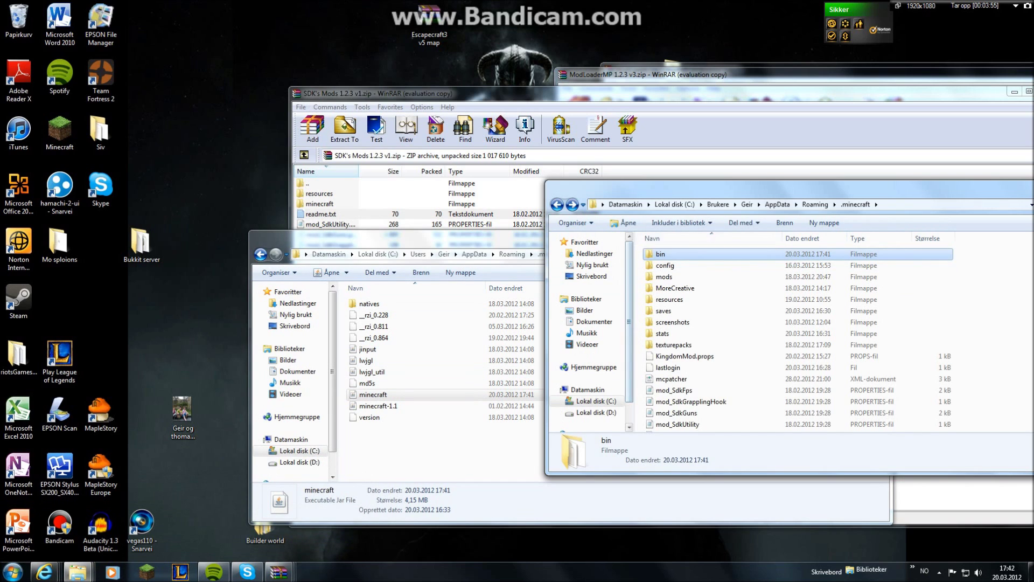
{"action": "left_click_drag", "start_coordinate": [700, 187], "coordinate": [779, 181]}
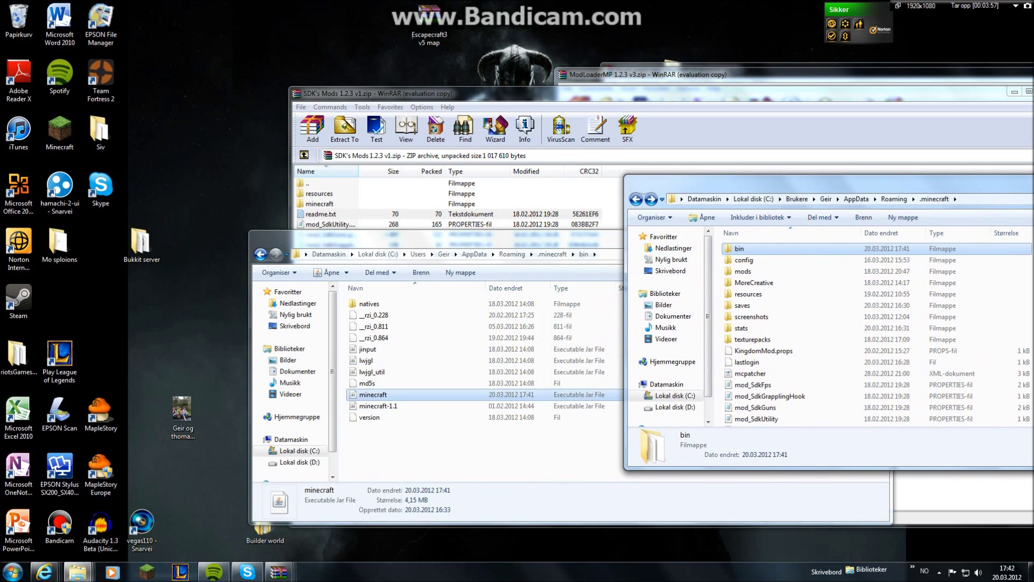
{"action": "left_click_drag", "start_coordinate": [485, 237], "coordinate": [365, 225]}
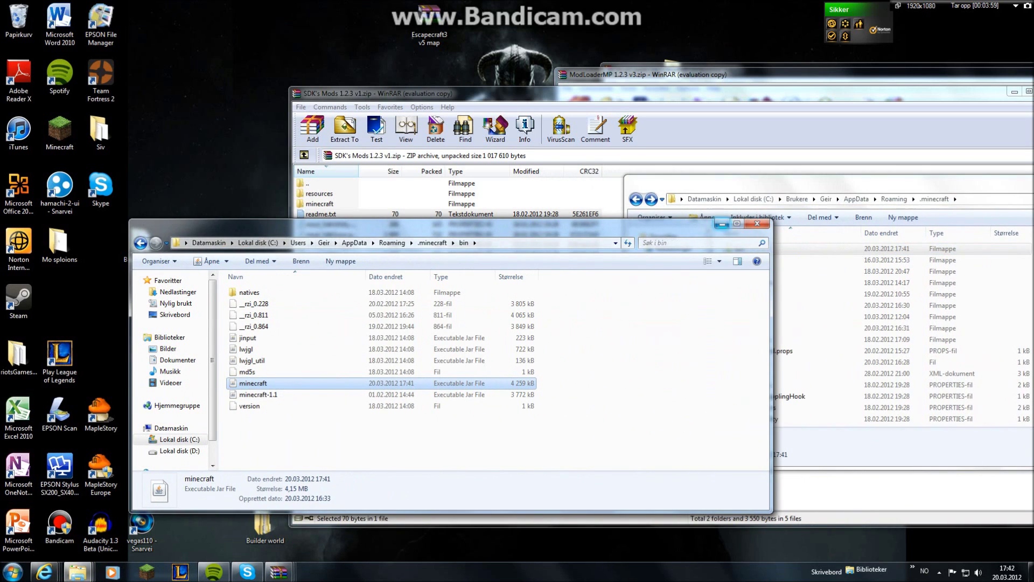
{"action": "key", "text": "alt+F4"}
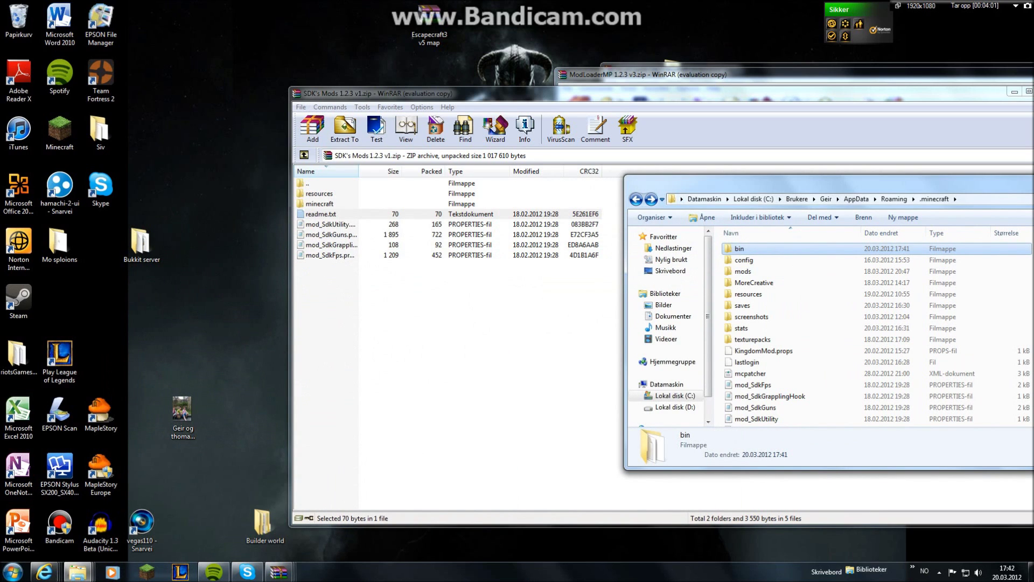
{"action": "left_click_drag", "start_coordinate": [313, 295], "coordinate": [317, 222]}
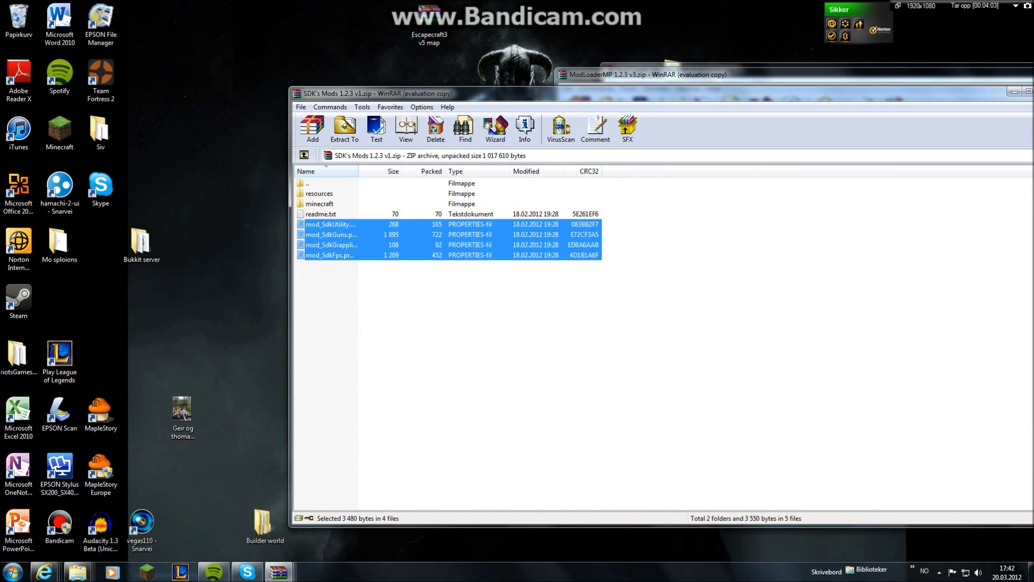
Step: Copy the four mod_Sdk properties files into .minecraft, replacing existing files for all conflicts
{"action": "left_click_drag", "start_coordinate": [377, 93], "coordinate": [308, 262]}
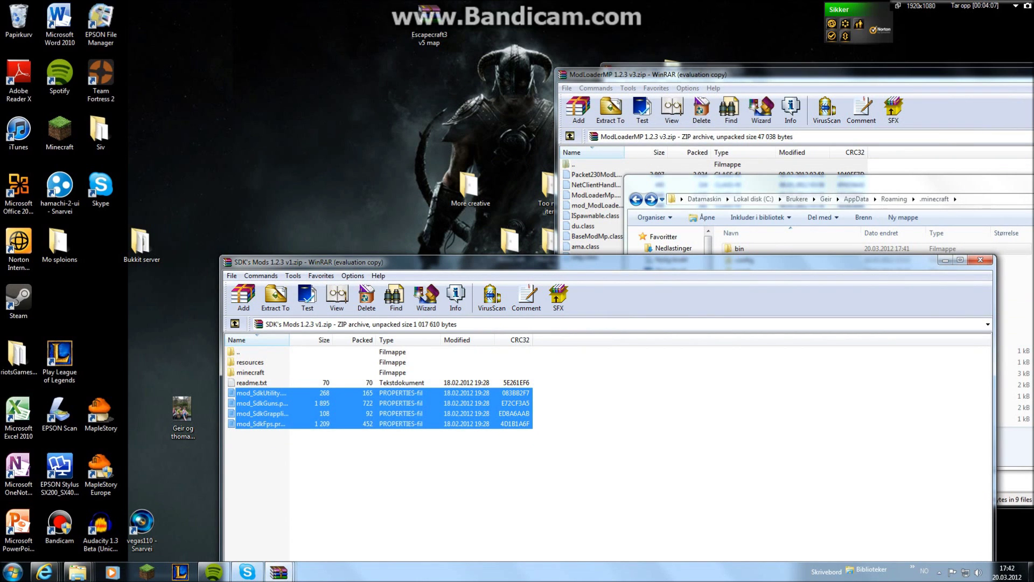
{"action": "left_click_drag", "start_coordinate": [694, 263], "coordinate": [754, 324]}
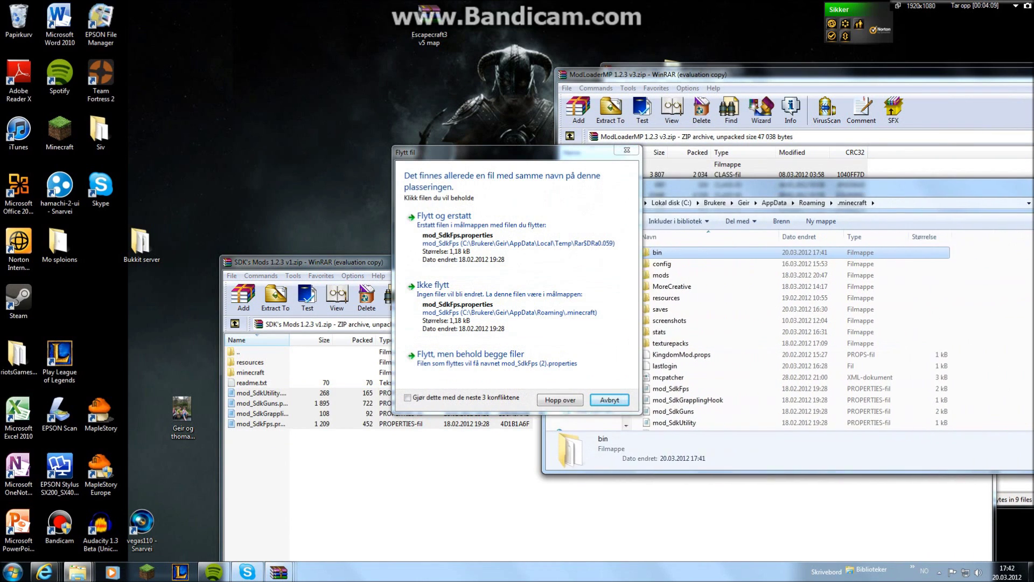
{"action": "left_click", "coordinate": [444, 216]}
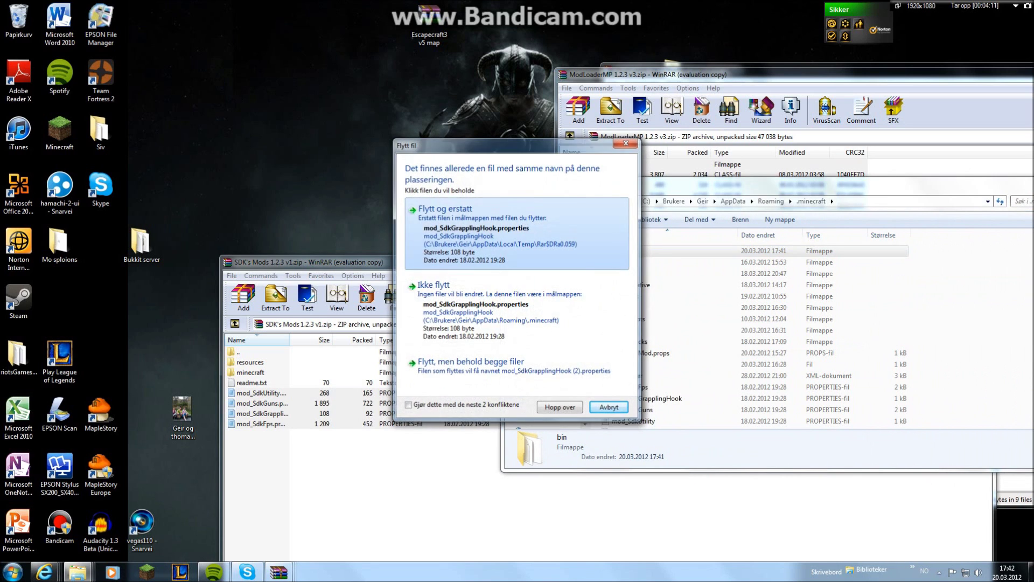
{"action": "left_click", "coordinate": [444, 216]}
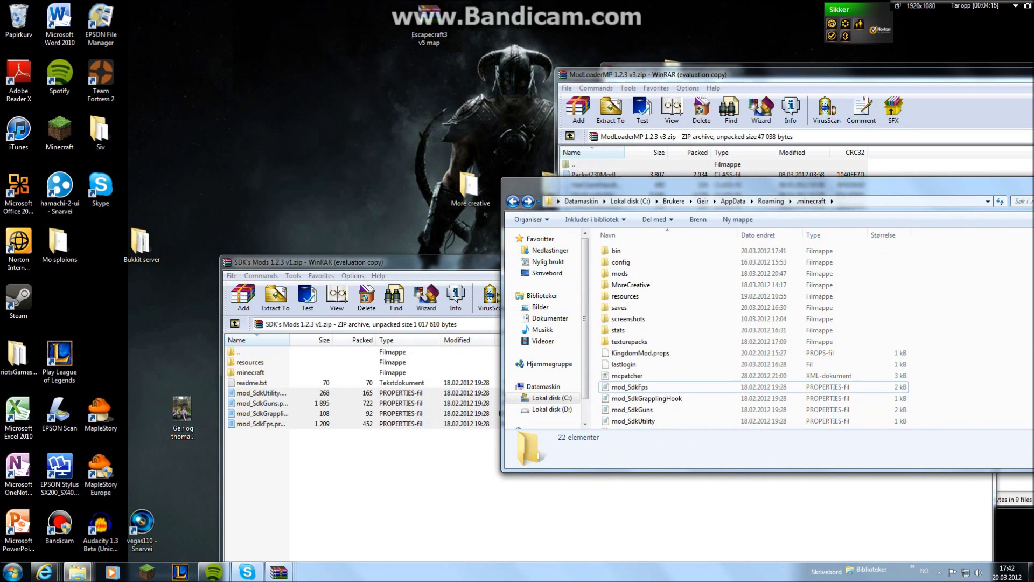
{"action": "left_click", "coordinate": [251, 362]}
Step: Merge resources into .minecraft, replacing ak.ogg and every other conflicting sound file
{"action": "left_click_drag", "start_coordinate": [250, 362], "coordinate": [700, 245]}
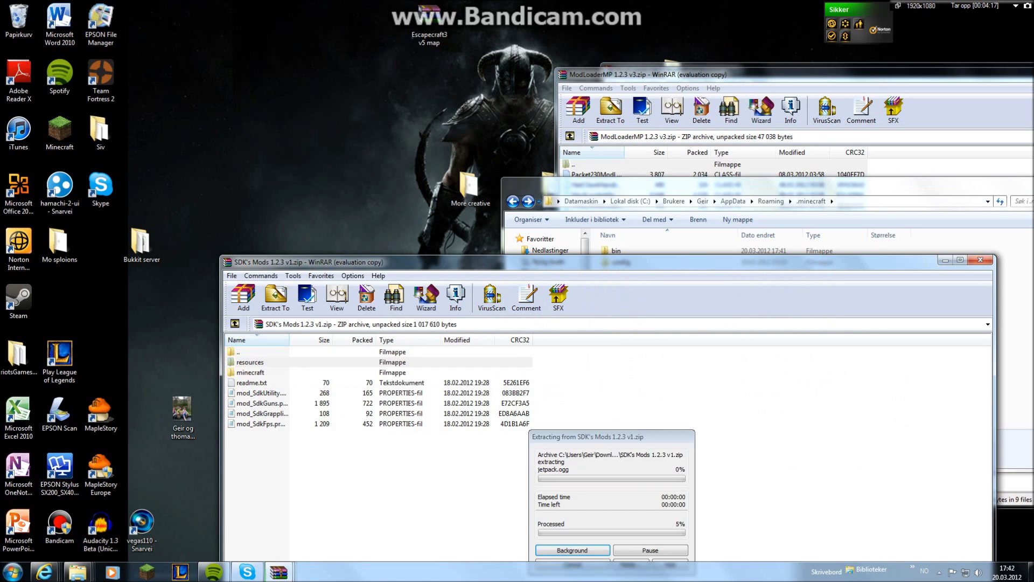
{"action": "key", "text": "Return"}
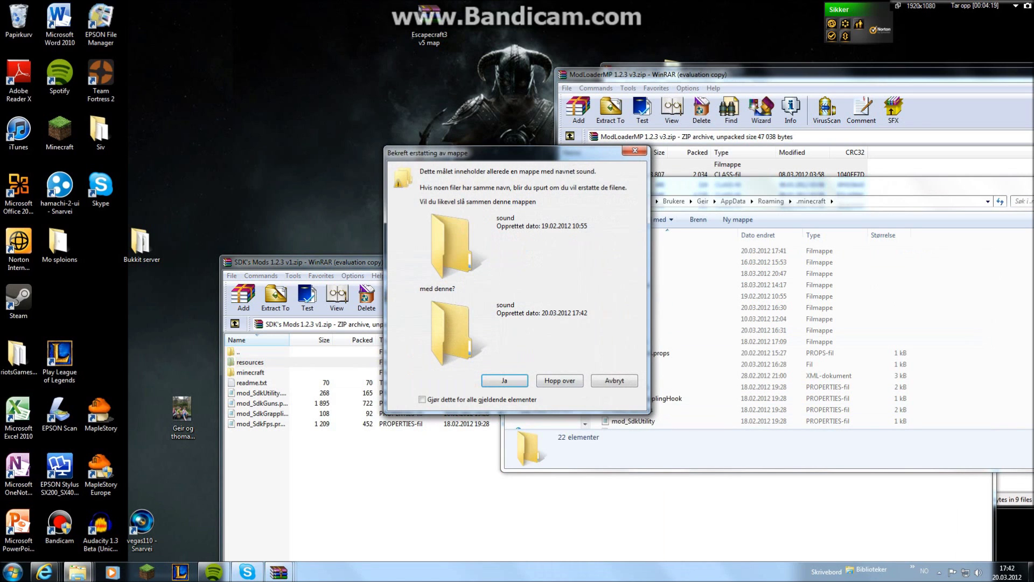
{"action": "key", "text": "Return"}
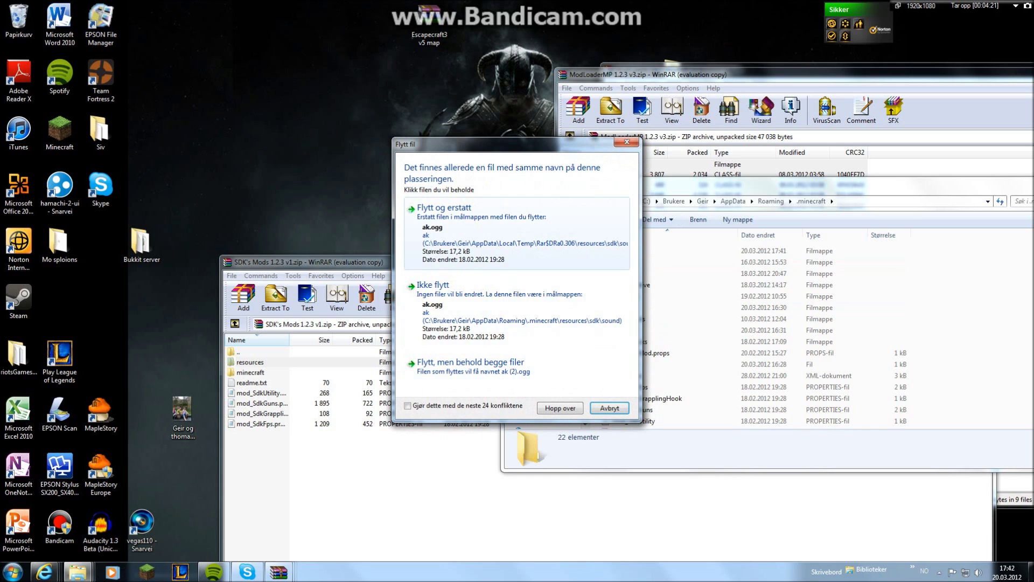
{"action": "key", "text": "Return"}
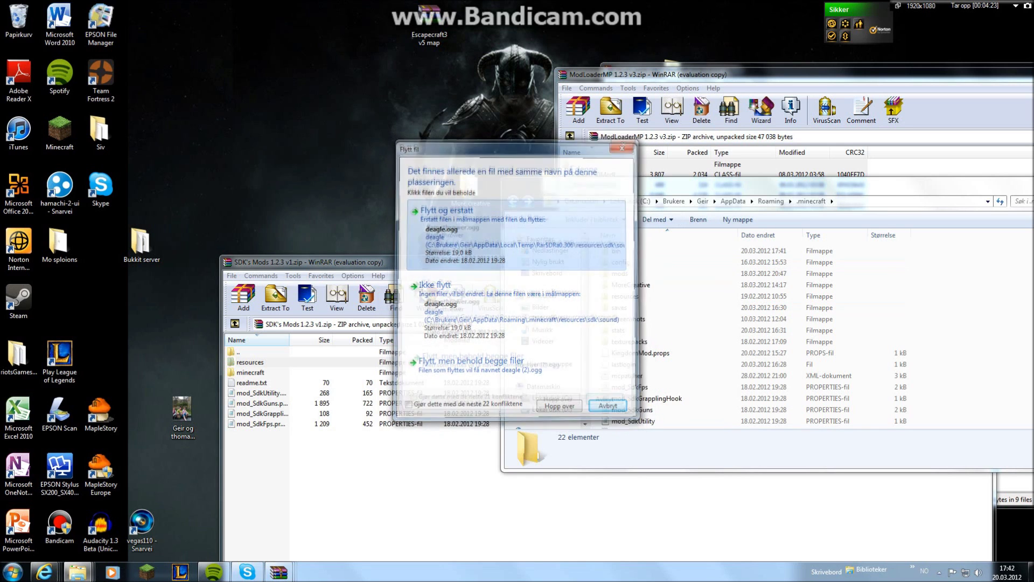
{"action": "key", "text": "Return"}
{"action": "key", "text": "Return"}
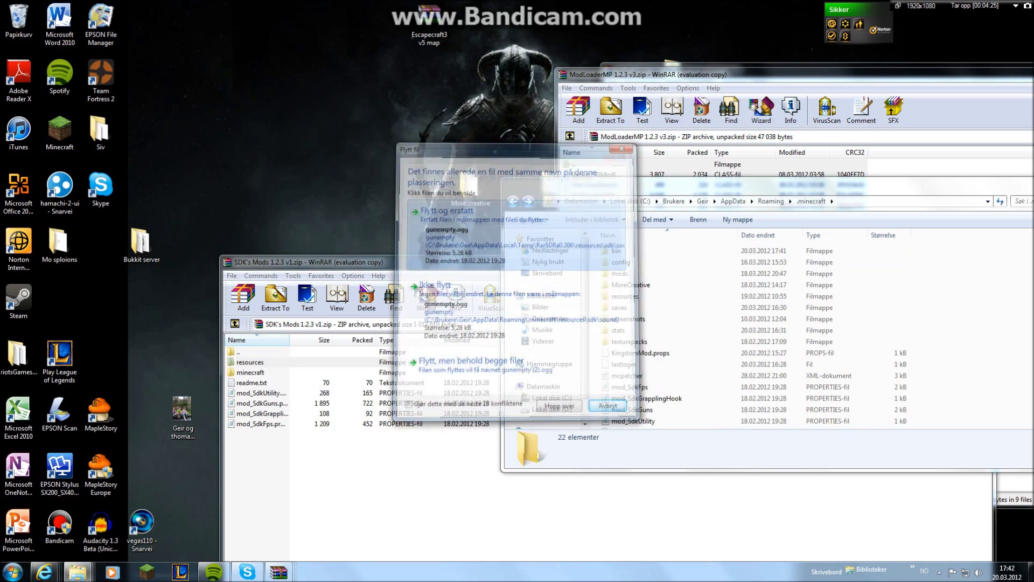
{"action": "key", "text": "Return"}
{"action": "key", "text": "Return"}
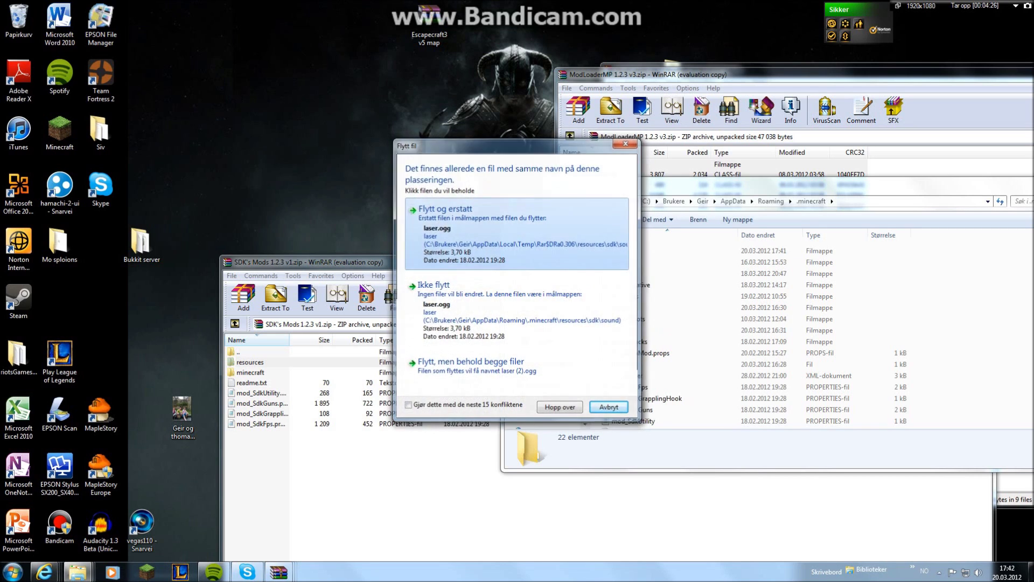
{"action": "key", "text": "Return"}
{"action": "key", "text": "Return"}
{"action": "key", "text": "Return"}
{"action": "key", "text": "Return"}
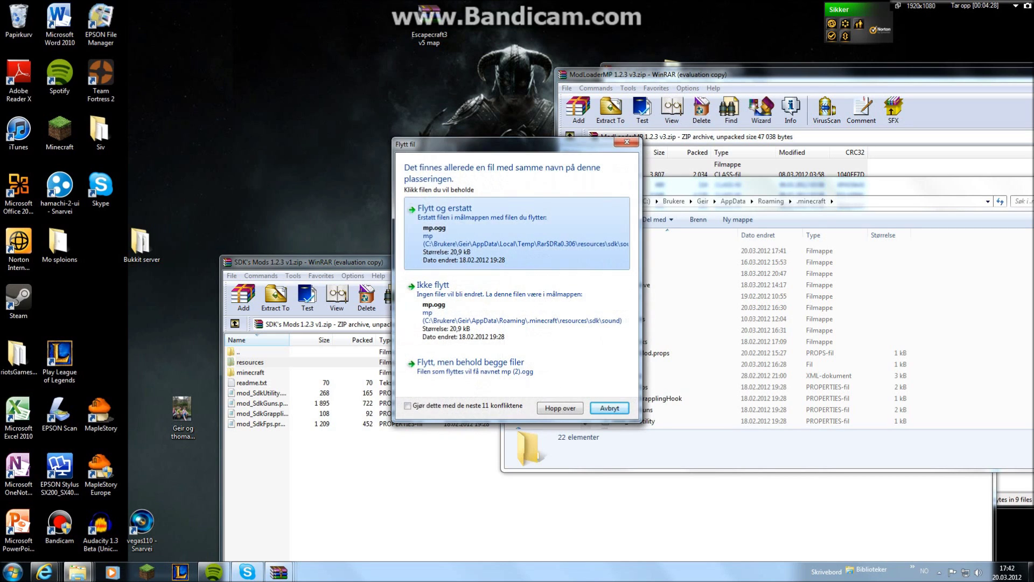
{"action": "key", "text": "Return"}
{"action": "key", "text": "Return"}
{"action": "key", "text": "Return"}
{"action": "key", "text": "Return"}
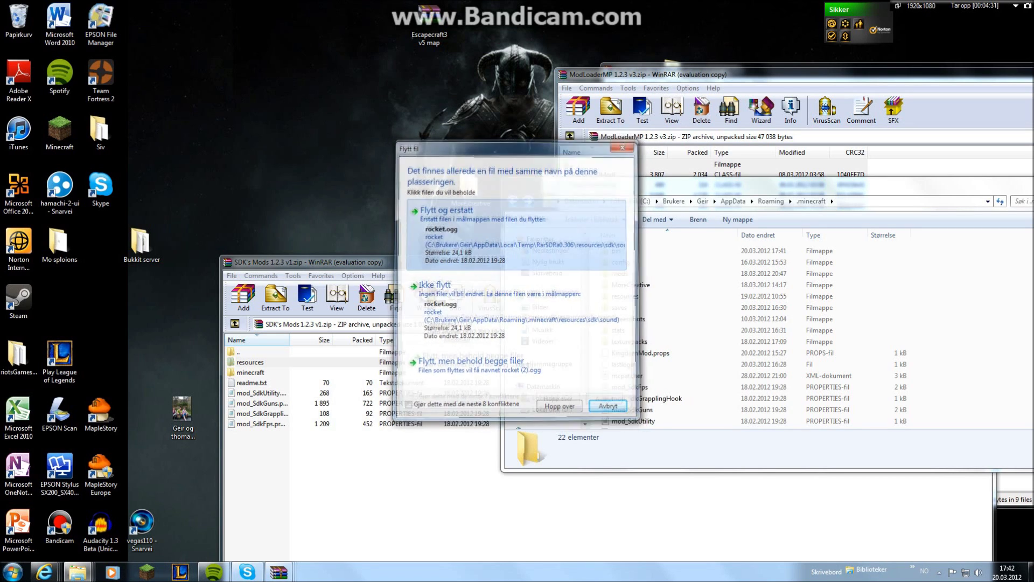
{"action": "key", "text": "Return"}
{"action": "key", "text": "Return"}
{"action": "key", "text": "Return"}
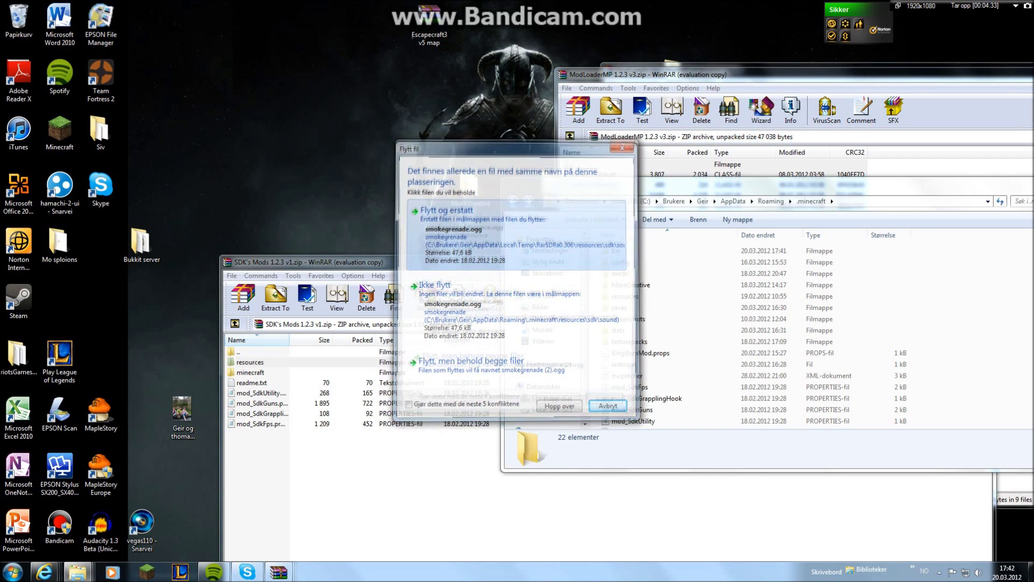
{"action": "key", "text": "Return"}
{"action": "key", "text": "Return"}
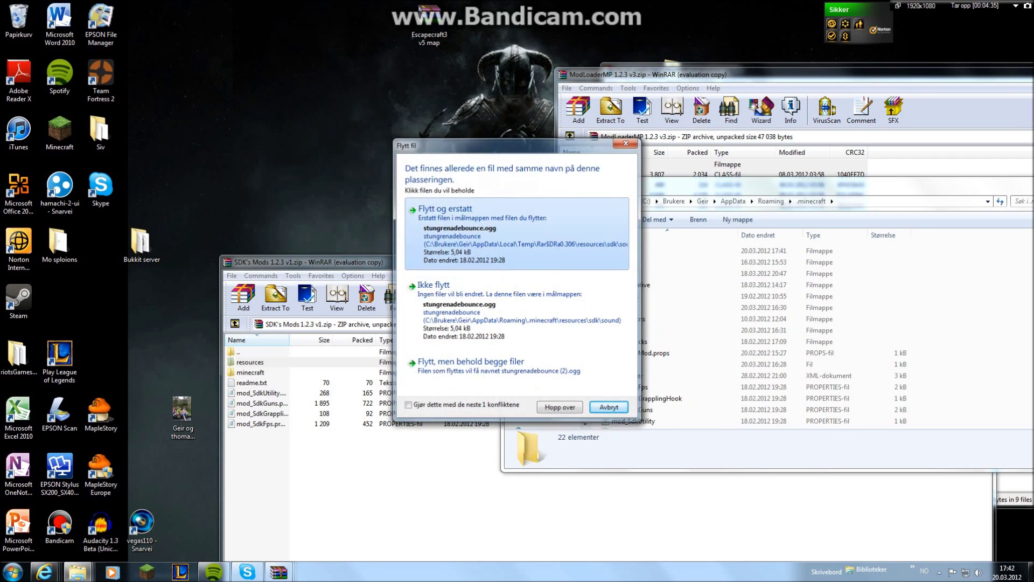
{"action": "key", "text": "Return"}
{"action": "key", "text": "Return"}
{"action": "key", "text": "Return"}
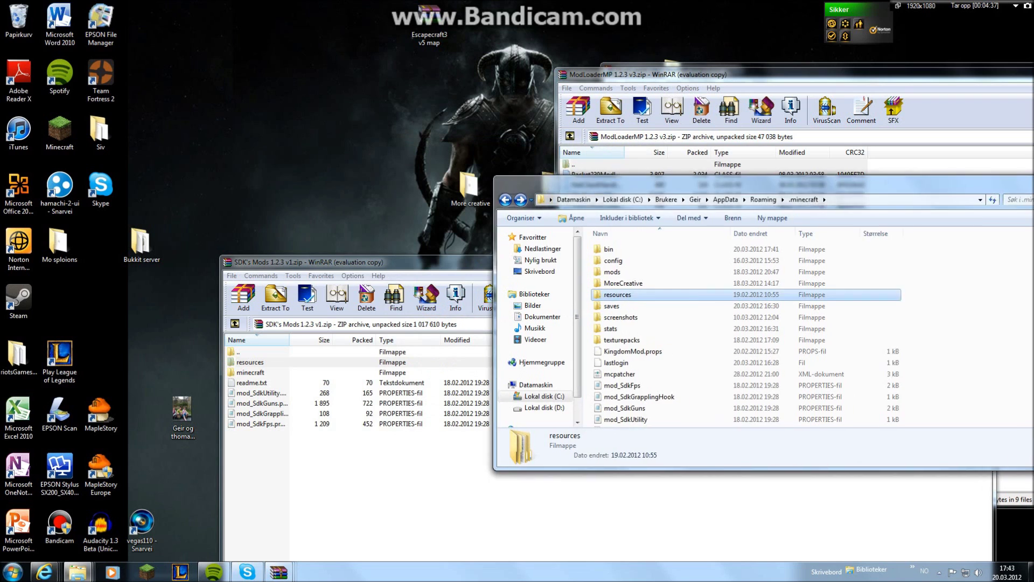
{"action": "left_click_drag", "start_coordinate": [754, 185], "coordinate": [576, 173]}
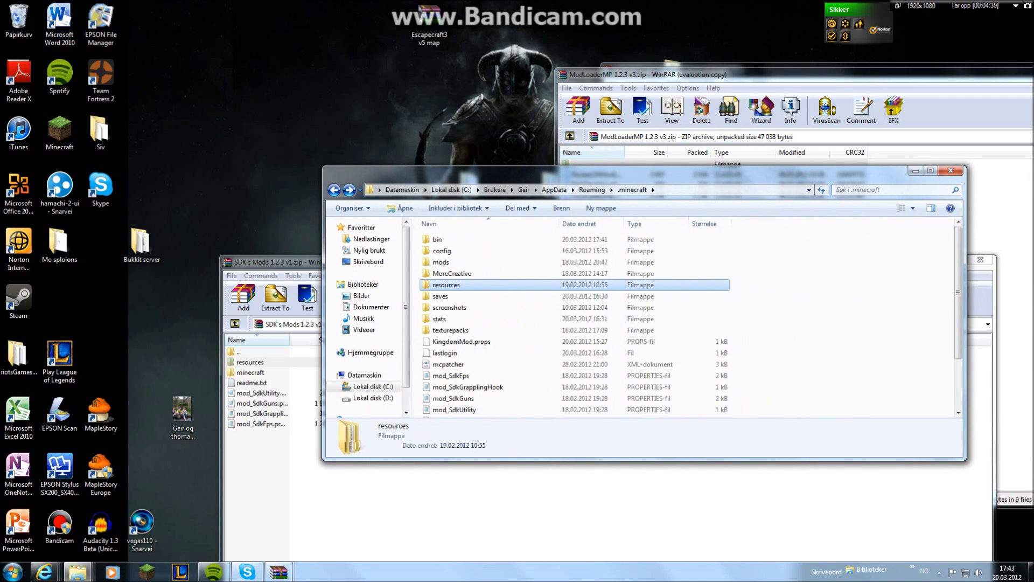
Step: Close the .minecraft window, minimize WinRAR and load the sdk world in Minecraft
{"action": "key", "text": "alt+F4"}
{"action": "left_click", "coordinate": [945, 259]}
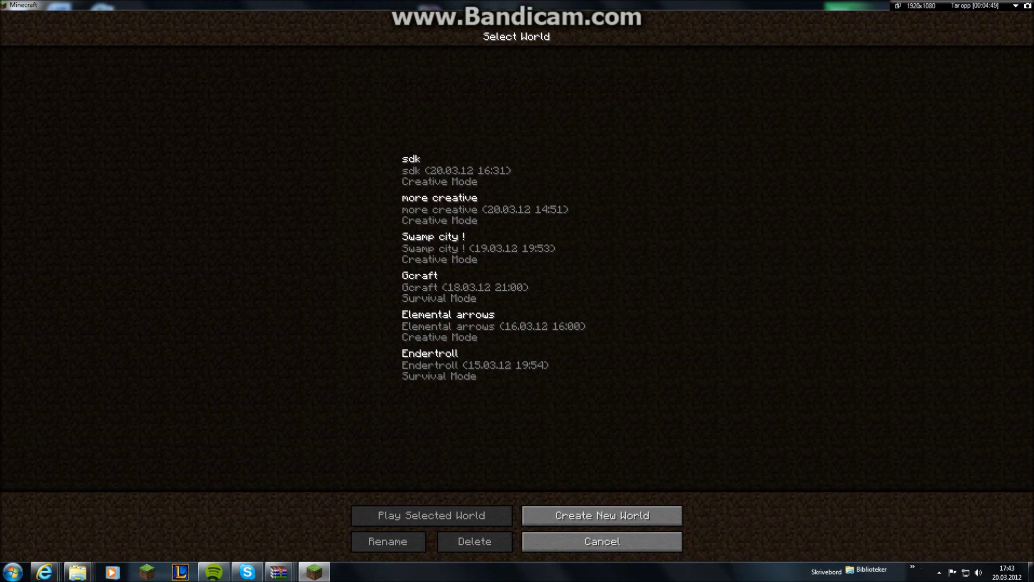
{"action": "left_click", "coordinate": [517, 170]}
{"action": "left_click", "coordinate": [431, 515]}
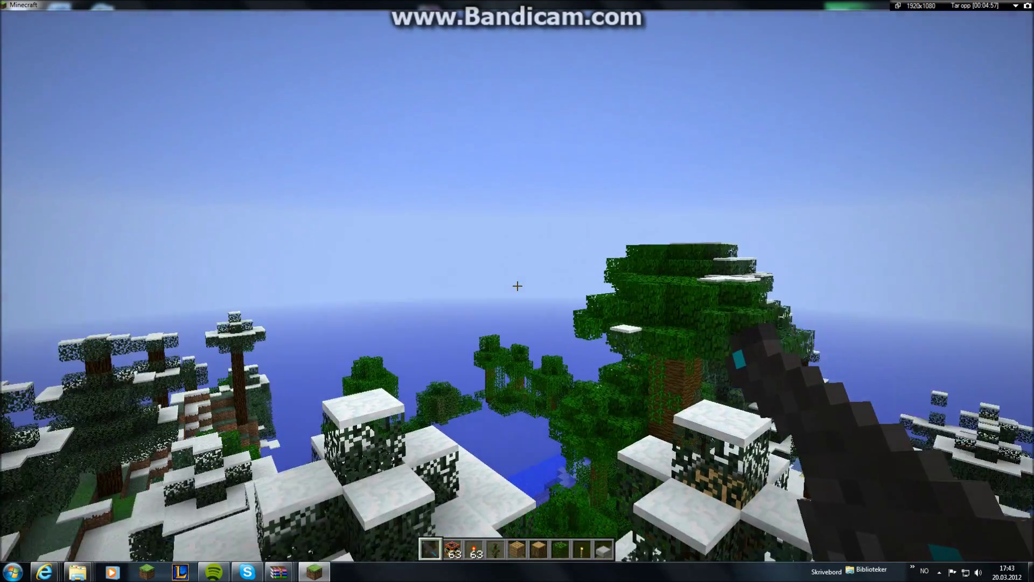
Step: Place TNT on the snow, ignite it with a redstone torch, then save and quit
{"action": "key", "text": "e"}
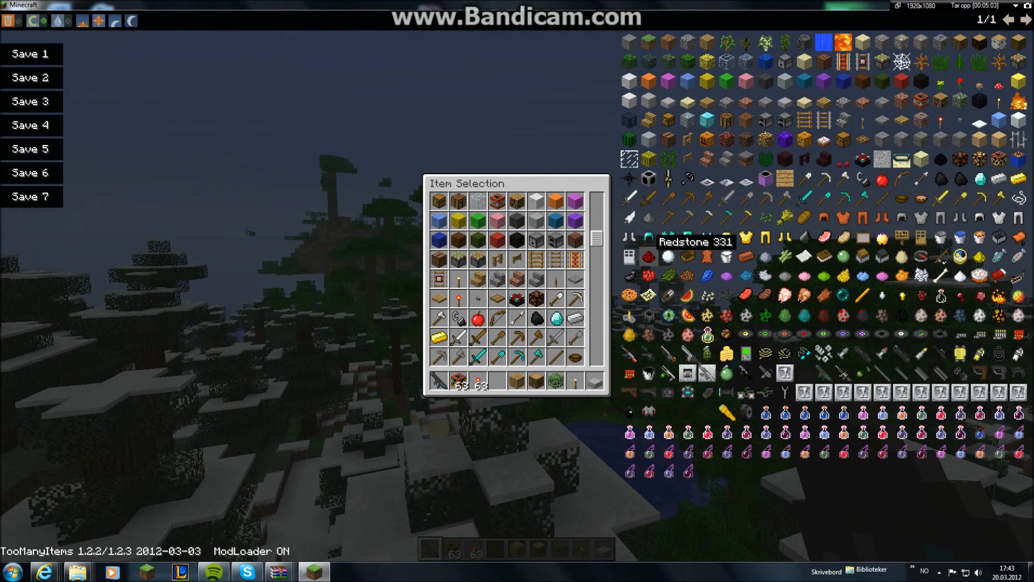
{"action": "key", "text": "e"}
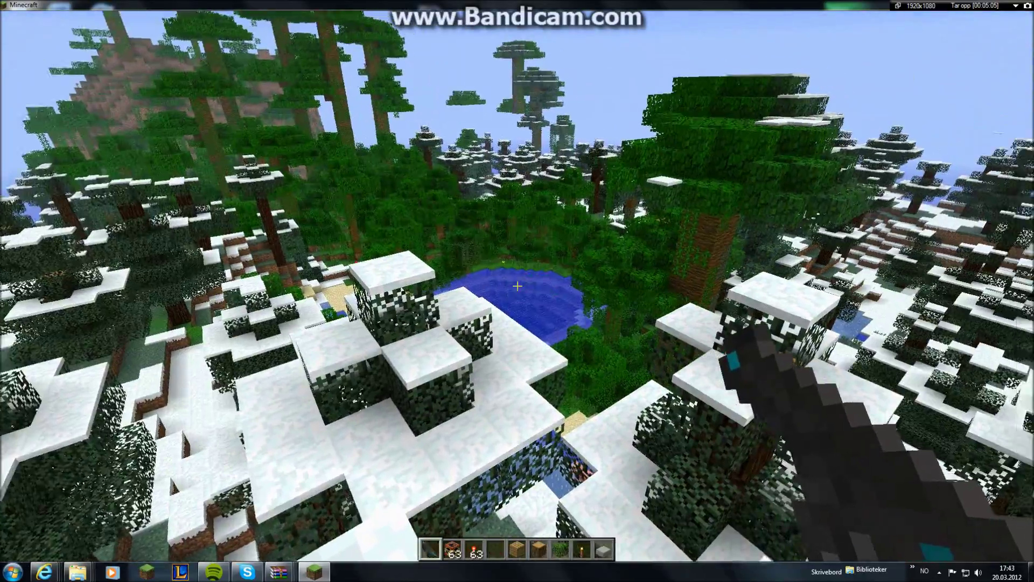
{"action": "key", "text": "2"}
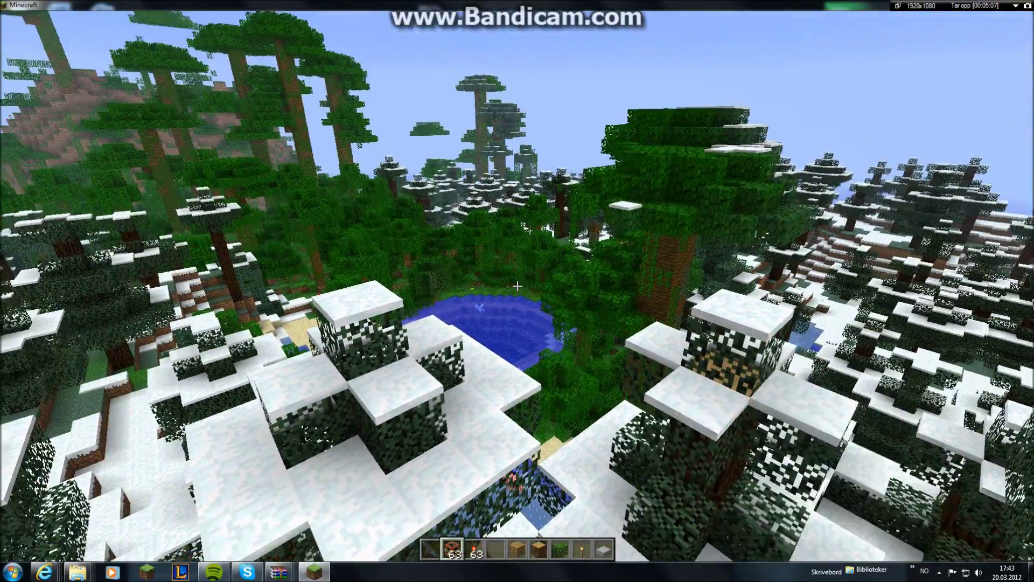
{"action": "key", "text": "shift"}
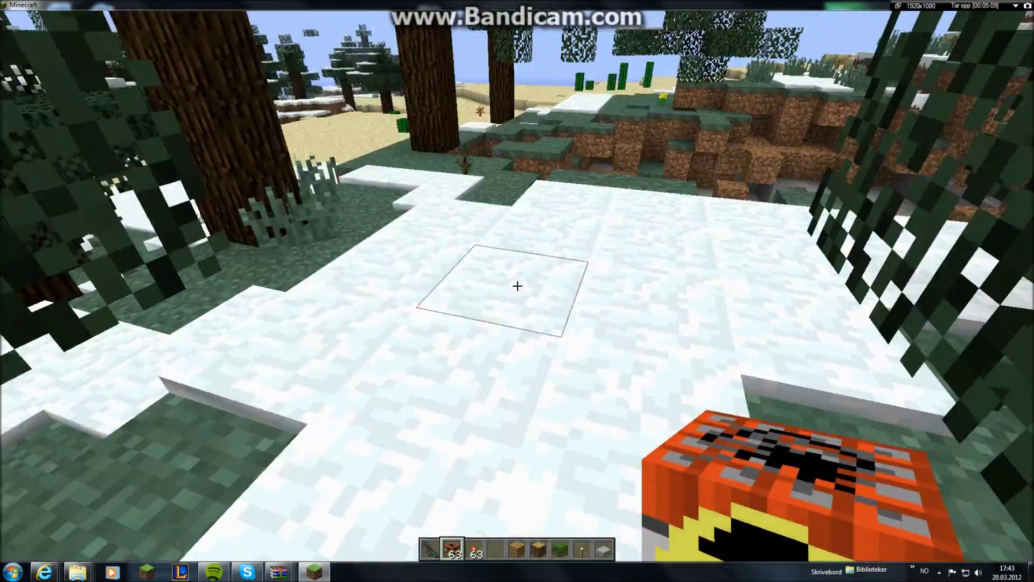
{"action": "right_click", "coordinate": [517, 285]}
{"action": "key", "text": "3"}
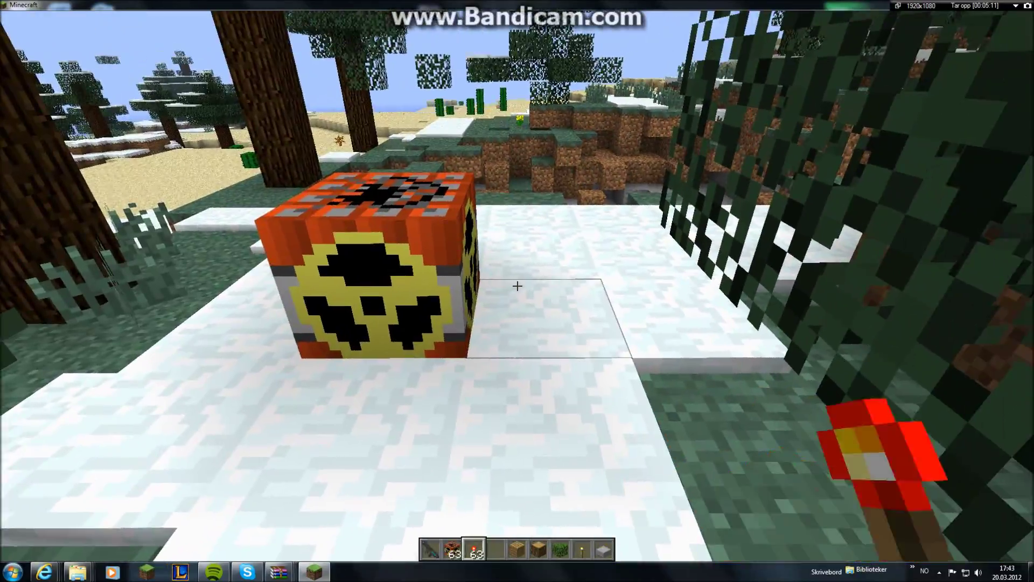
{"action": "right_click", "coordinate": [517, 286]}
{"action": "key", "text": "space"}
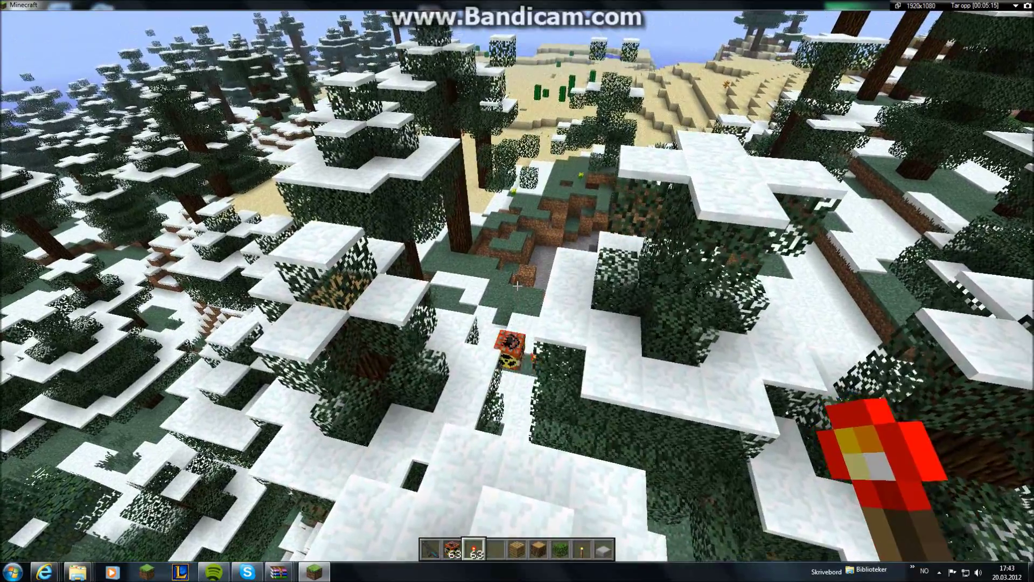
{"action": "key", "text": "Escape"}
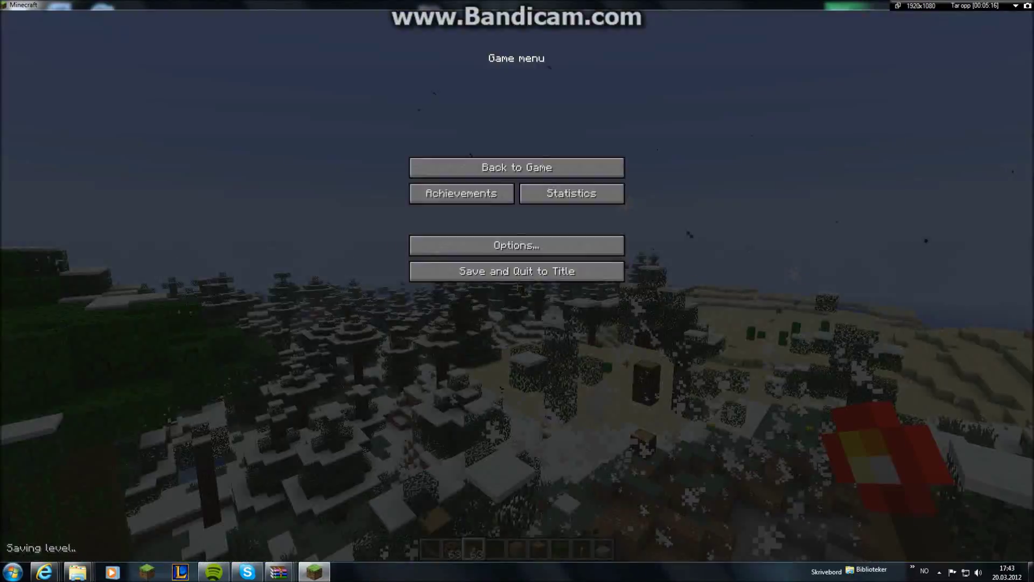
{"action": "left_click", "coordinate": [517, 270]}
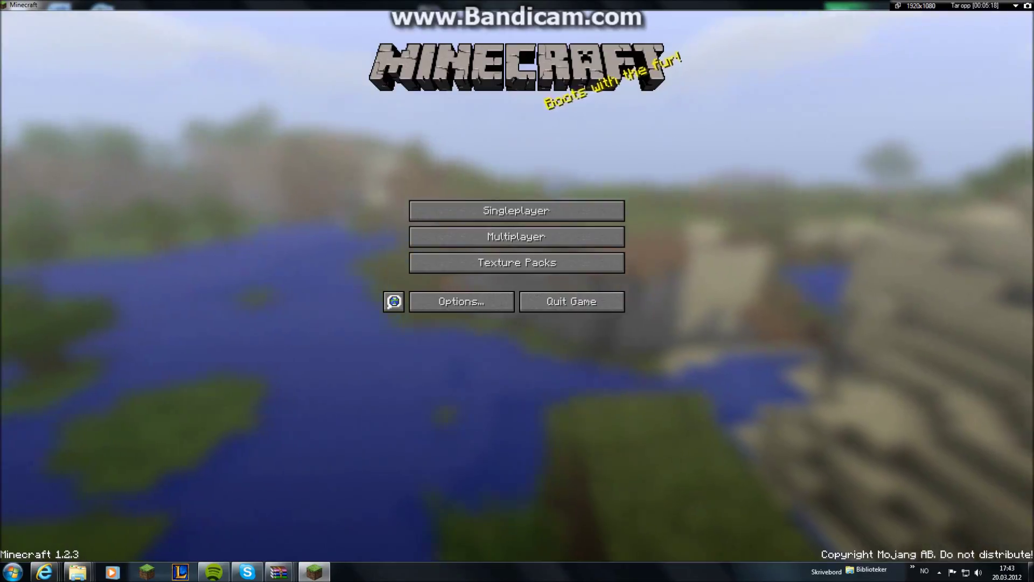
Step: Exit fullscreen and close Minecraft, then move aside and minimize the archive windows
{"action": "key", "text": "F11"}
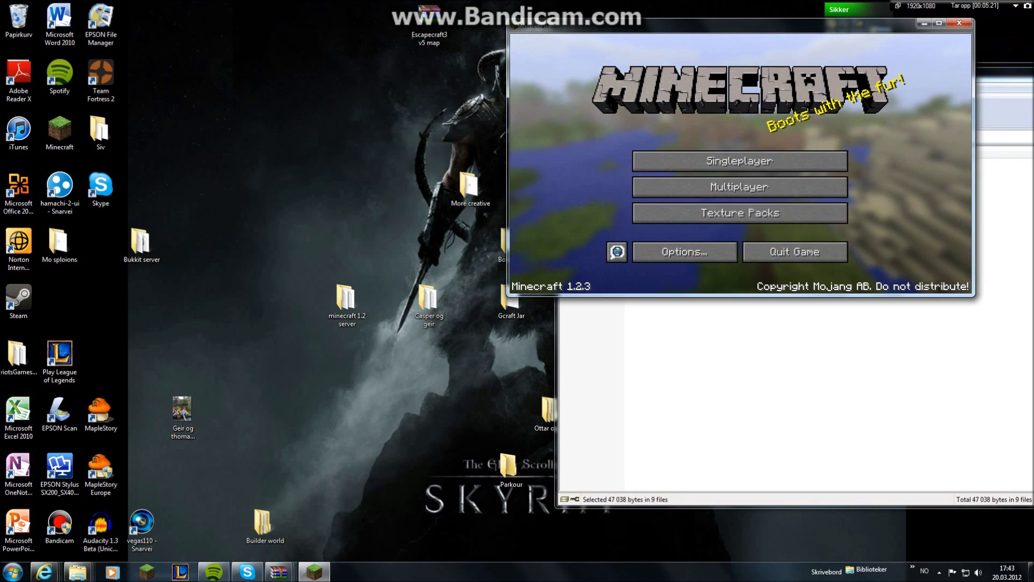
{"action": "key", "text": "alt+F4"}
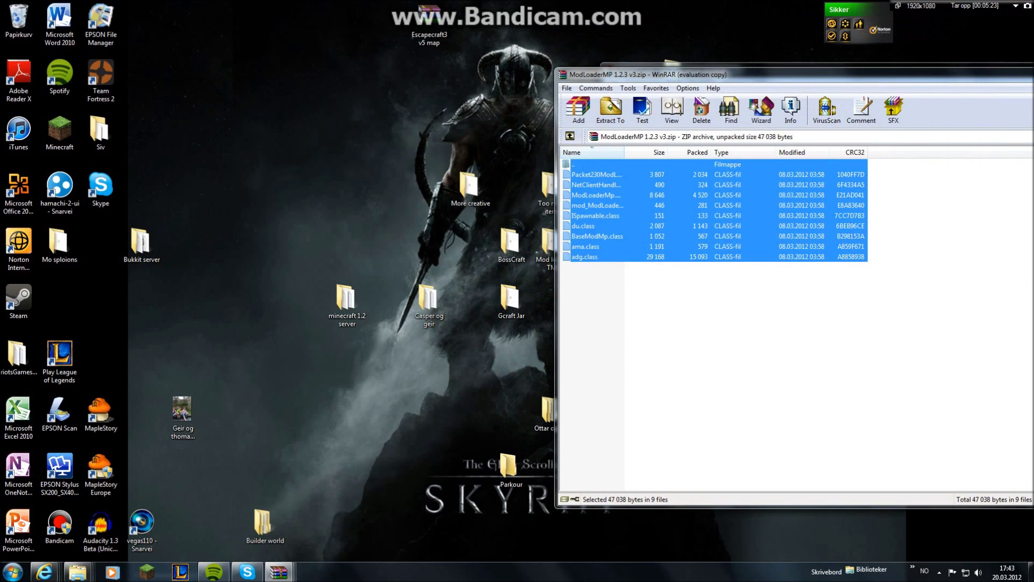
{"action": "left_click_drag", "start_coordinate": [700, 75], "coordinate": [314, 79]}
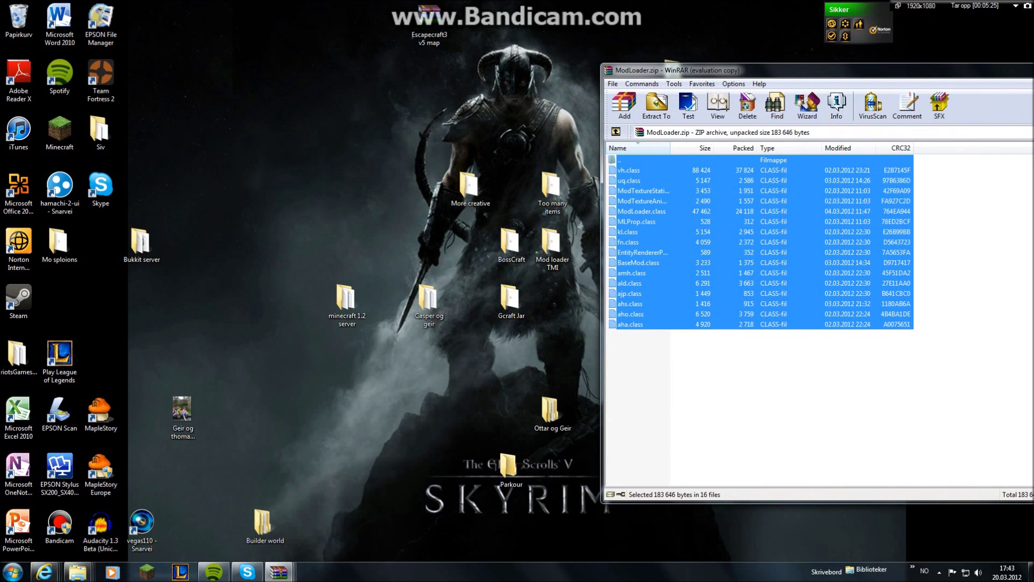
{"action": "left_click_drag", "start_coordinate": [727, 70], "coordinate": [525, 92]}
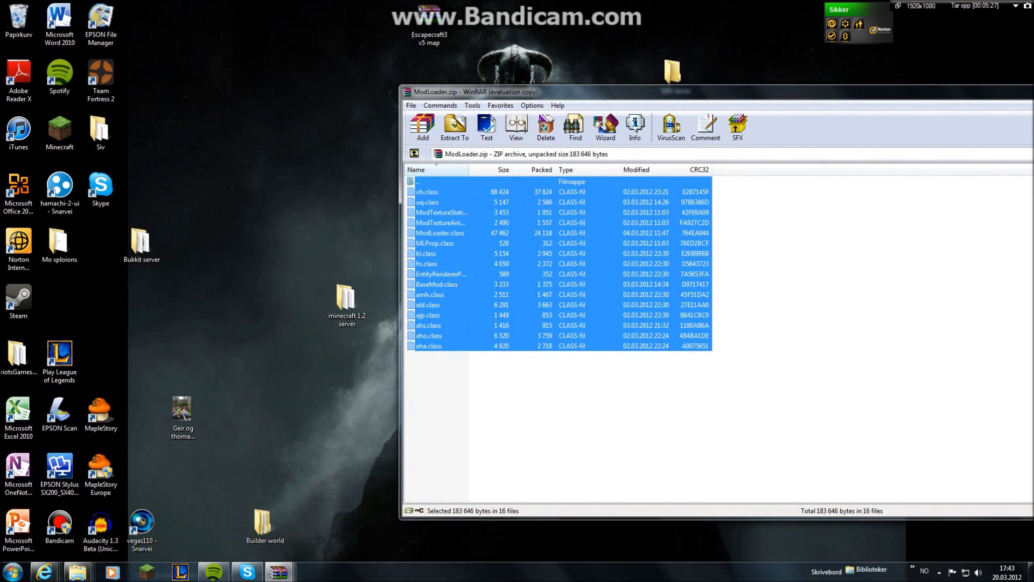
{"action": "left_click", "coordinate": [981, 87]}
Step: Run minecraft_server.jar from the SDK server folder once, then stop it
{"action": "double_click", "coordinate": [672, 73]}
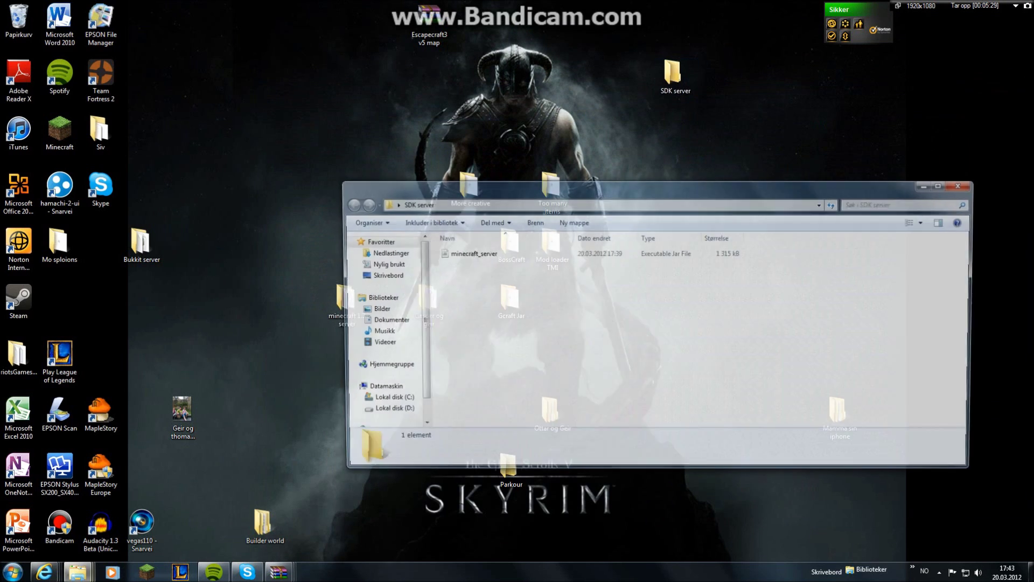
{"action": "left_click", "coordinate": [469, 252]}
{"action": "type", "text": "Stopp"}
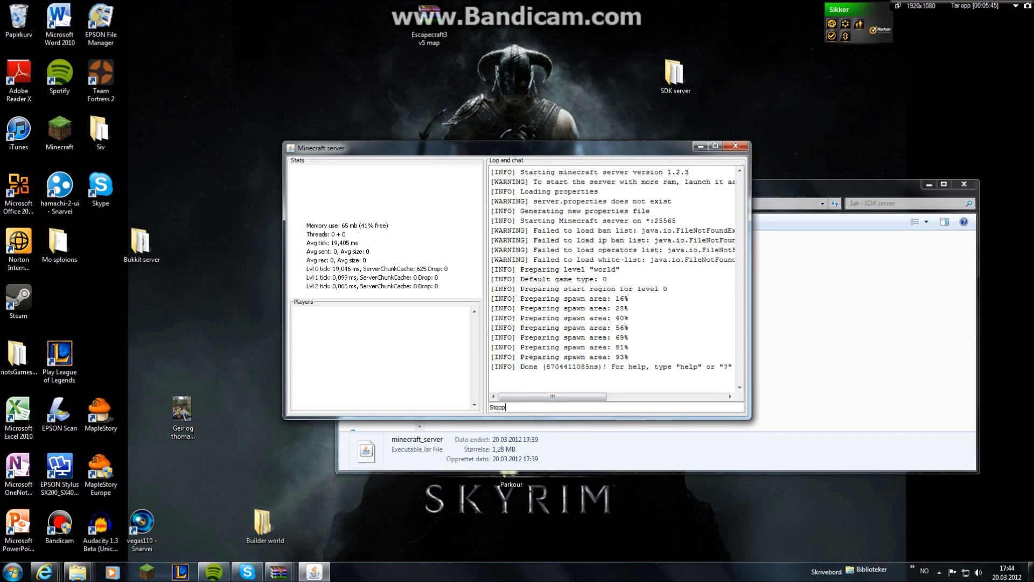
{"action": "key", "text": "Return"}
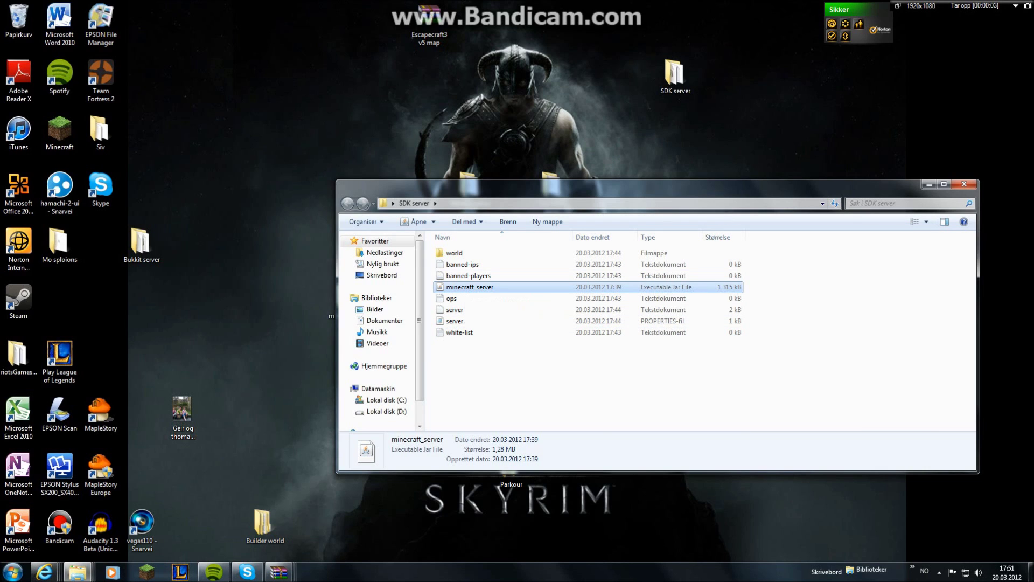
{"action": "right_click", "coordinate": [465, 287]}
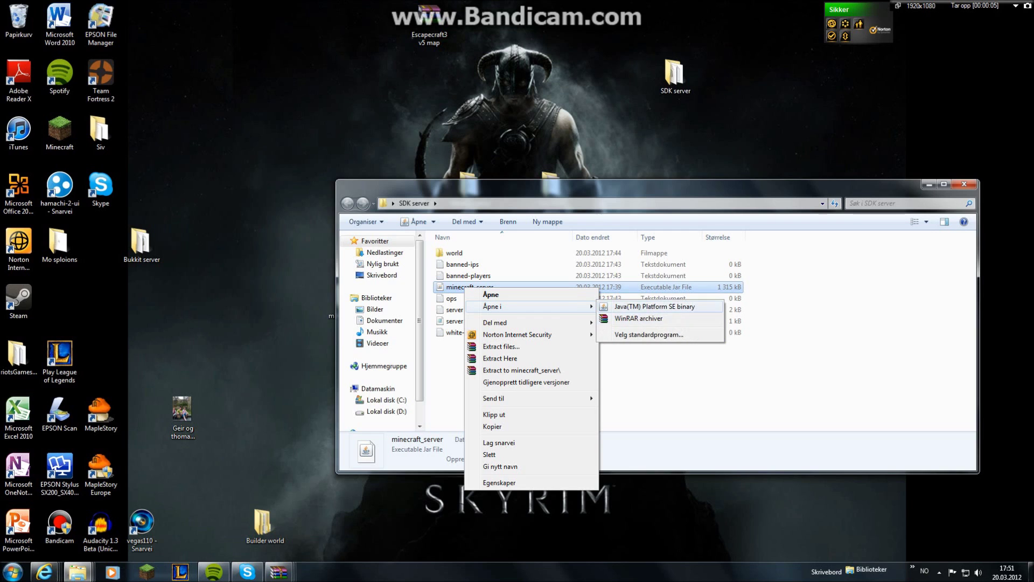
Step: Open minecraft_server.jar in WinRAR and place the ModLoaderMP Server archive beside it
{"action": "left_click", "coordinate": [638, 319]}
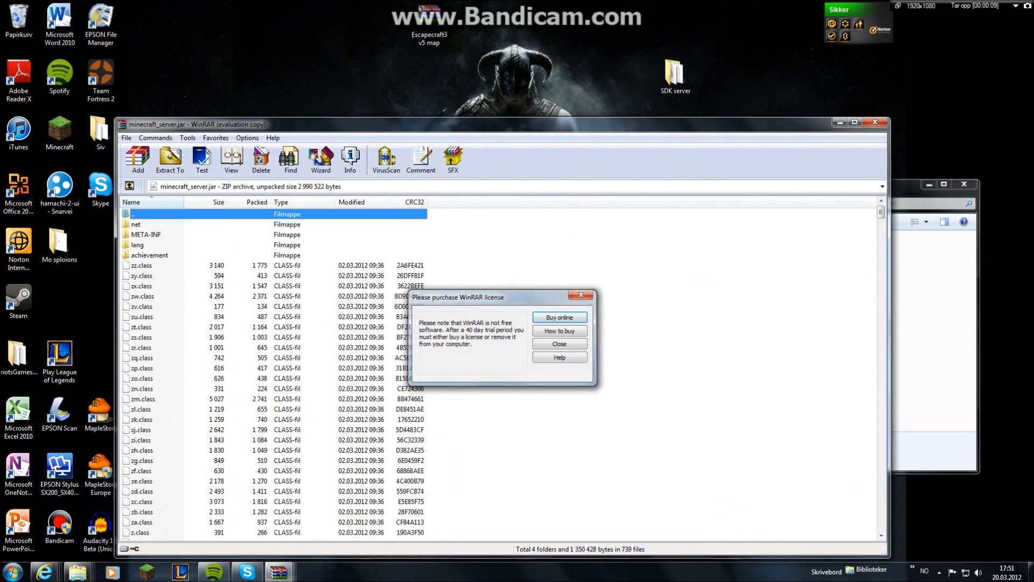
{"action": "left_click", "coordinate": [582, 294]}
{"action": "mouse_move", "coordinate": [279, 572]}
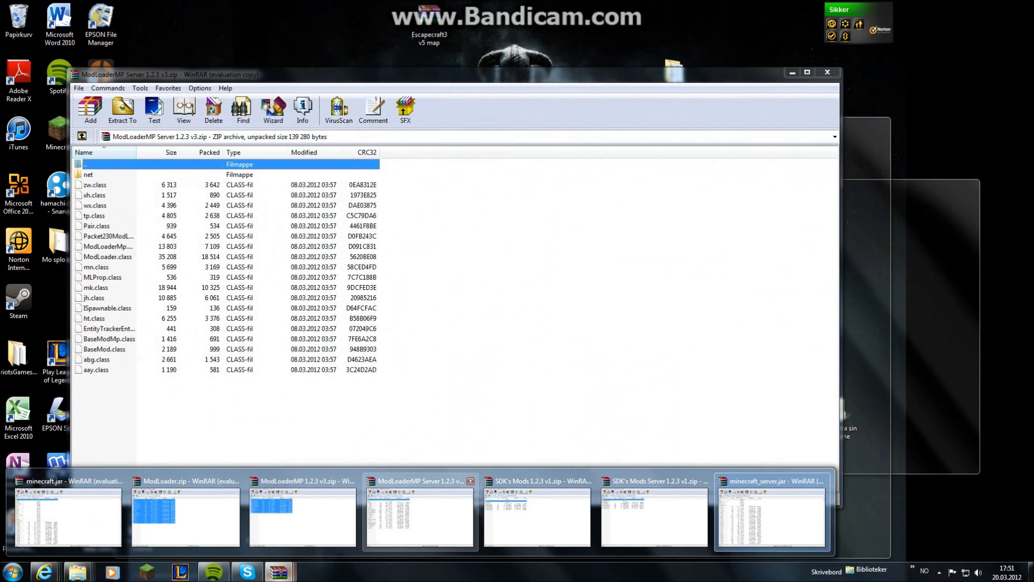
{"action": "left_click", "coordinate": [420, 517]}
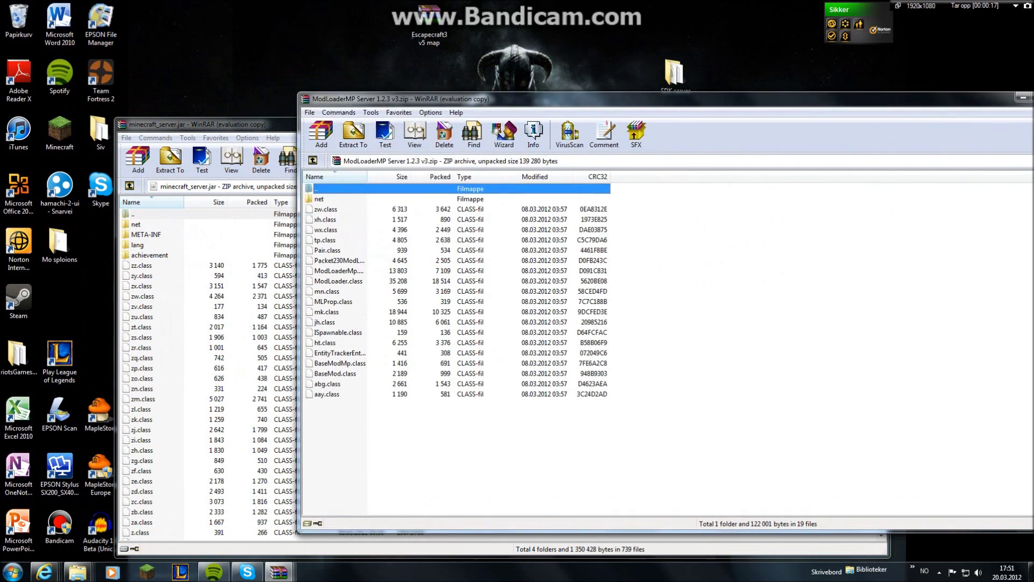
{"action": "left_click_drag", "start_coordinate": [404, 99], "coordinate": [657, 102]}
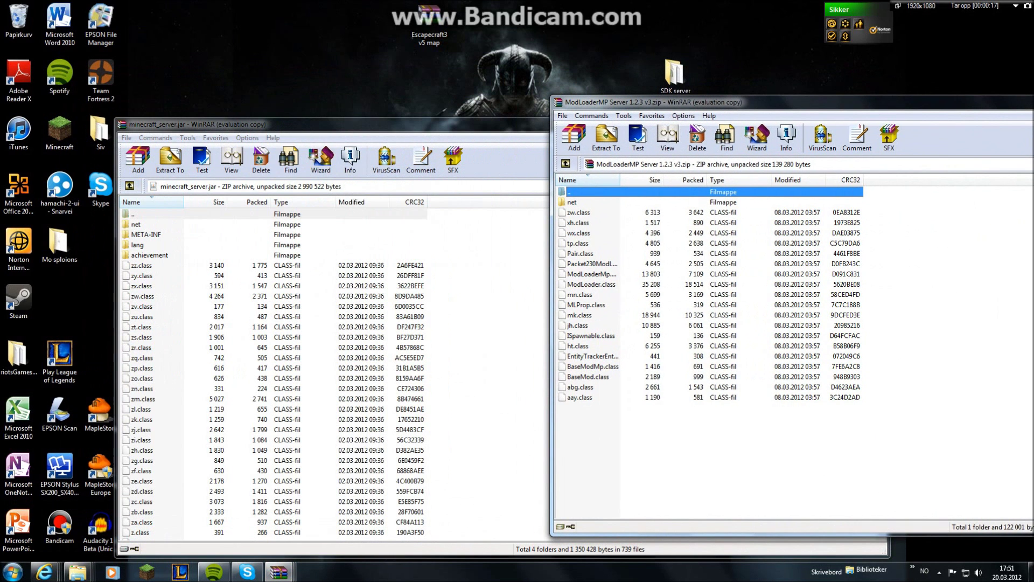
Step: Add all ModLoaderMP Server files into minecraft_server.jar, then close the jar archive
{"action": "left_click_drag", "start_coordinate": [624, 452], "coordinate": [587, 193]}
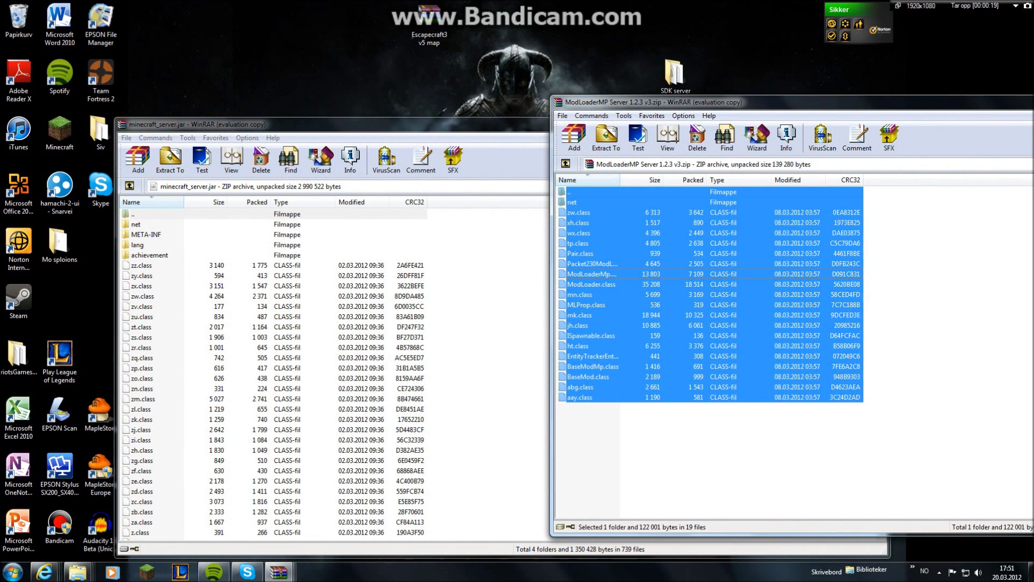
{"action": "left_click_drag", "start_coordinate": [587, 269], "coordinate": [323, 323]}
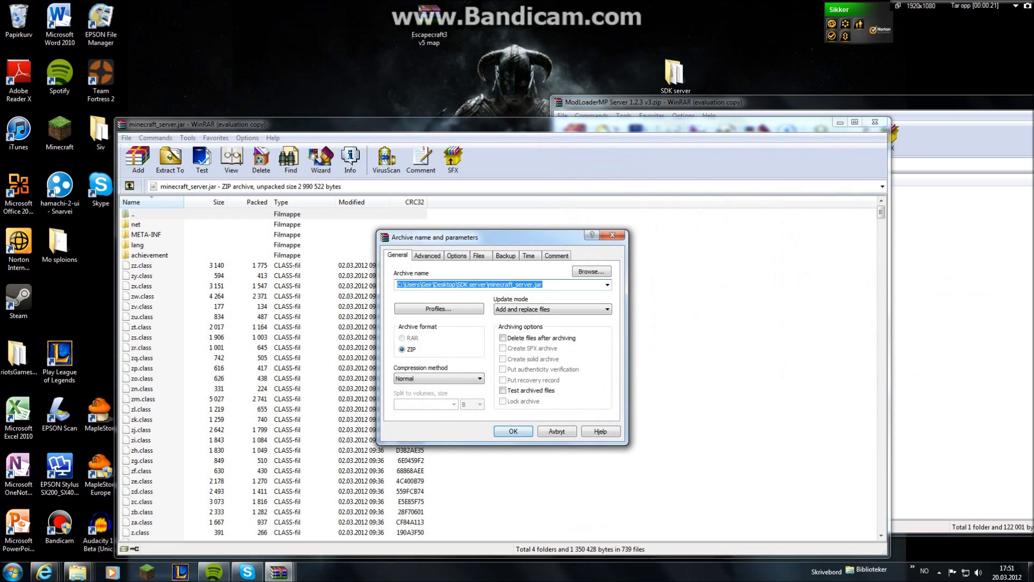
{"action": "key", "text": "Return"}
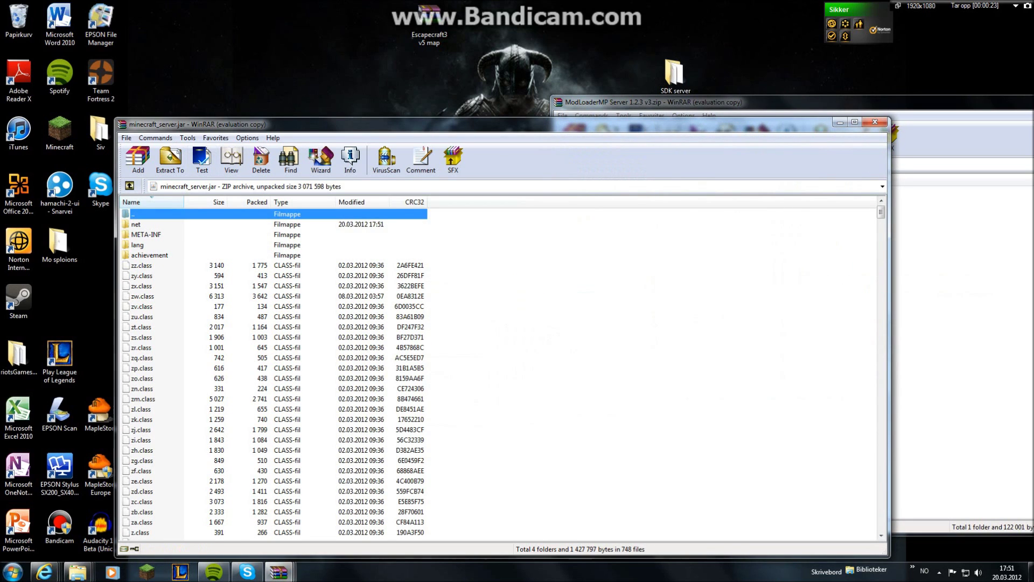
{"action": "left_click", "coordinate": [279, 572]}
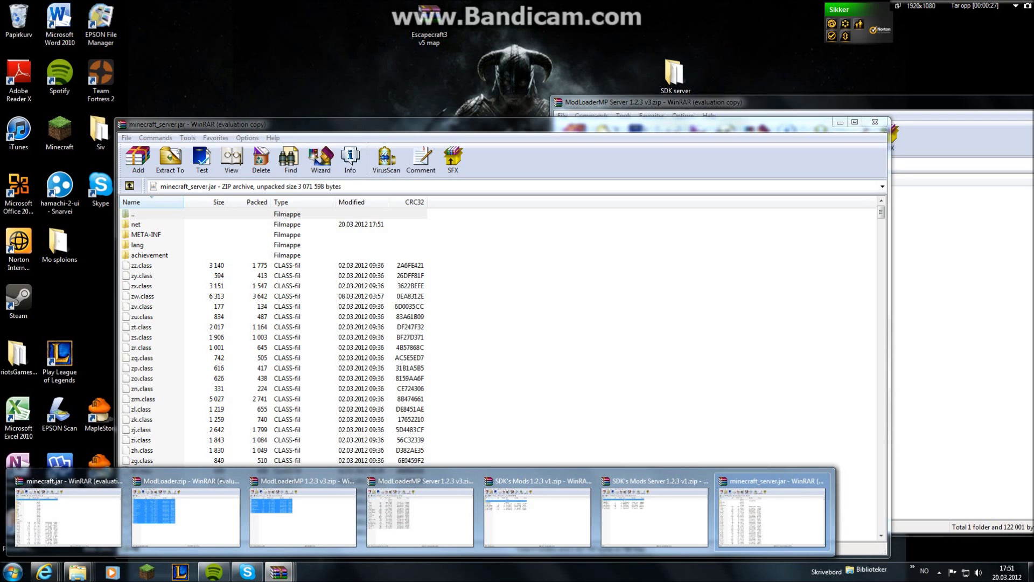
{"action": "left_click", "coordinate": [823, 481]}
{"action": "left_click", "coordinate": [468, 287]}
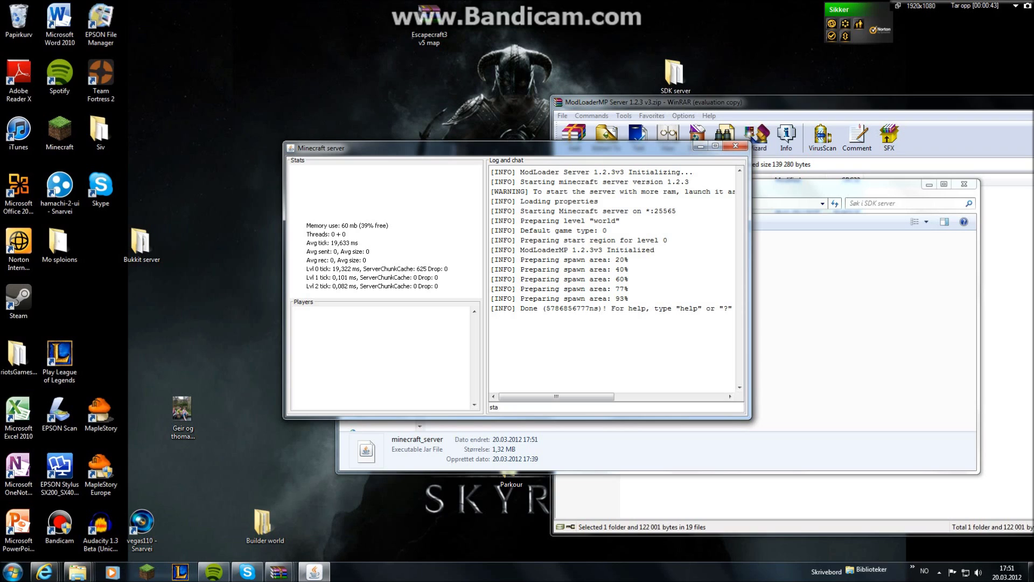
Step: Stop the ModLoaderMP-patched server with the stop command once it finishes loading
{"action": "type", "text": "p"}
{"action": "key", "text": "Return"}
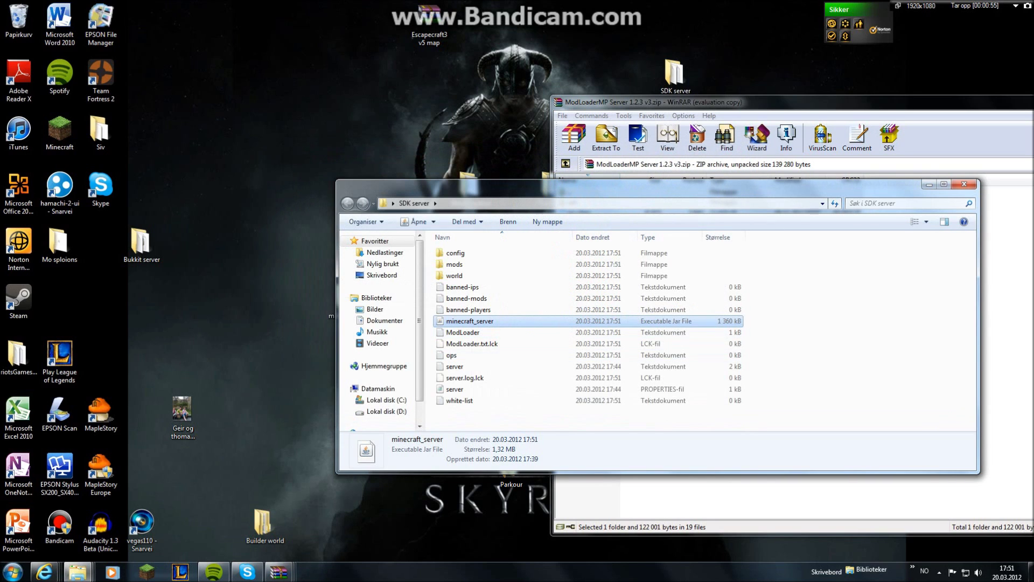
{"action": "right_click", "coordinate": [467, 321]}
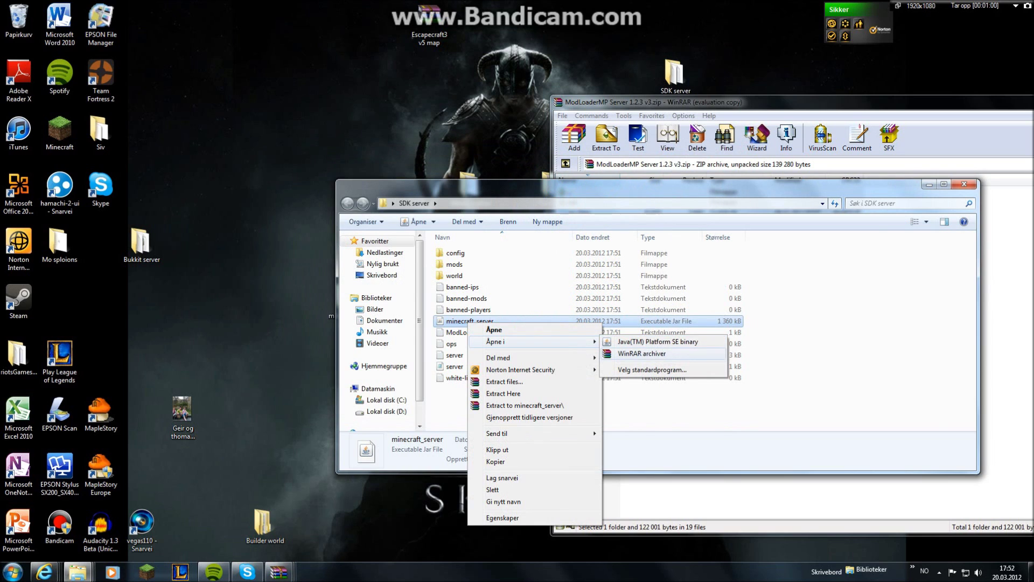
Step: Open minecraft_server.jar in WinRAR and set aside the client SDK's Mods archive
{"action": "left_click", "coordinate": [641, 353]}
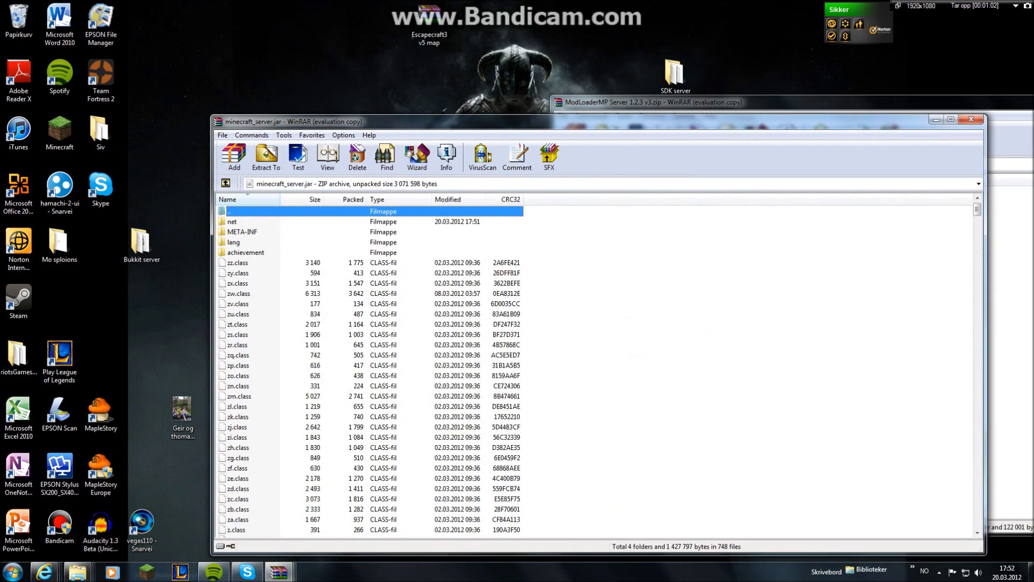
{"action": "key", "text": "Escape"}
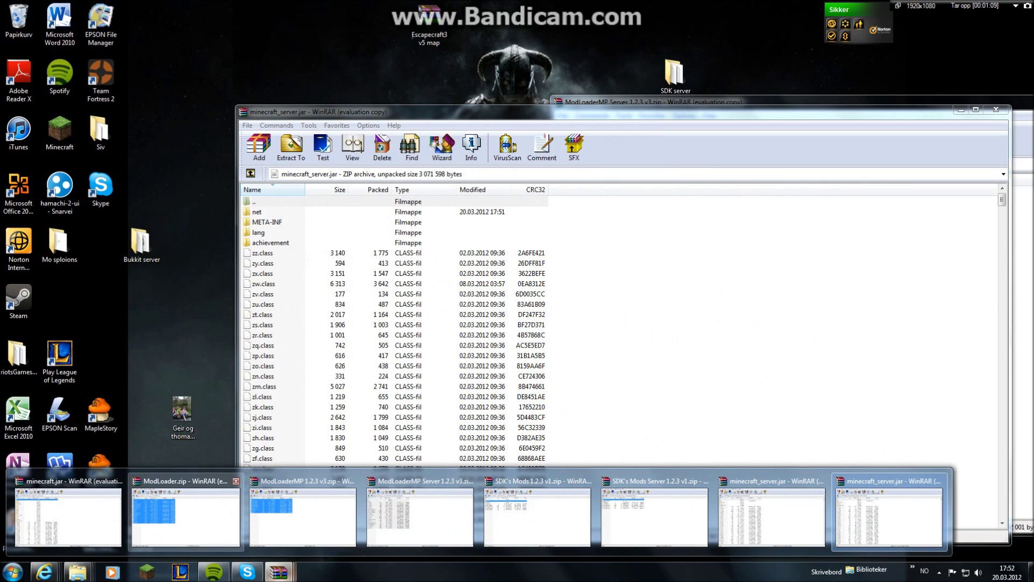
{"action": "left_click", "coordinate": [537, 514]}
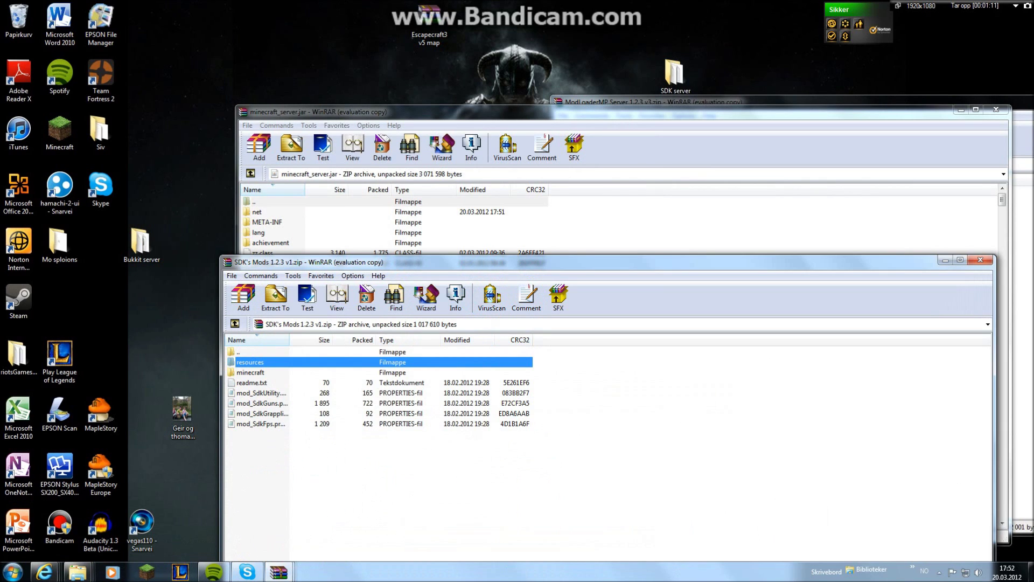
{"action": "key", "text": "Down"}
{"action": "key", "text": "Return"}
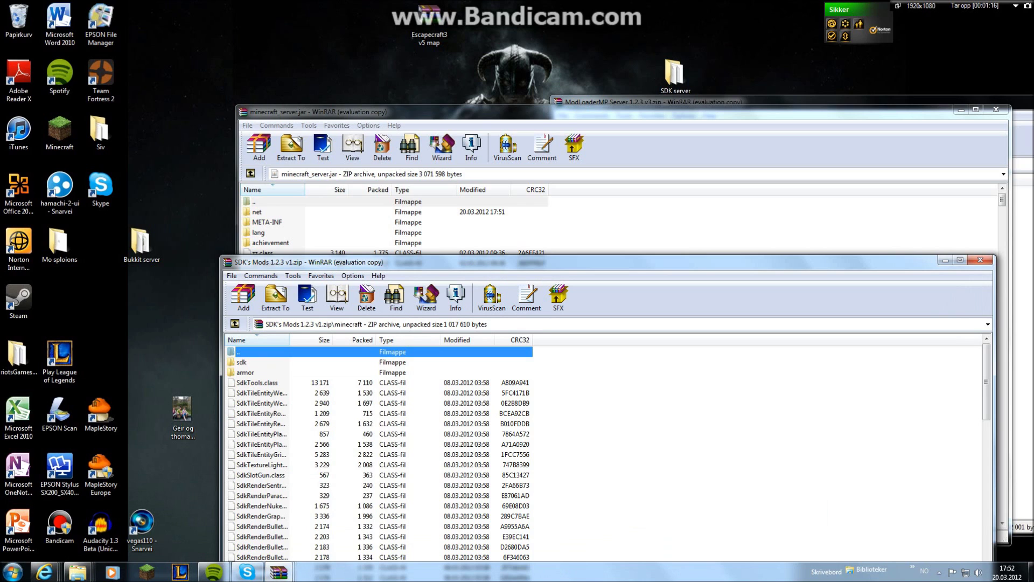
{"action": "left_click", "coordinate": [945, 260]}
{"action": "mouse_move", "coordinate": [279, 572]}
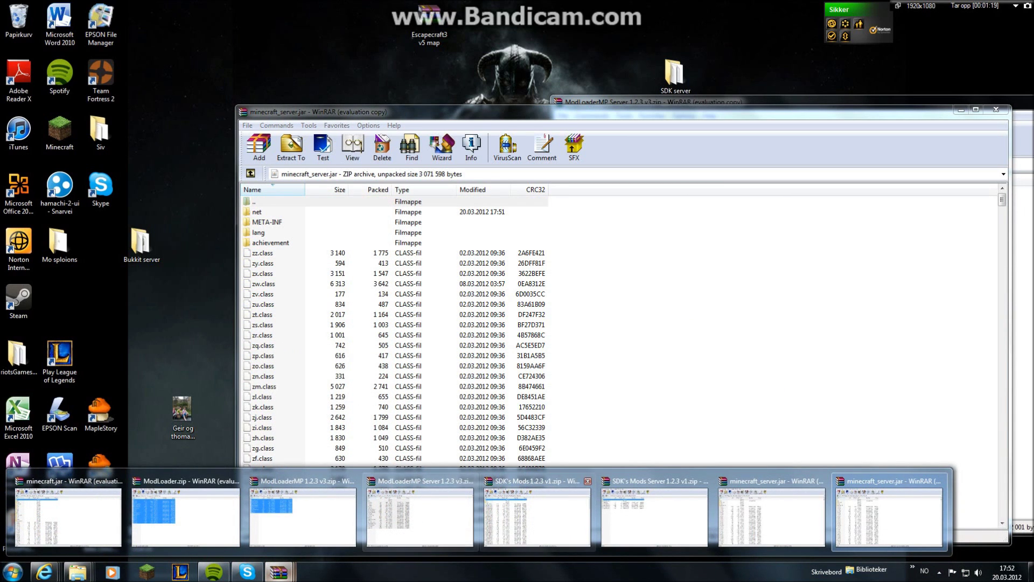
Step: Add all SDK's Mods Server minecraft_server class files into the jar, then close it
{"action": "left_click", "coordinate": [655, 514]}
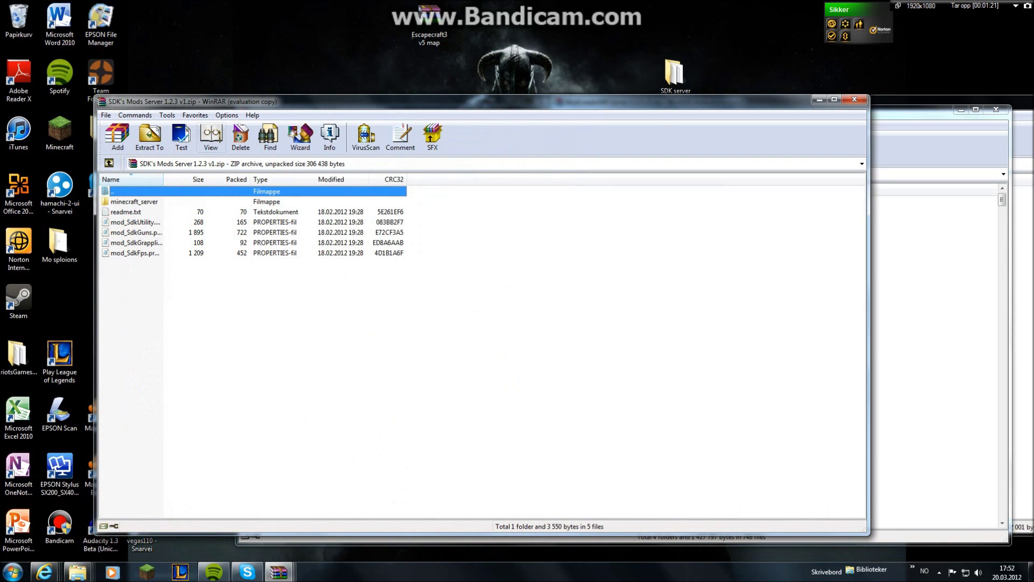
{"action": "mouse_move", "coordinate": [431, 102]}
{"action": "left_mouse_down"}
{"action": "mouse_move", "coordinate": [831, 107]}
{"action": "mouse_move", "coordinate": [900, 130]}
{"action": "left_mouse_up"}
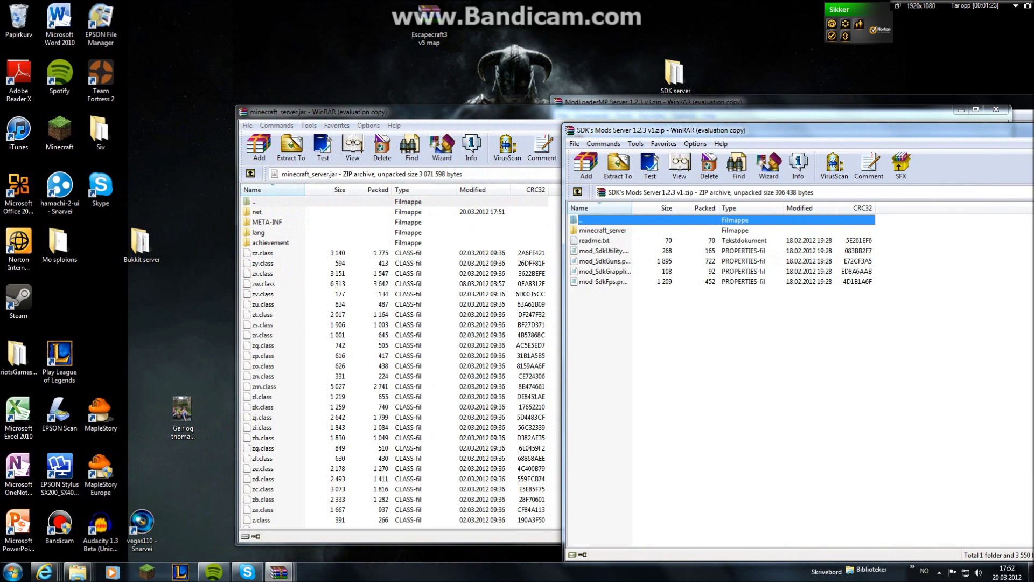
{"action": "key", "text": "Down"}
{"action": "key", "text": "Return"}
{"action": "key", "text": "shift+End"}
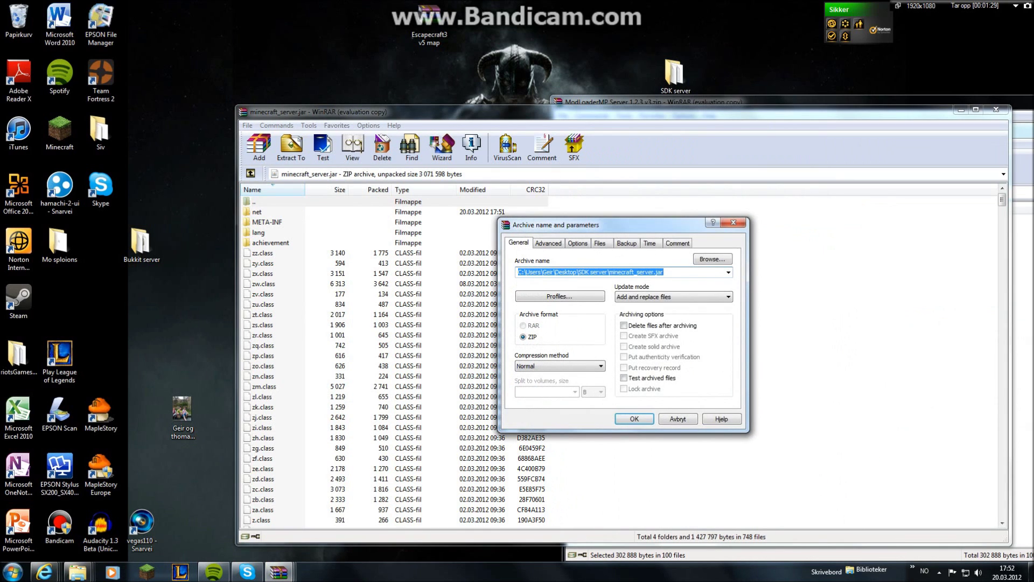
{"action": "key", "text": "Return"}
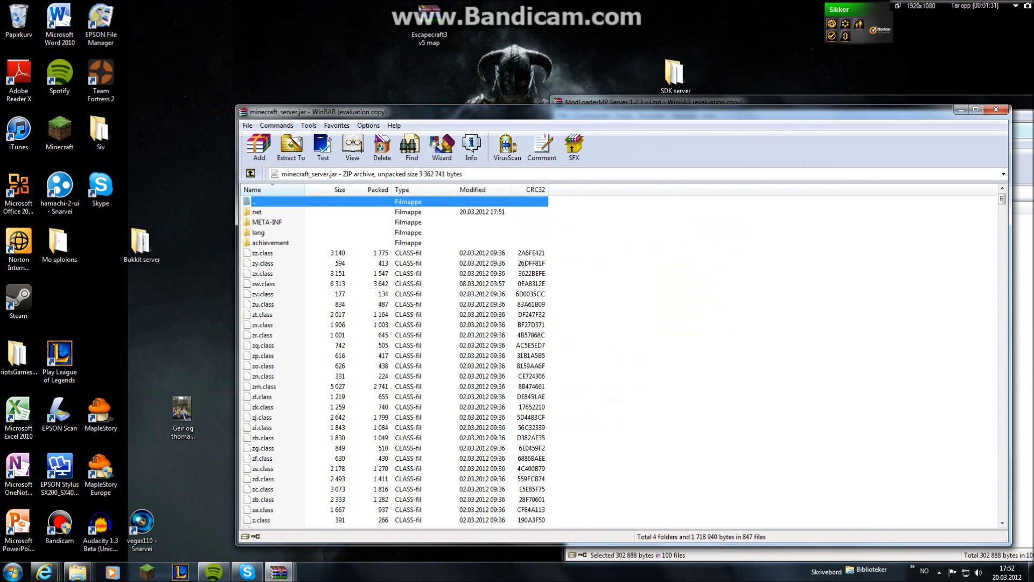
{"action": "left_click_drag", "start_coordinate": [538, 112], "coordinate": [387, 128]}
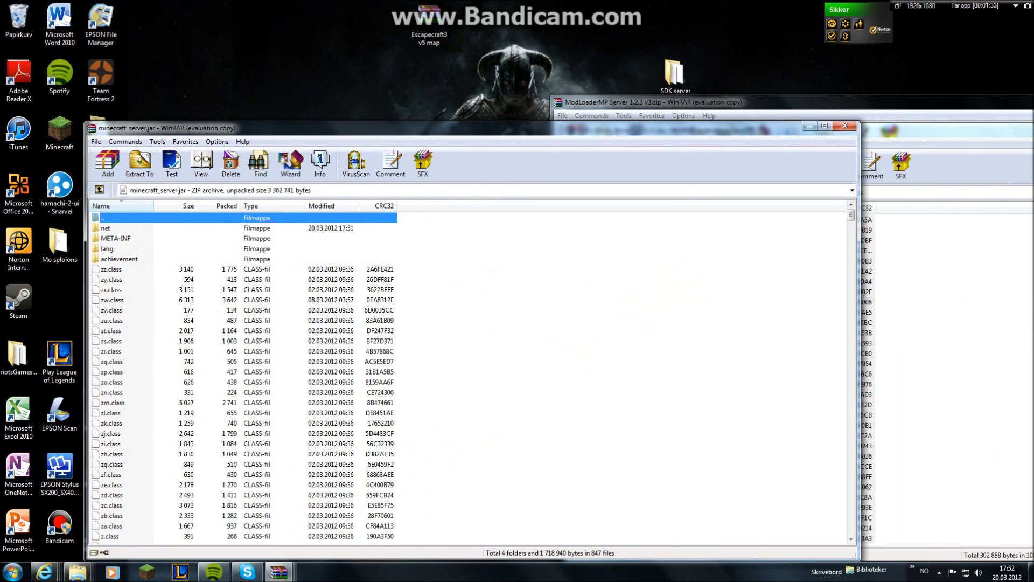
{"action": "left_click", "coordinate": [809, 126]}
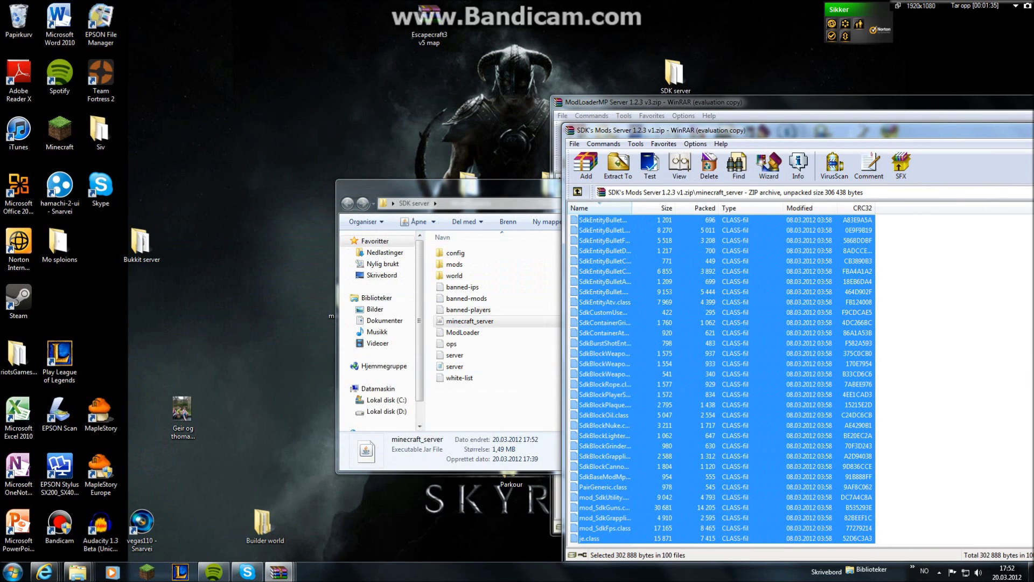
Step: Inspect the server's config folder (only ModLoader.cfg) and its empty mods folder
{"action": "left_click", "coordinate": [576, 192]}
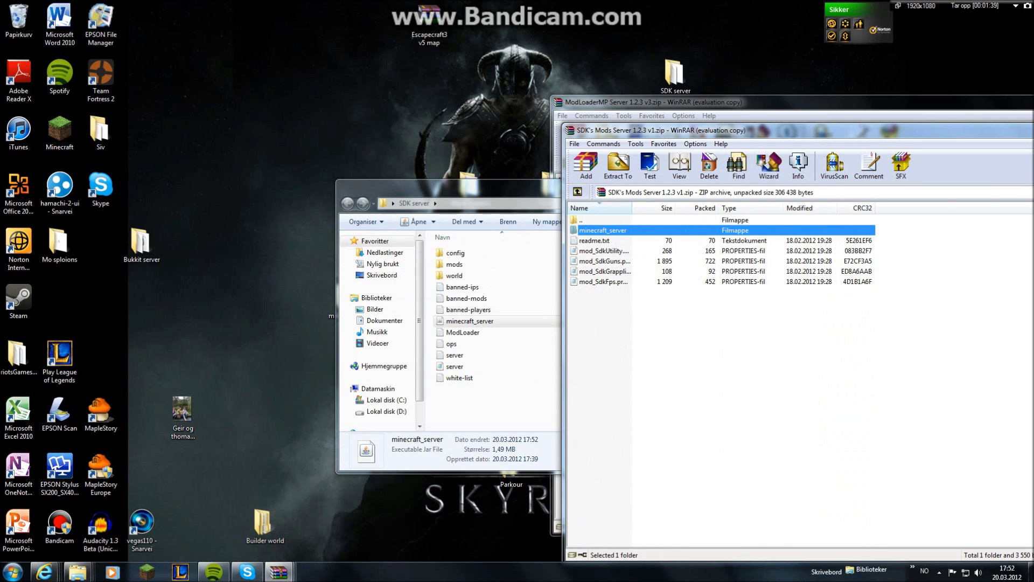
{"action": "left_click", "coordinate": [455, 253]}
{"action": "key", "text": "Return"}
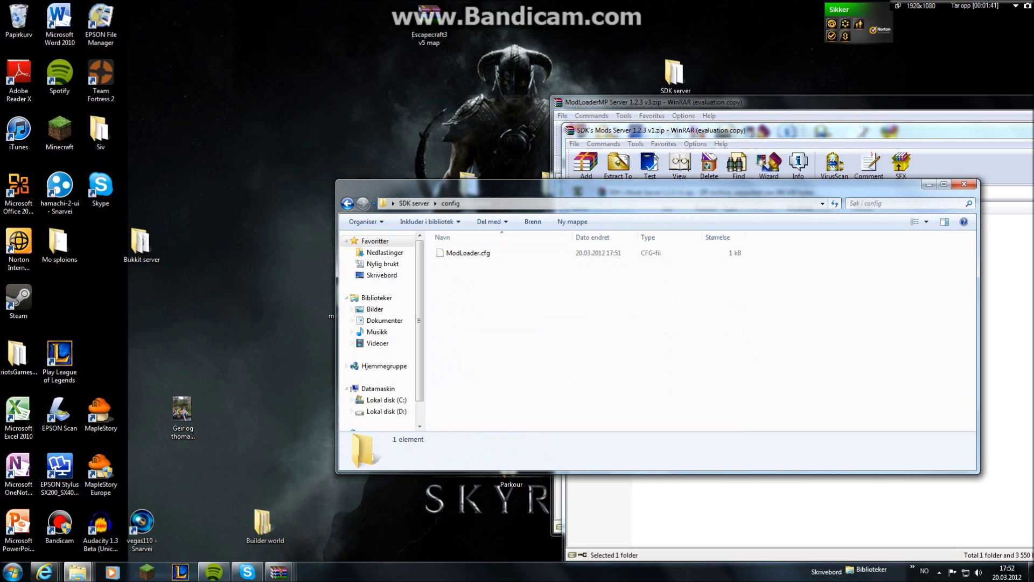
{"action": "key", "text": "BackSpace"}
{"action": "key", "text": "Down"}
{"action": "key", "text": "Return"}
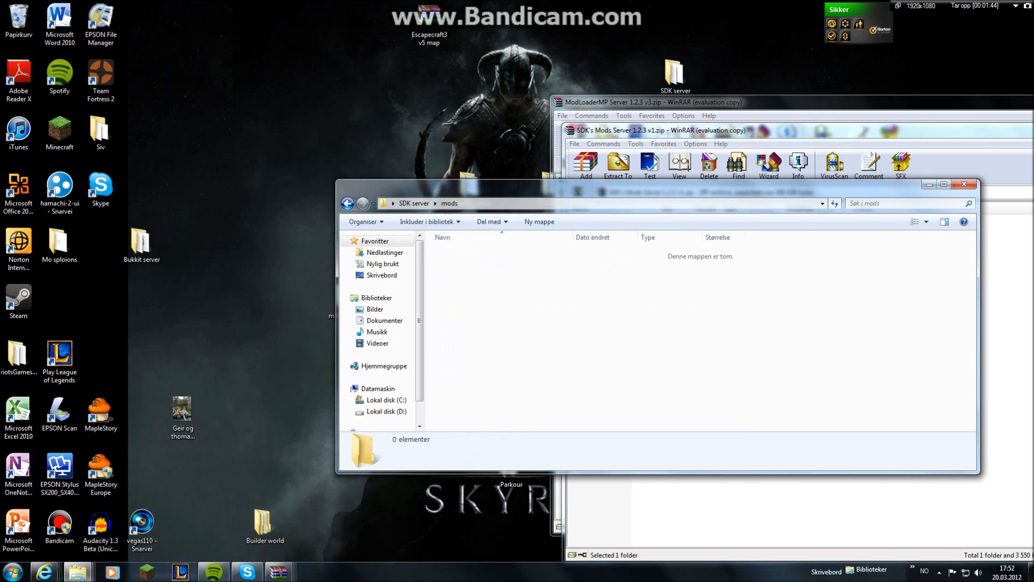
{"action": "key", "text": "BackSpace"}
Step: Drag the four mod_Sdk properties files into the server's mods folder, then relaunch minecraft_server
{"action": "key", "text": "alt+Tab"}
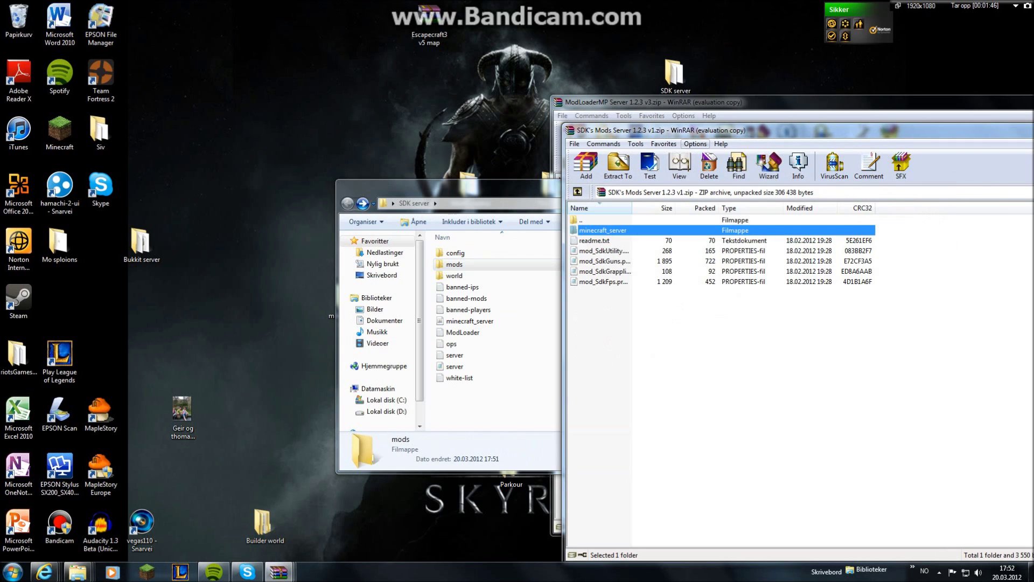
{"action": "left_click_drag", "start_coordinate": [598, 311], "coordinate": [594, 249]}
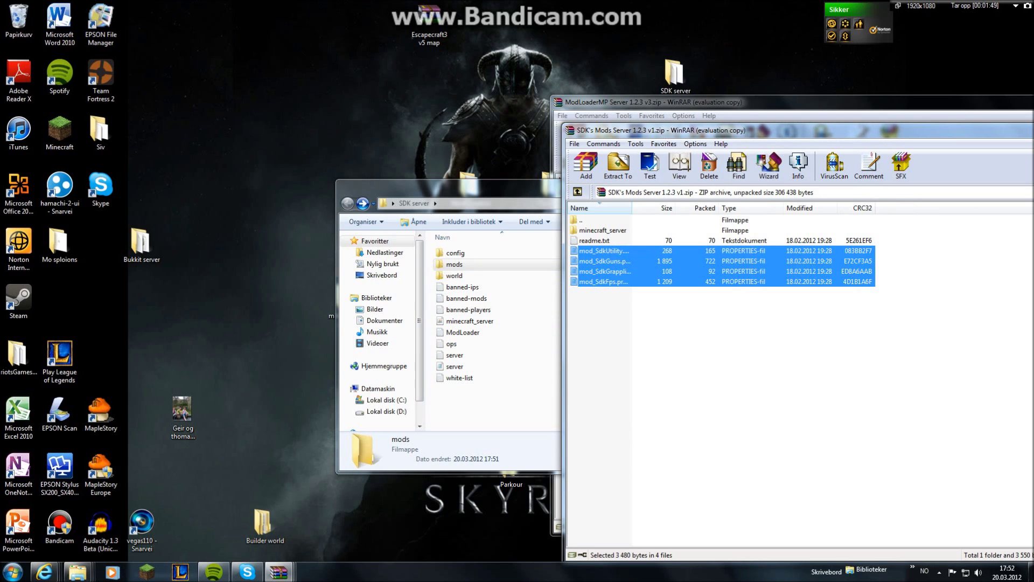
{"action": "key", "text": "alt+Tab"}
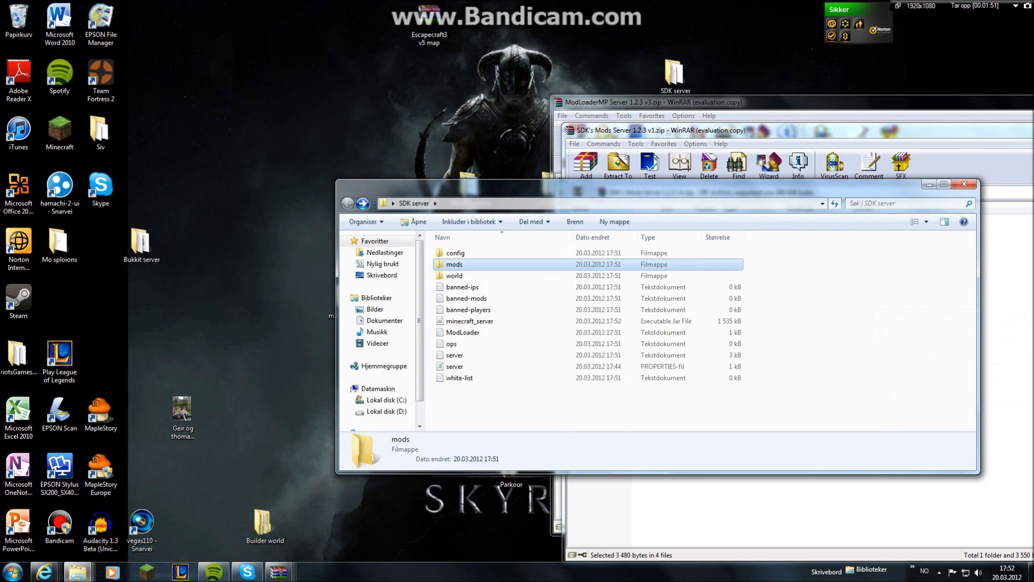
{"action": "key", "text": "Return"}
{"action": "key", "text": "BackSpace"}
{"action": "left_click", "coordinate": [469, 321]}
{"action": "key", "text": "Return"}
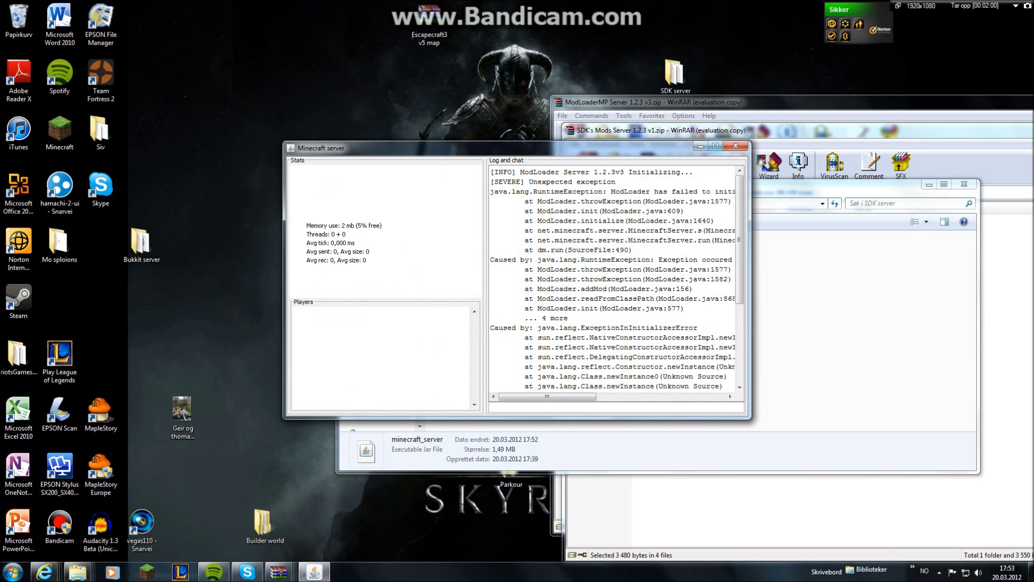
Step: Close the failed server and move the four mod_Sdk properties files into the SDK server root
{"action": "left_click", "coordinate": [735, 146]}
{"action": "double_click", "coordinate": [455, 265]}
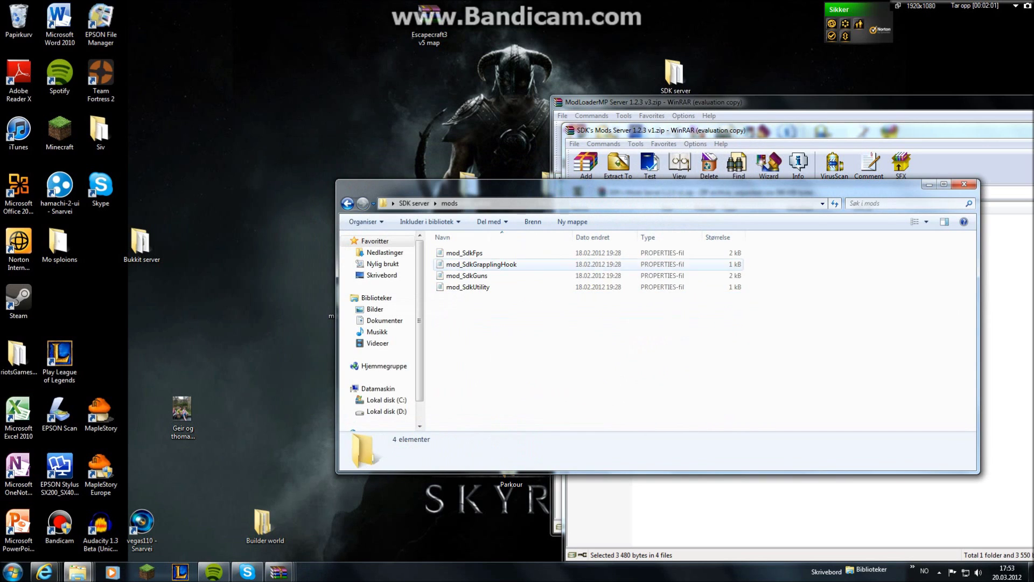
{"action": "mouse_move", "coordinate": [475, 264]}
{"action": "left_mouse_down"}
{"action": "mouse_move", "coordinate": [477, 312]}
{"action": "mouse_move", "coordinate": [477, 251]}
{"action": "left_mouse_up"}
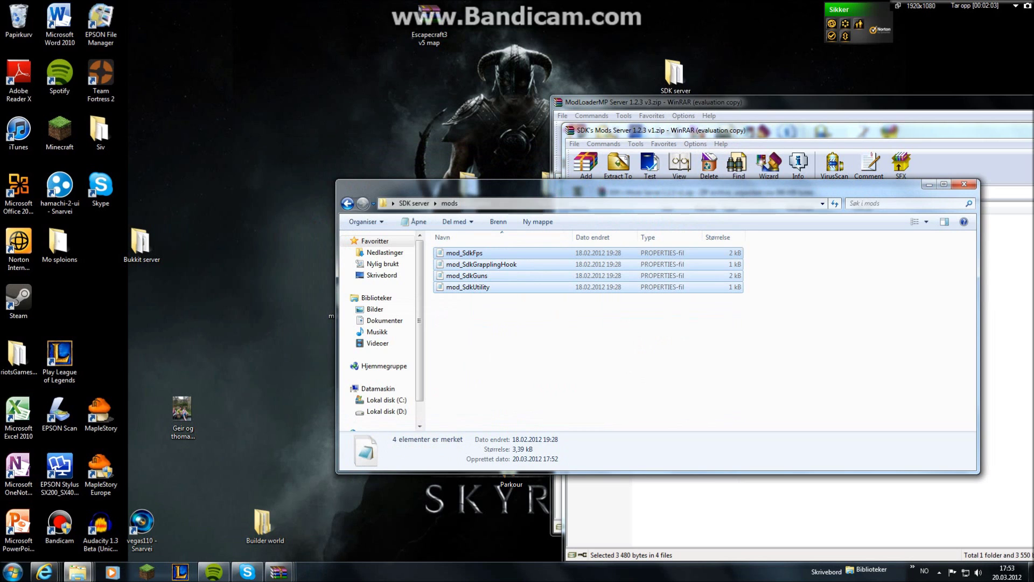
{"action": "double_click", "coordinate": [674, 72]}
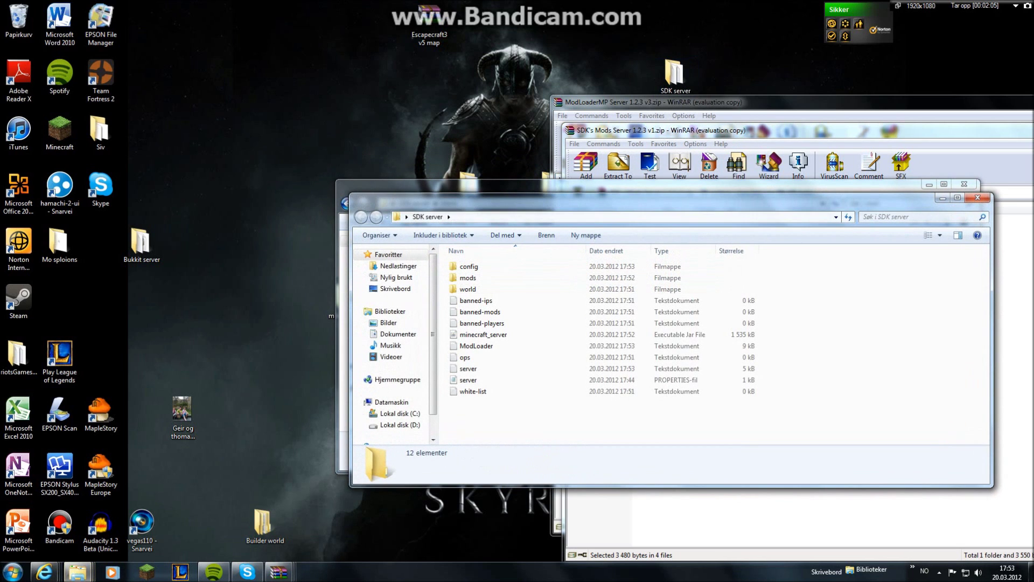
{"action": "left_click_drag", "start_coordinate": [539, 197], "coordinate": [886, 165]}
{"action": "left_click_drag", "start_coordinate": [463, 275], "coordinate": [856, 401]}
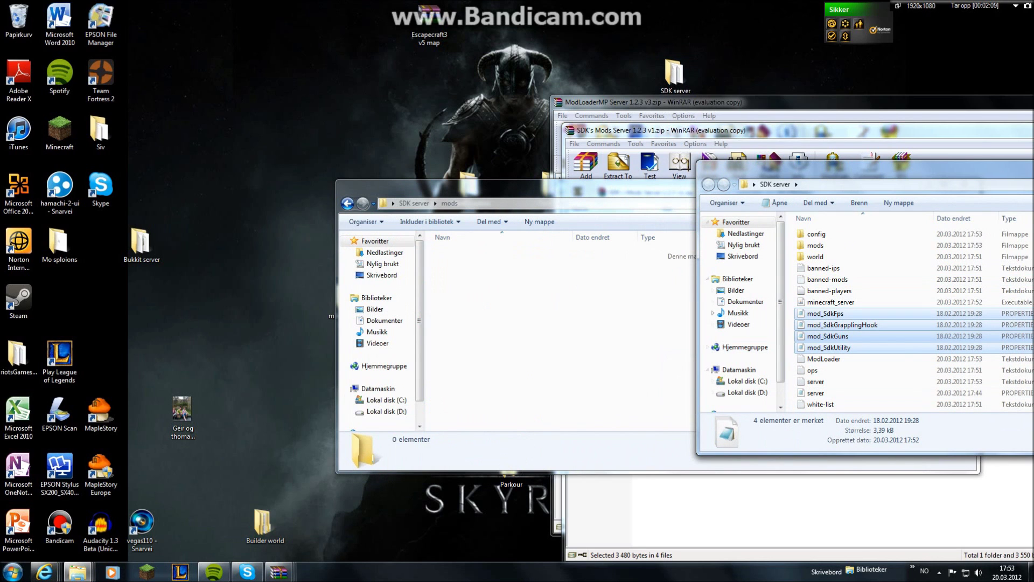
Step: Close the empty mods folder and start minecraft_server from the SDK server folder
{"action": "left_click_drag", "start_coordinate": [484, 189], "coordinate": [187, 192]}
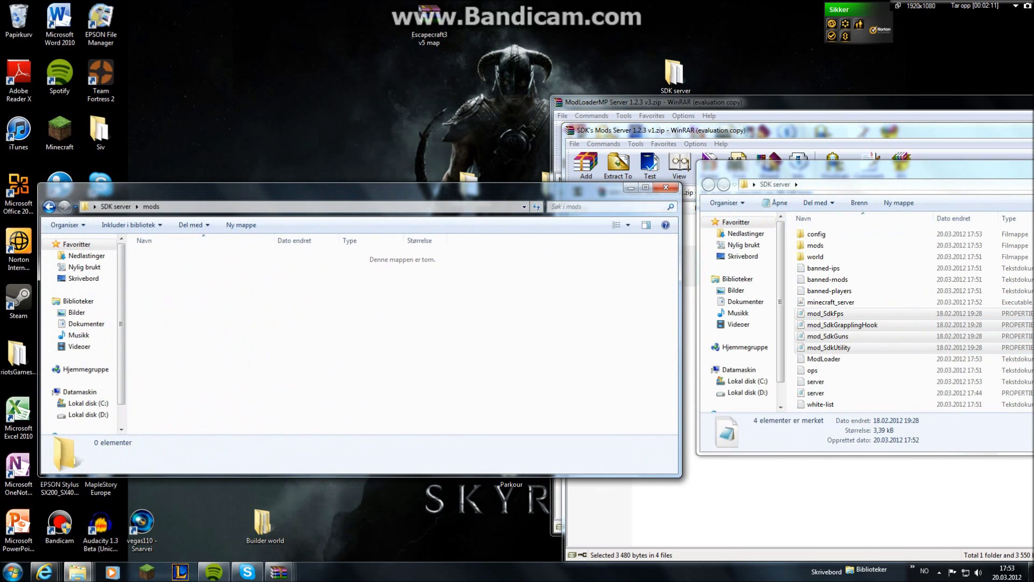
{"action": "key", "text": "alt+F4"}
{"action": "left_click_drag", "start_coordinate": [861, 168], "coordinate": [577, 154]}
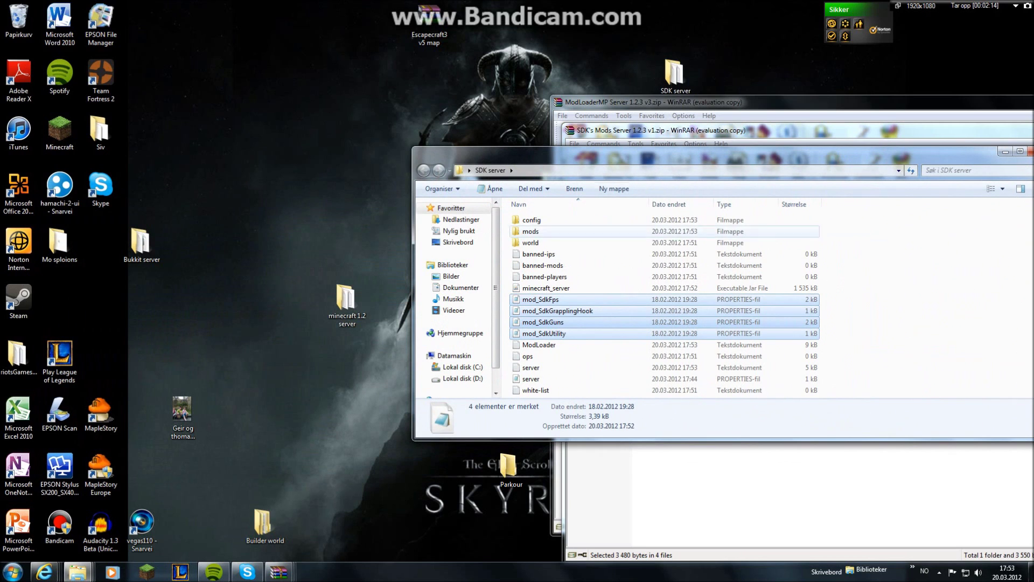
{"action": "double_click", "coordinate": [544, 287]}
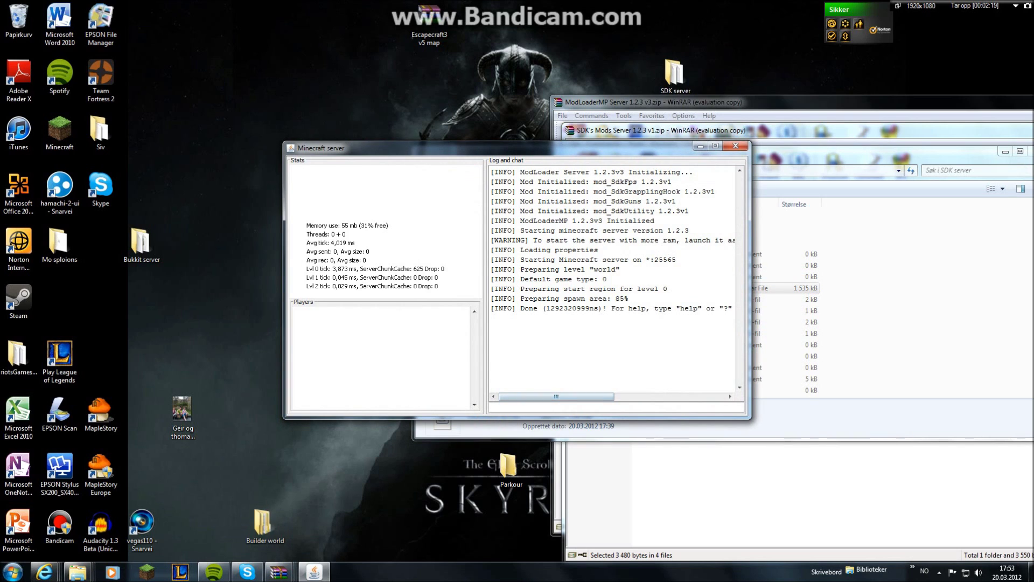
Step: Log into Minecraft, fail to join Min server, and select the singleplayer sdk world instead
{"action": "left_click", "coordinate": [146, 571]}
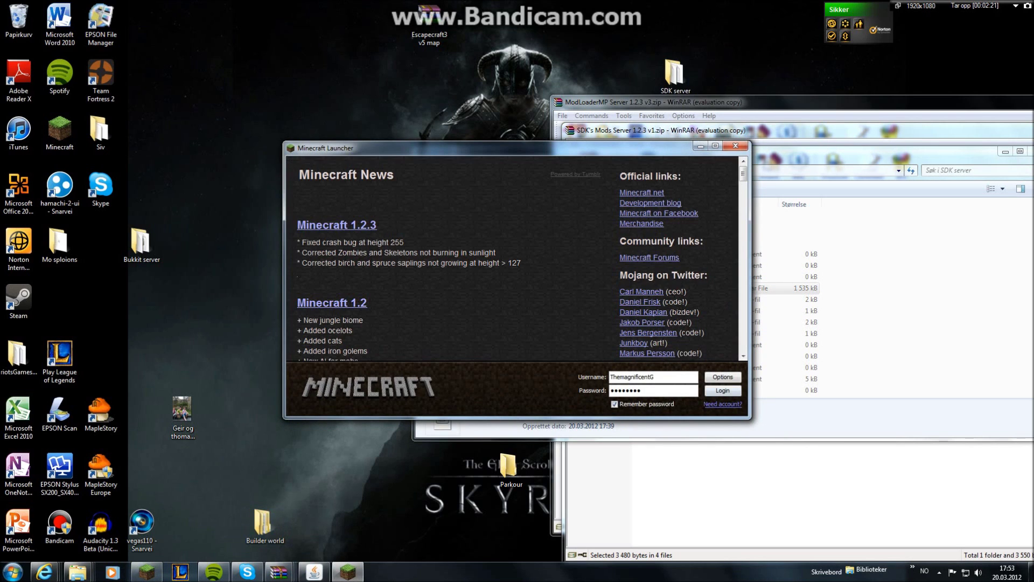
{"action": "key", "text": "Return"}
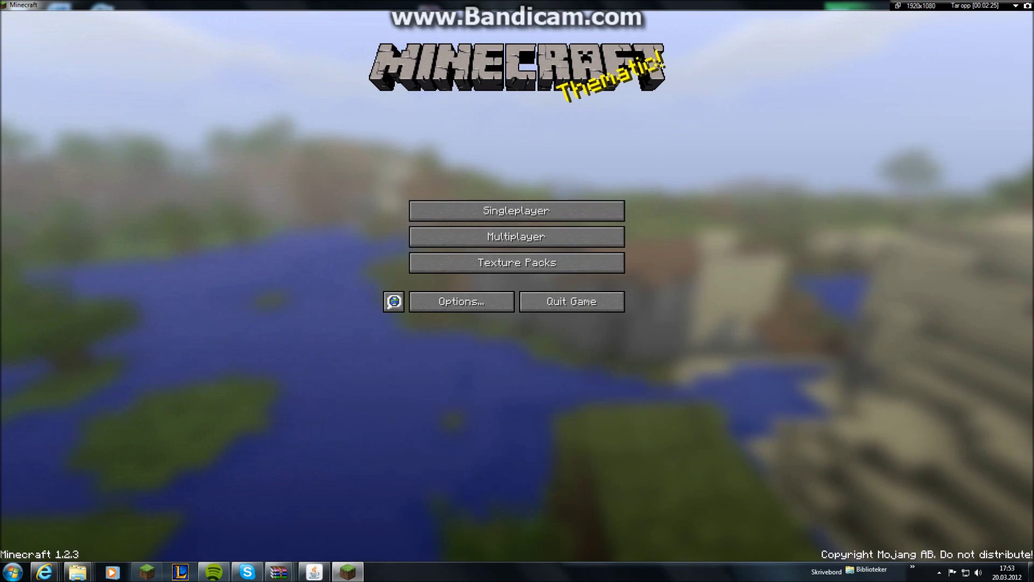
{"action": "left_click", "coordinate": [516, 236]}
{"action": "left_click", "coordinate": [458, 287]}
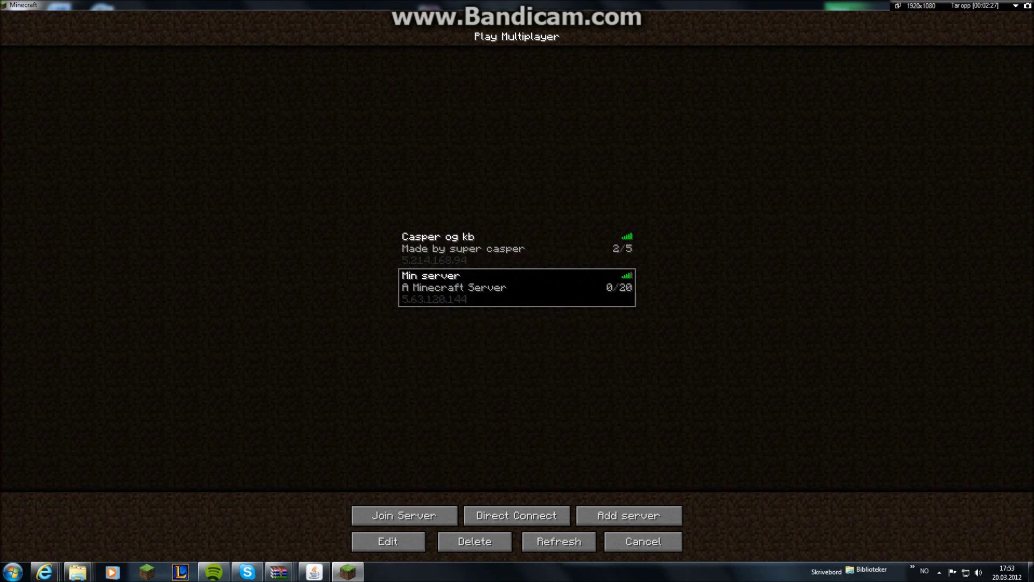
{"action": "left_click", "coordinate": [643, 541]}
{"action": "left_click", "coordinate": [516, 236]}
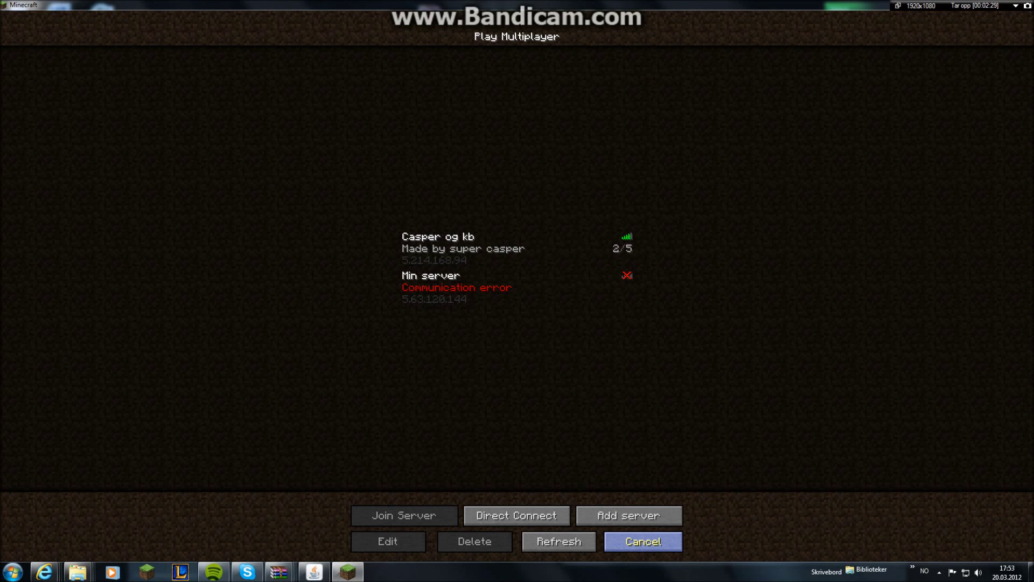
{"action": "left_click", "coordinate": [643, 541]}
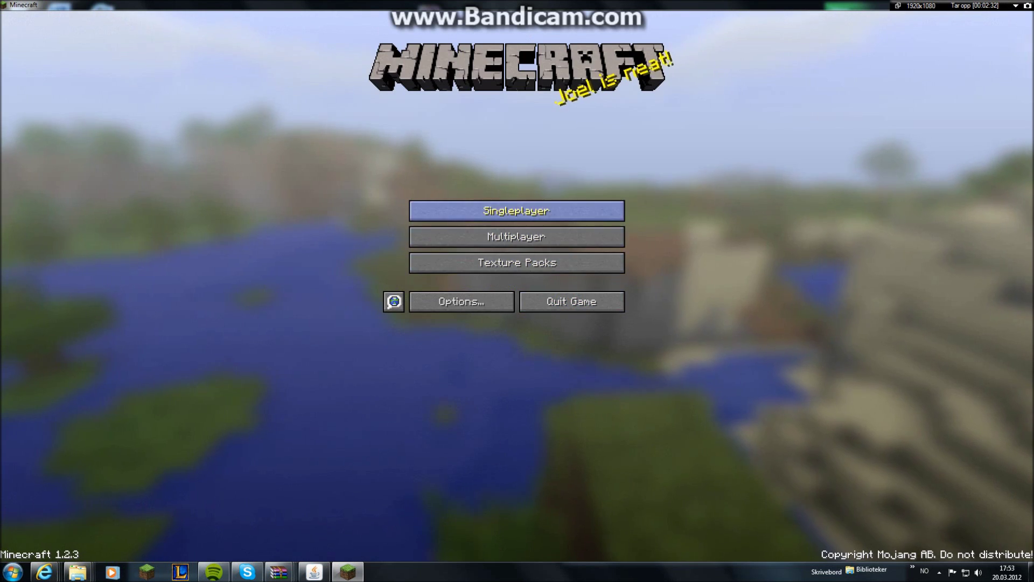
{"action": "left_click", "coordinate": [516, 208]}
{"action": "left_click", "coordinate": [516, 170]}
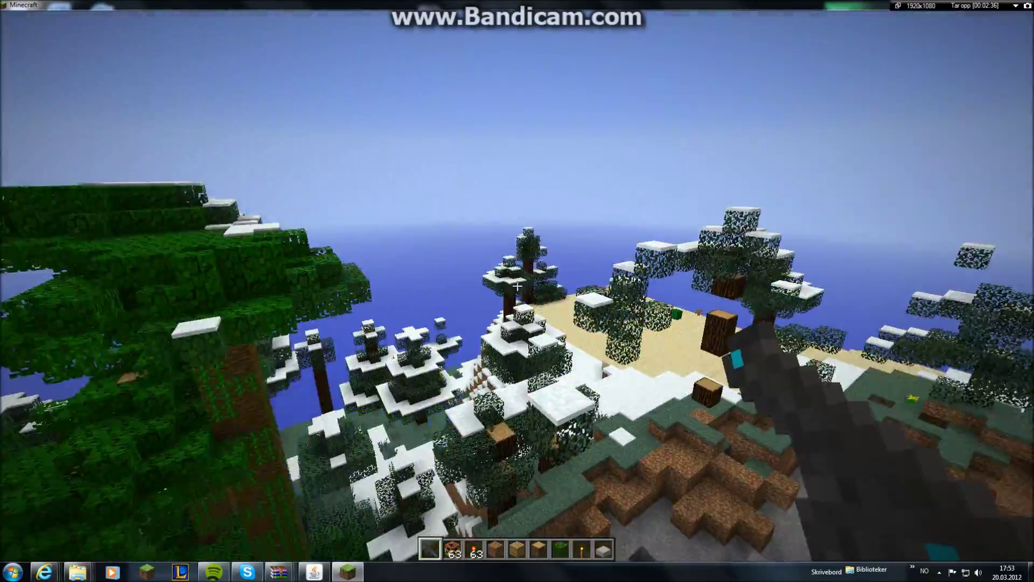
Step: Place TNT on the sand and ignite it with a redstone torch, then back away
{"action": "key", "text": "2"}
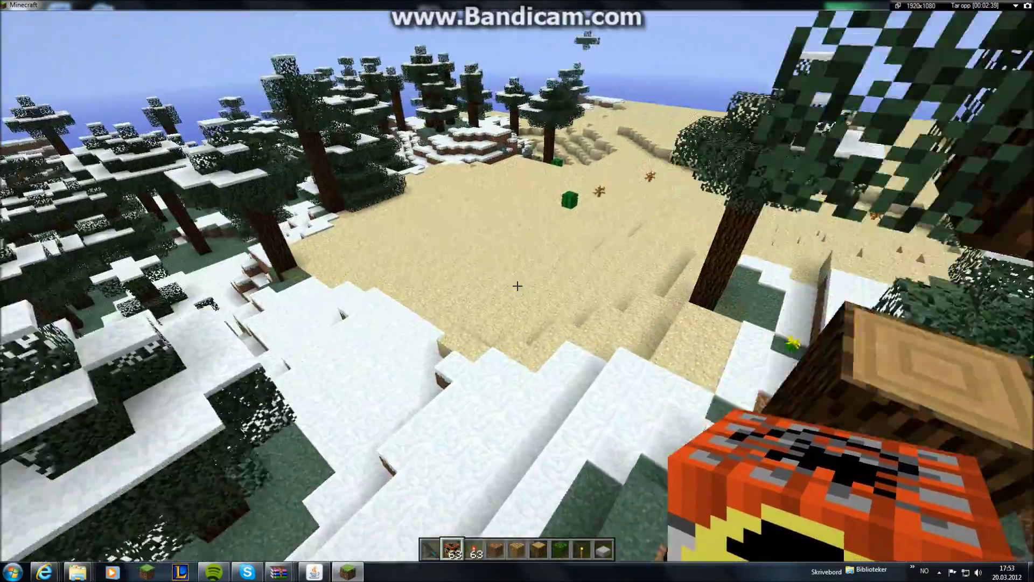
{"action": "key", "text": "w"}
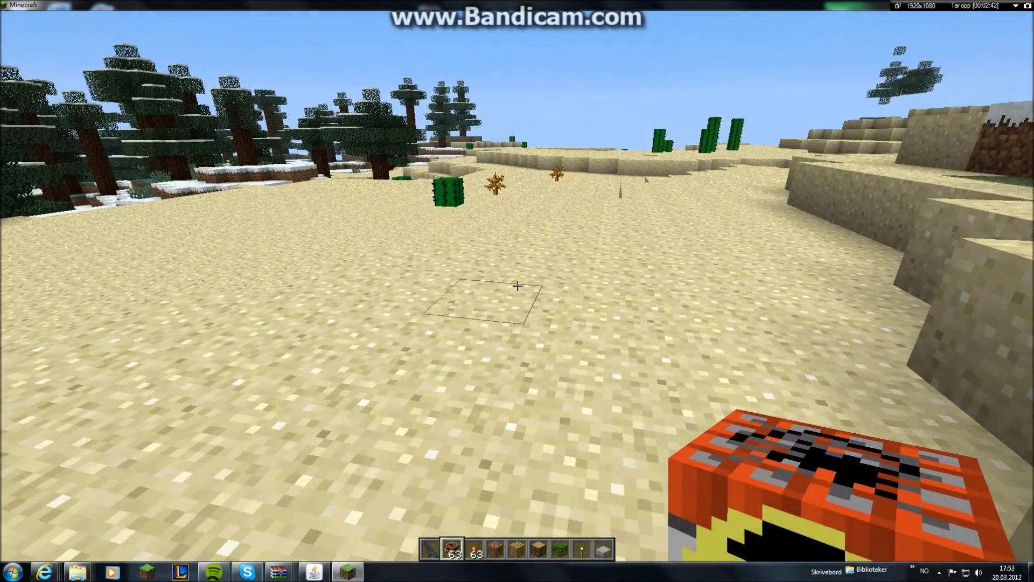
{"action": "right_click", "coordinate": [517, 286]}
{"action": "key", "text": "3"}
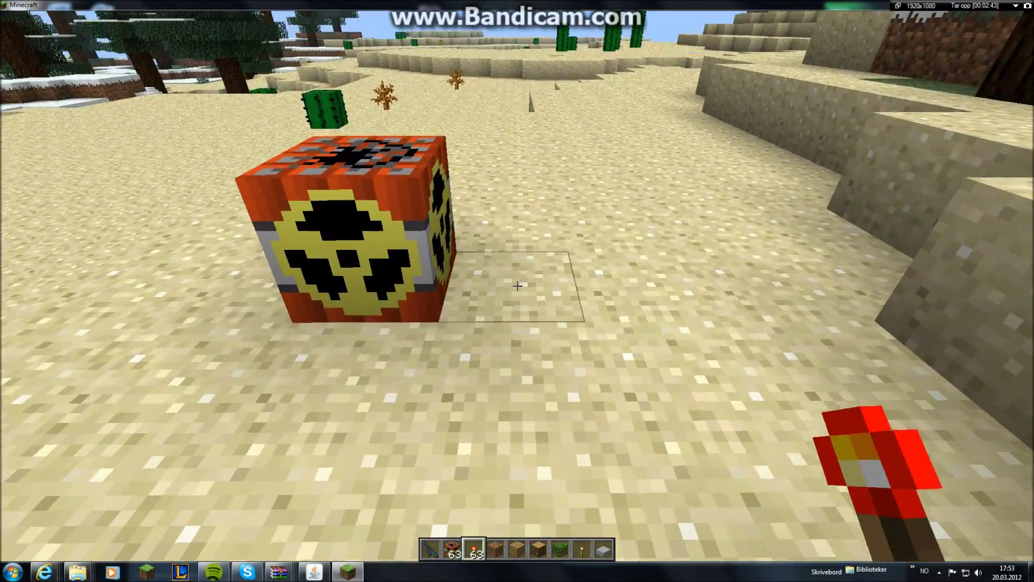
{"action": "key", "text": "s"}
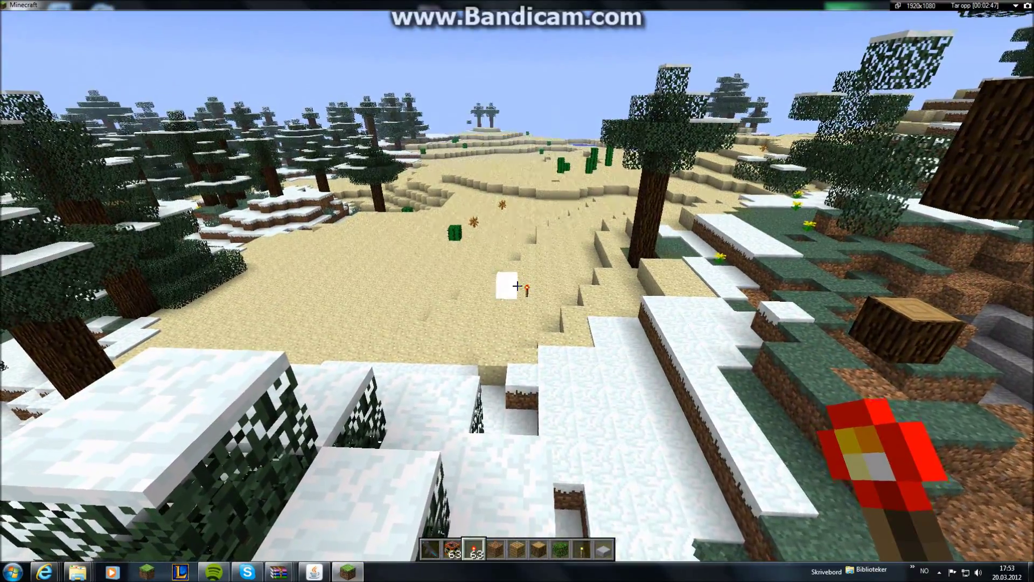
Step: Inspect the crater, then save the world and quit to the title screen
{"action": "key", "text": "w"}
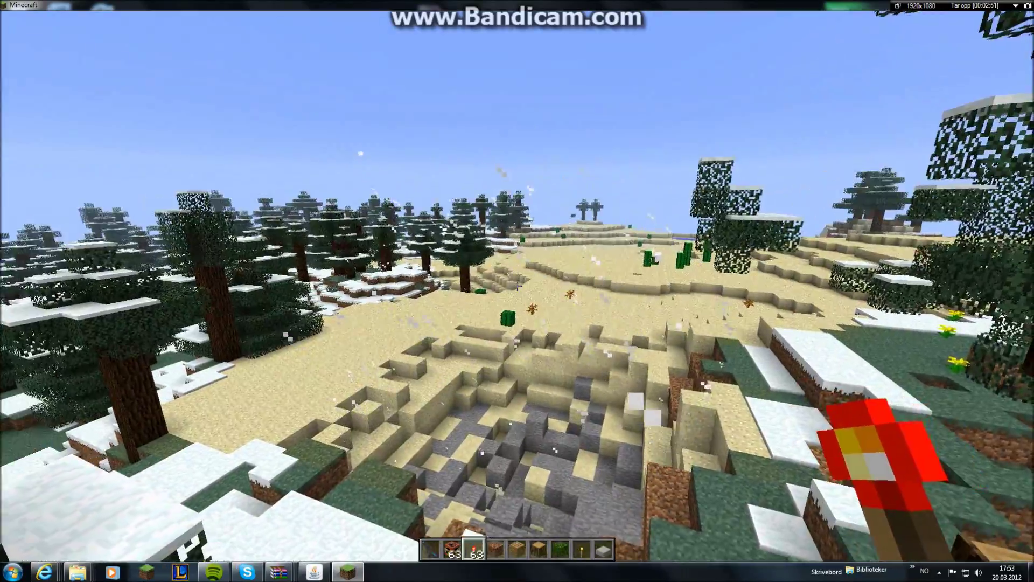
{"action": "key", "text": "Escape"}
{"action": "left_click", "coordinate": [517, 270]}
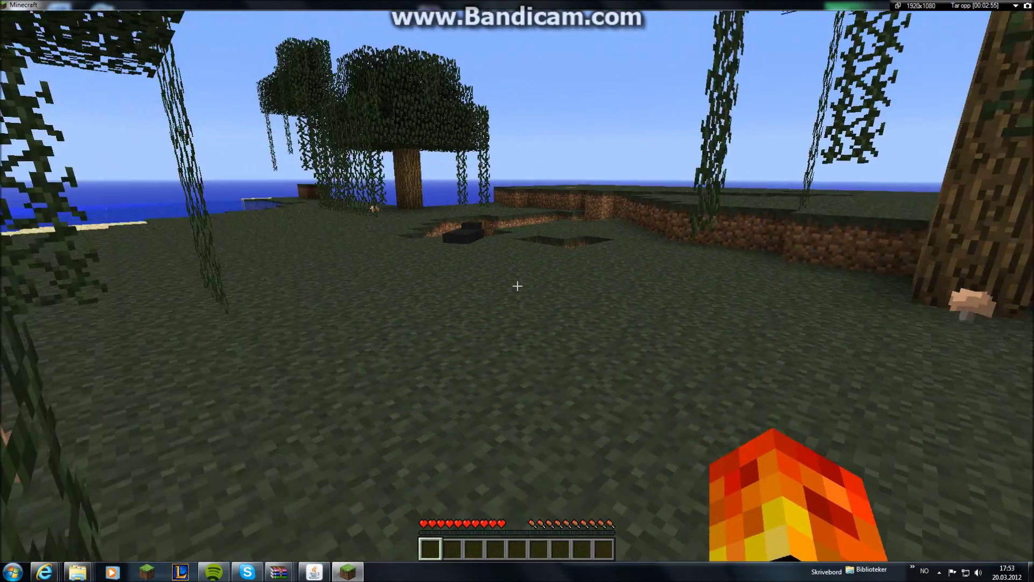
Step: Op the player in the server console, then reopen the TooManyItems inventory in-game
{"action": "key", "text": "e"}
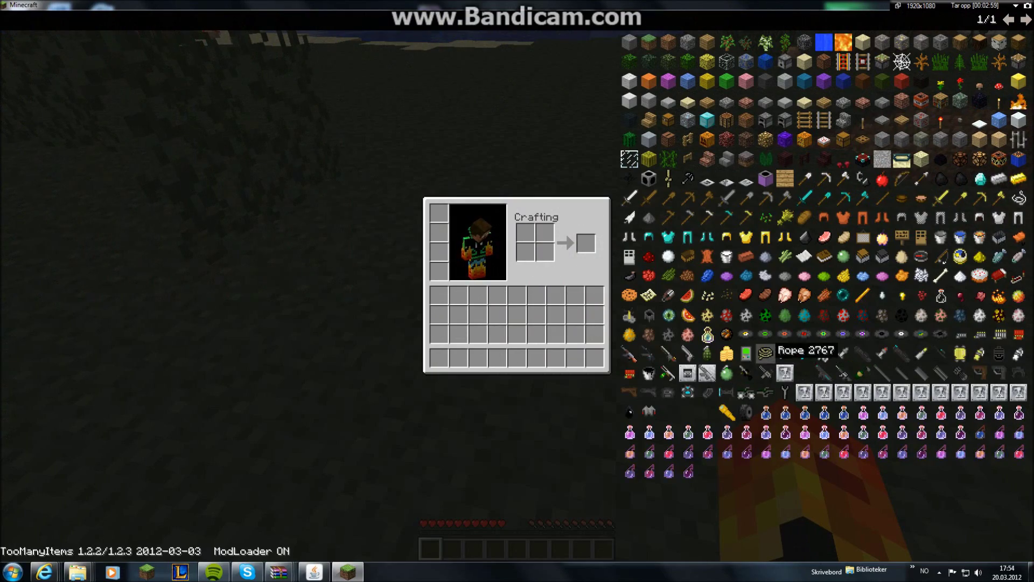
{"action": "key", "text": "e"}
{"action": "key", "text": "Escape"}
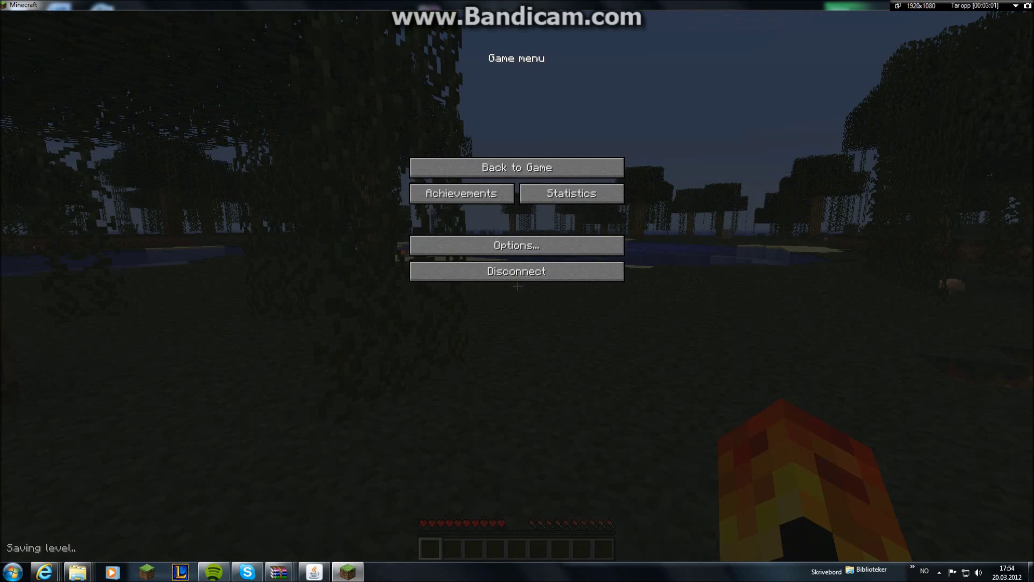
{"action": "key", "text": "alt+Tab"}
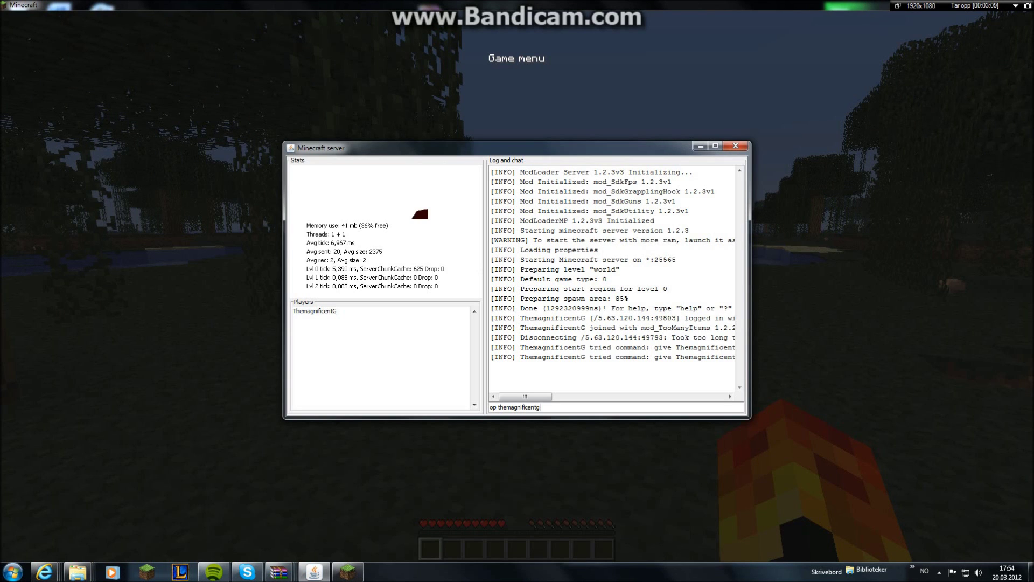
{"action": "key", "text": "alt+Tab"}
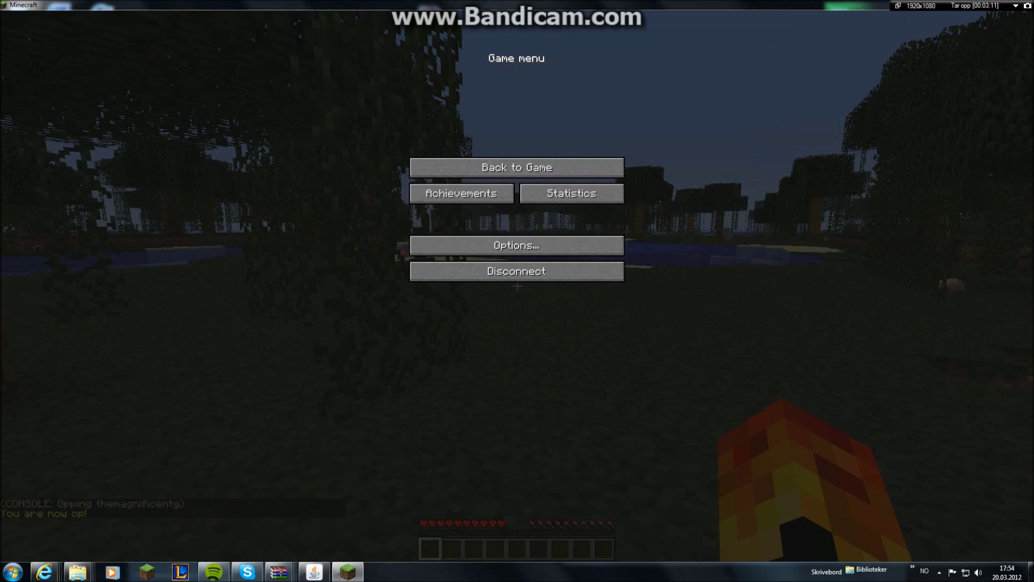
{"action": "left_click", "coordinate": [516, 174]}
{"action": "key", "text": "e"}
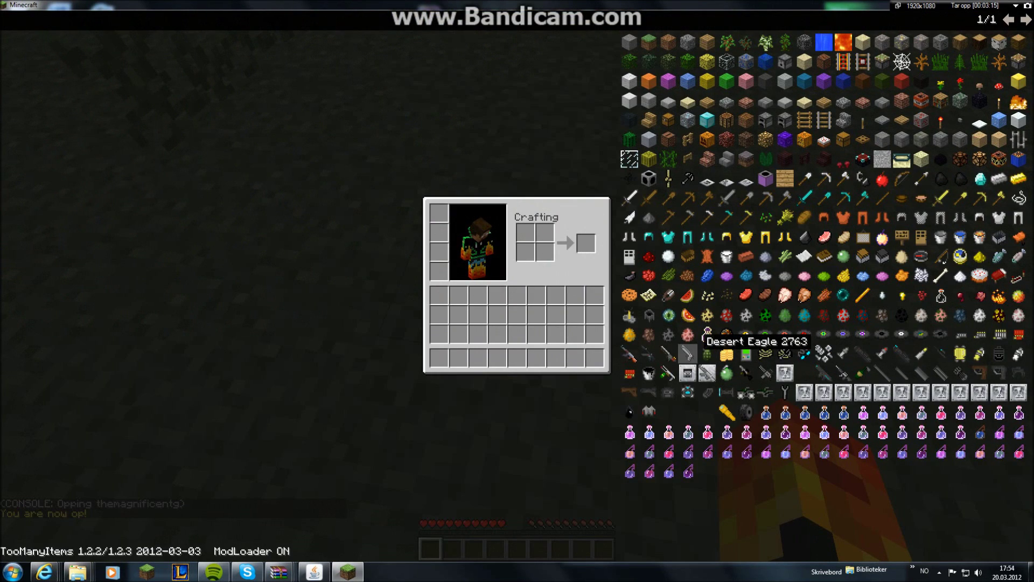
Step: Take a Desert Eagle from TooManyItems and shoot several sheep with it
{"action": "left_click", "coordinate": [687, 353]}
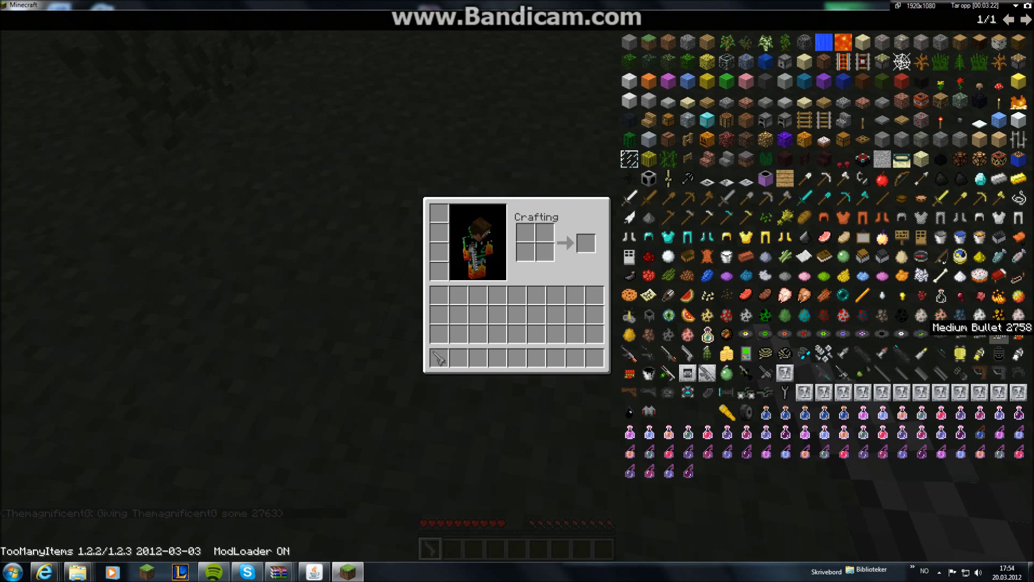
{"action": "key", "text": "e"}
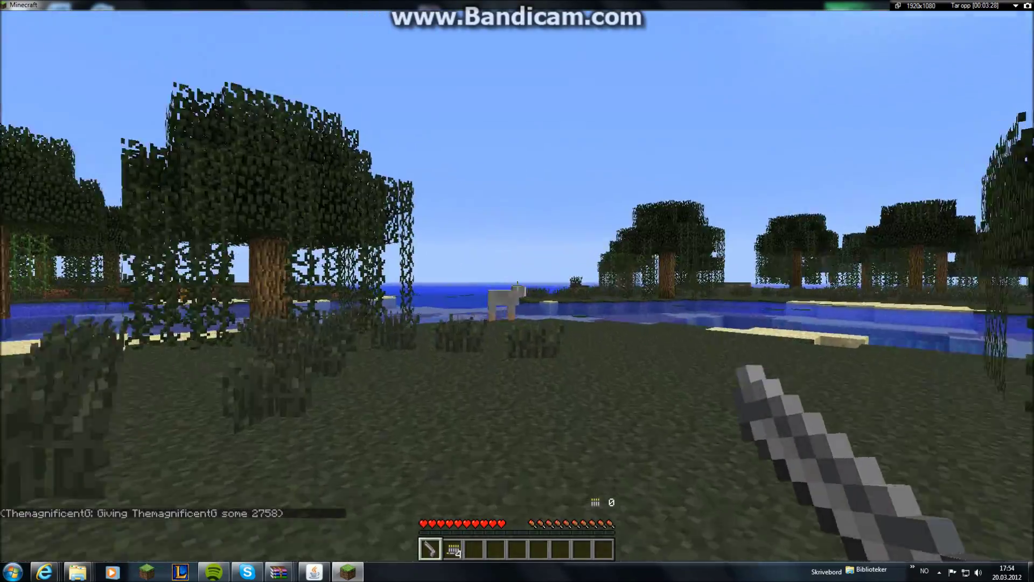
{"action": "right_click", "coordinate": [517, 286]}
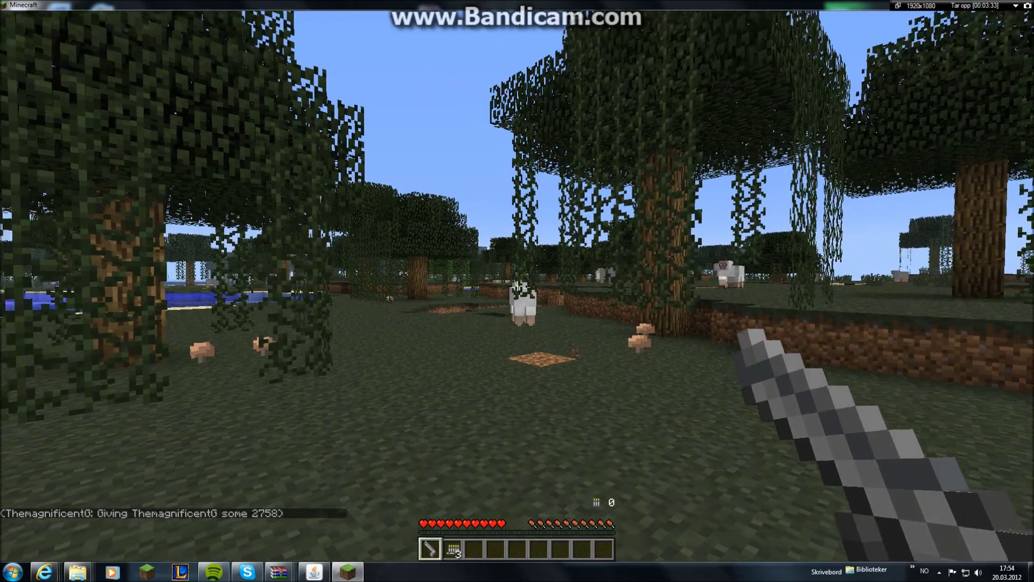
{"action": "right_click", "coordinate": [517, 285]}
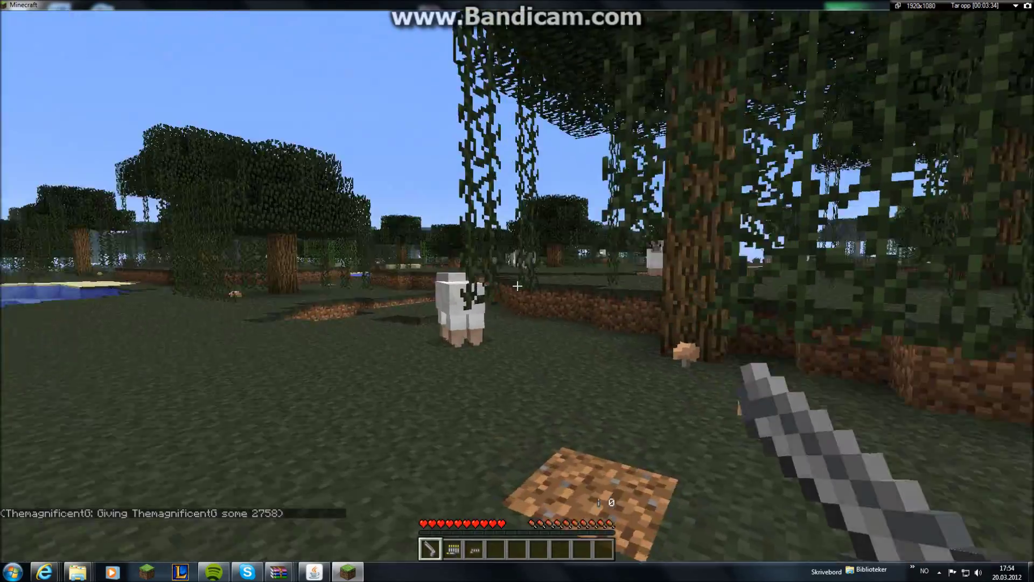
{"action": "right_click", "coordinate": [517, 285]}
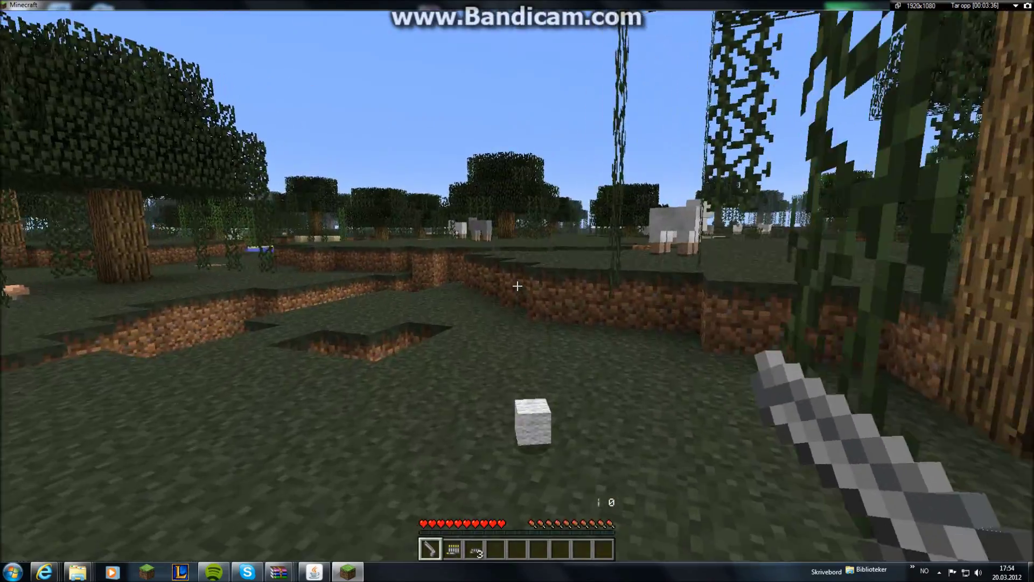
Step: Pick up the wool and drop the extra items from the third hotbar slot
{"action": "key", "text": "w"}
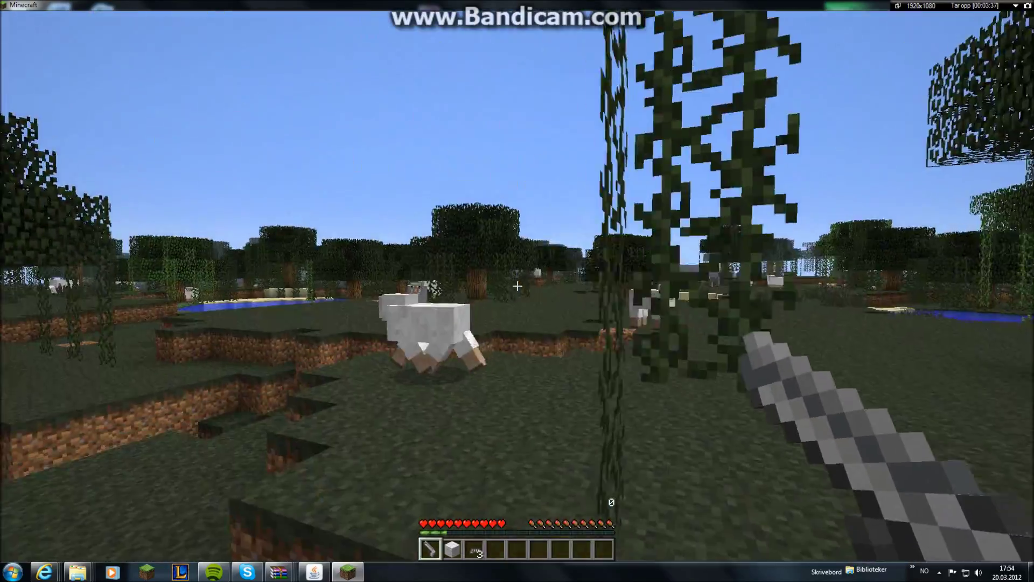
{"action": "key", "text": "w"}
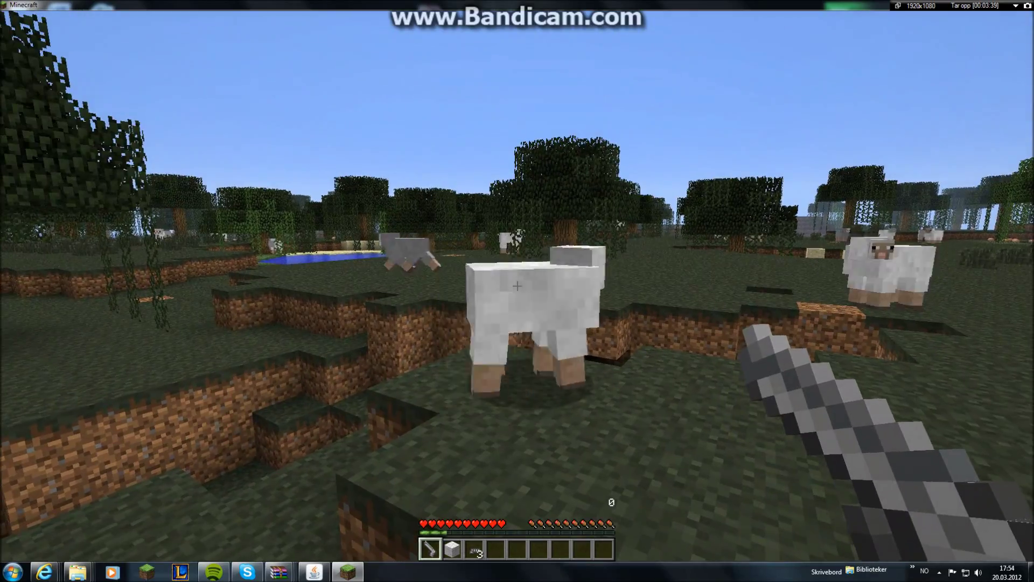
{"action": "scroll", "coordinate": [517, 286], "scroll_direction": "down", "scroll_amount": 1}
{"action": "scroll", "coordinate": [517, 285], "scroll_direction": "down", "scroll_amount": 1}
{"action": "key", "text": "q"}
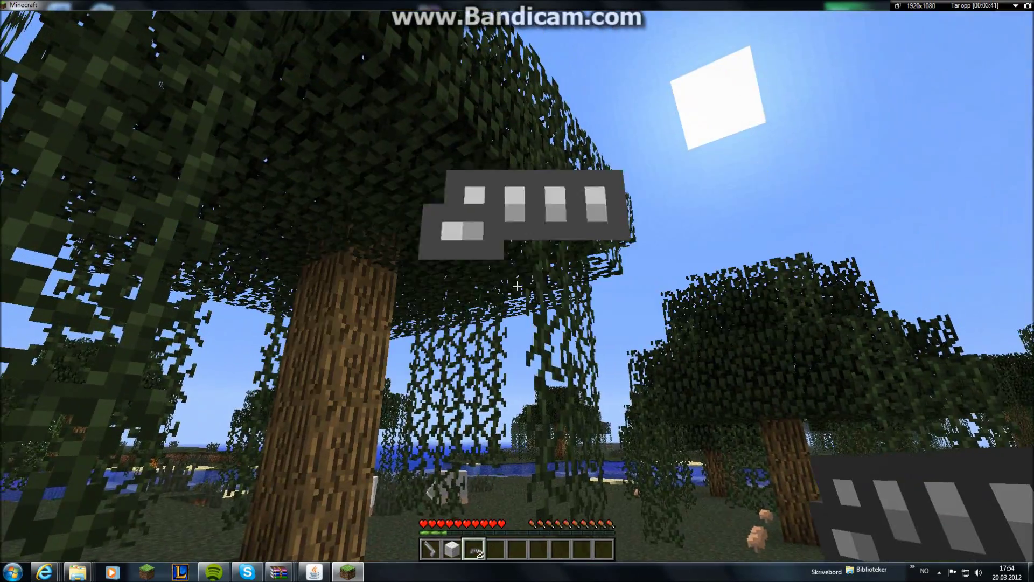
{"action": "key", "text": "q"}
{"action": "scroll", "coordinate": [517, 286], "scroll_direction": "up", "scroll_amount": 1}
{"action": "scroll", "coordinate": [517, 285], "scroll_direction": "up", "scroll_amount": 1}
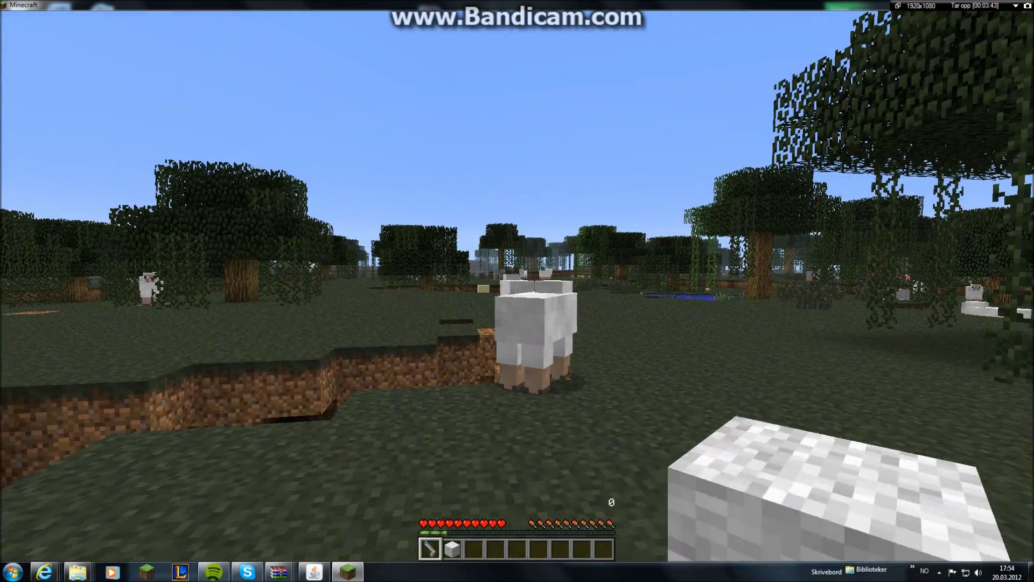